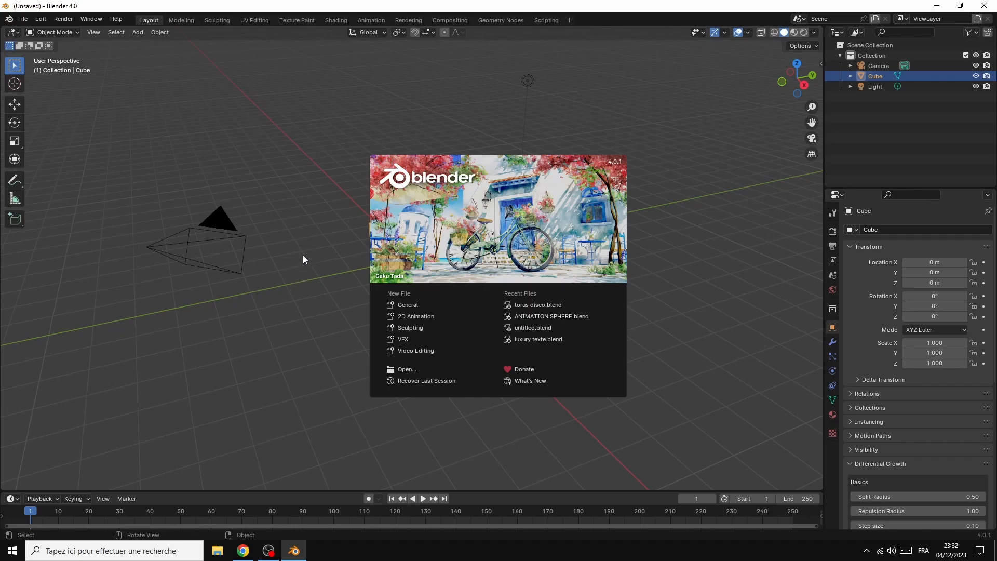
Step: Delete the default cube and light from the scene, keeping the camera
click(302, 244)
drag(320, 58, 610, 366)
right_click(425, 241)
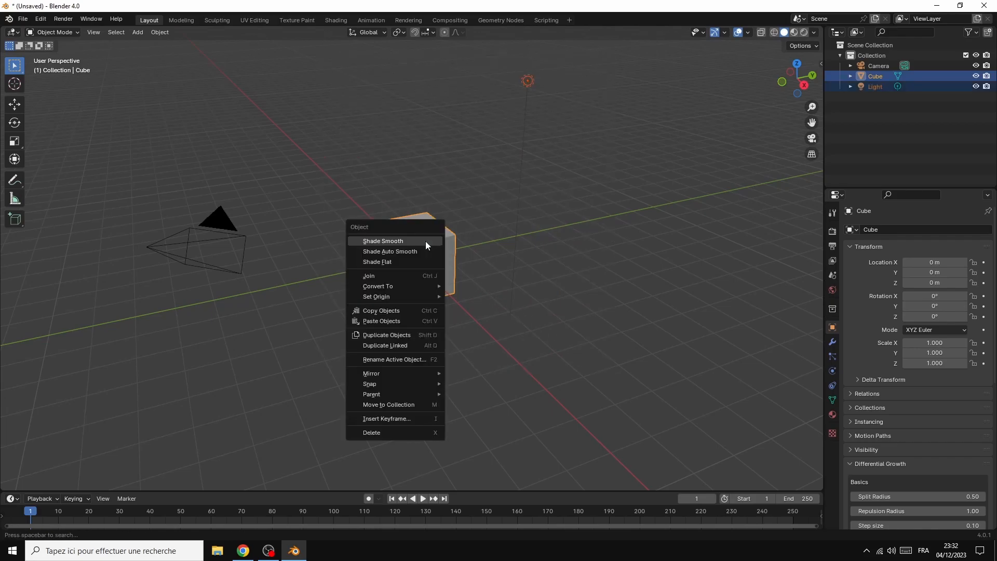
click(399, 433)
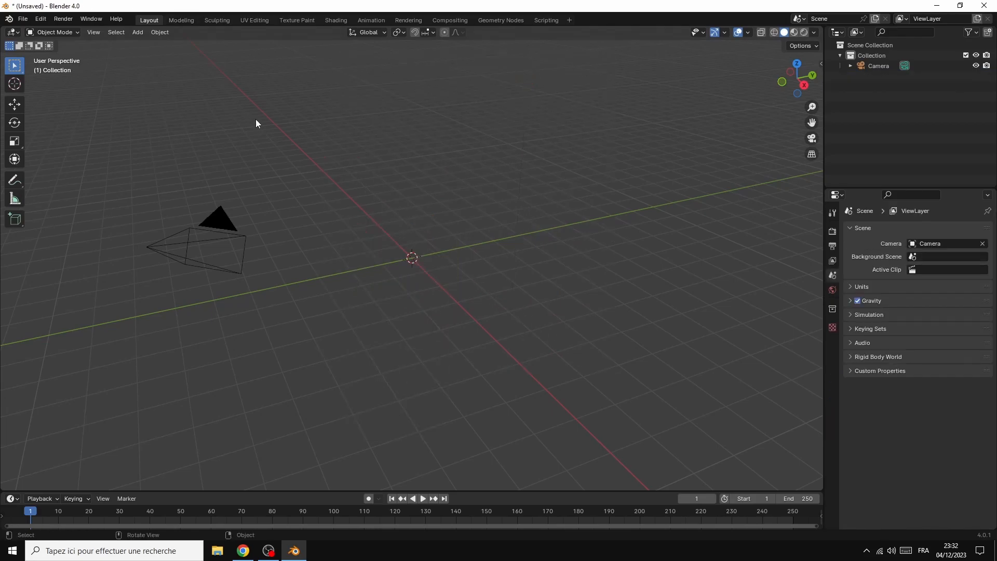
Step: Add a torus mesh at the origin and set its minor segments to 48
click(138, 33)
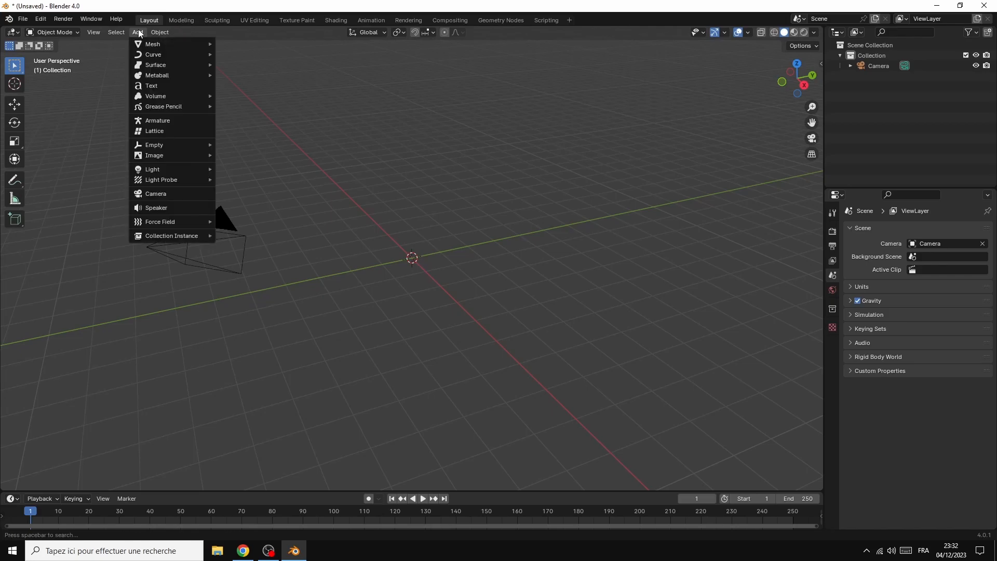
mouse_move(164, 44)
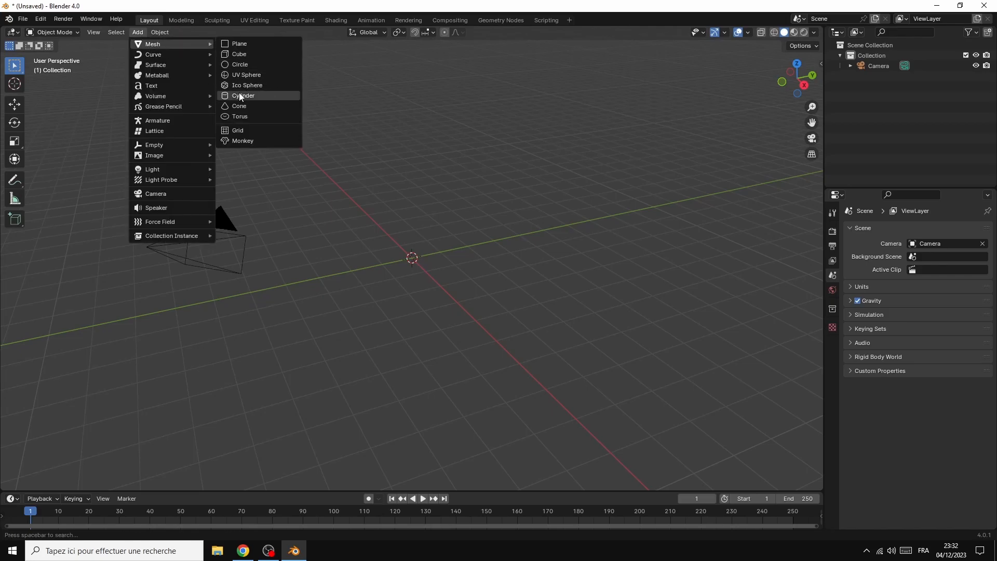
click(249, 117)
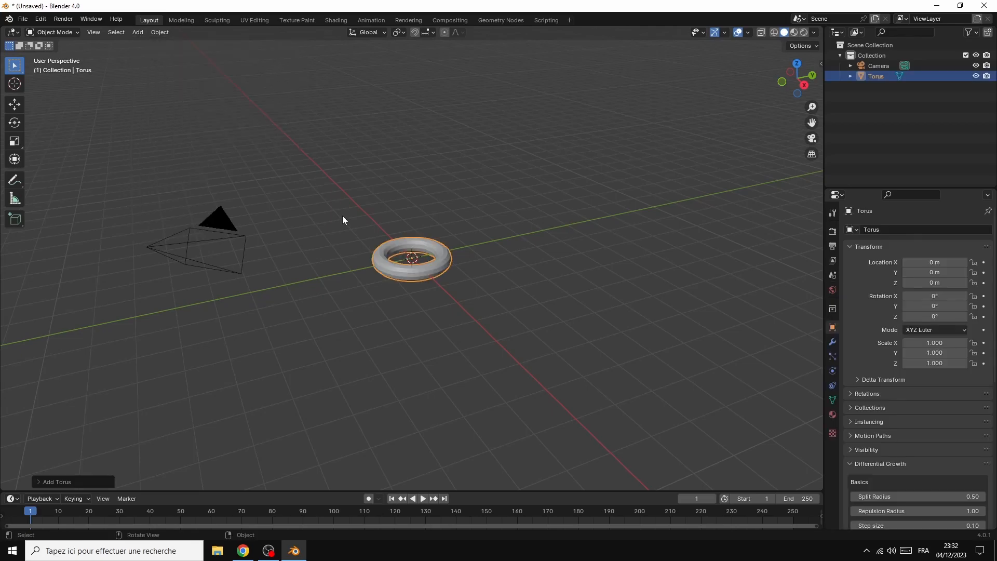
click(78, 483)
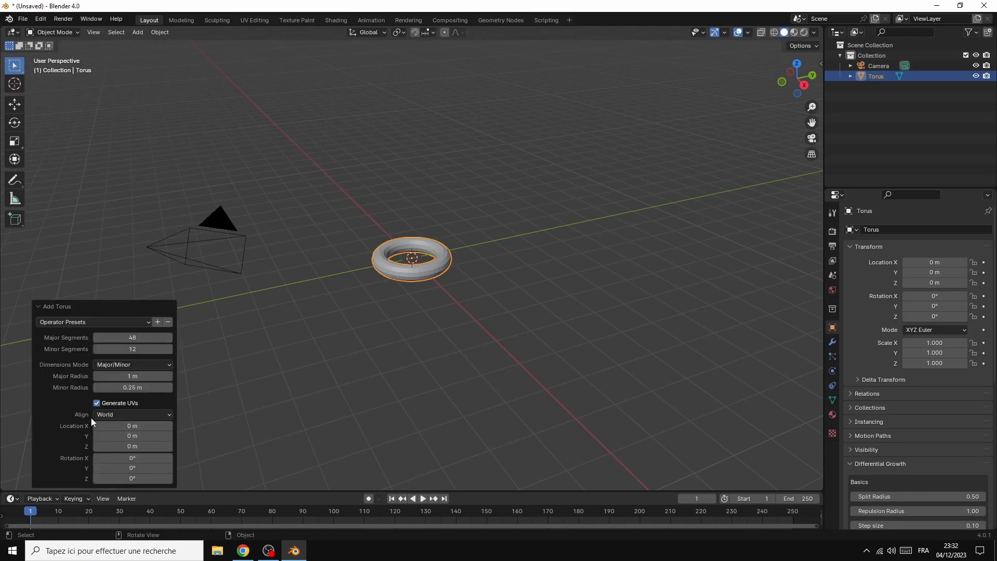
click(135, 349)
text(48)
key(Return)
click(244, 360)
Step: Apply Shade Smooth and Shade Auto Smooth to the torus
right_click(406, 269)
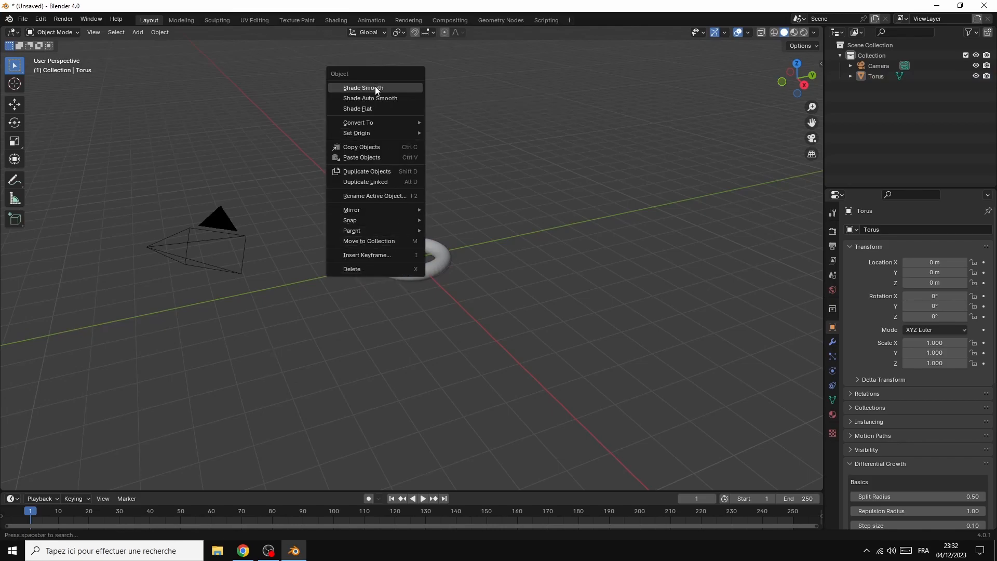
click(375, 88)
right_click(415, 269)
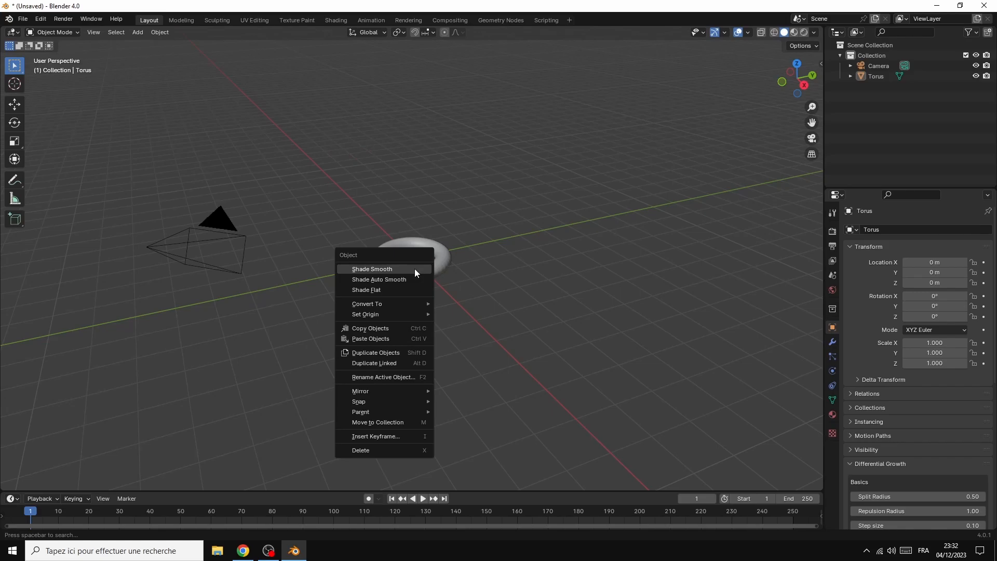
click(392, 278)
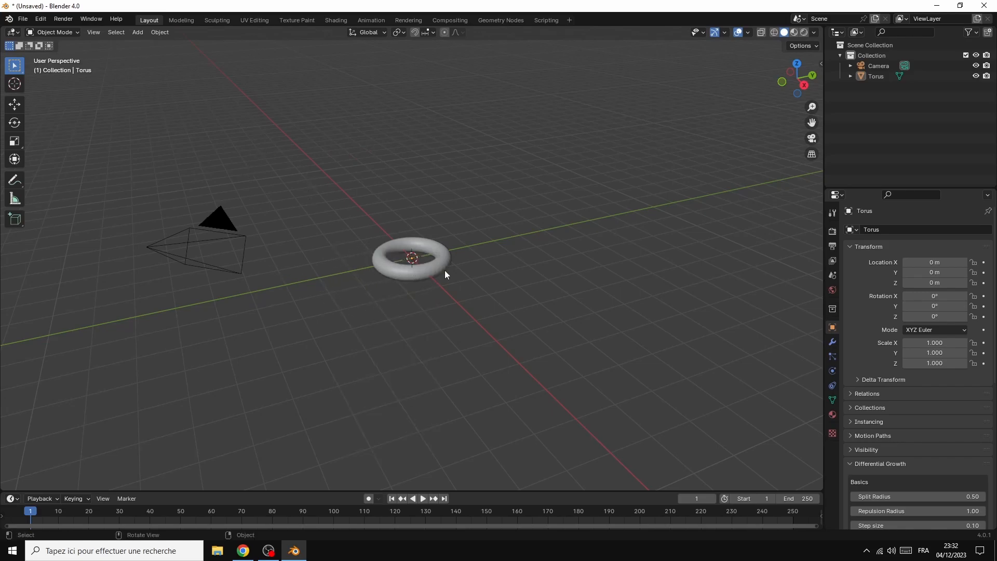
Step: Add a plane mesh at the origin and scale it up uniformly to about 6.69 as a floor
click(140, 31)
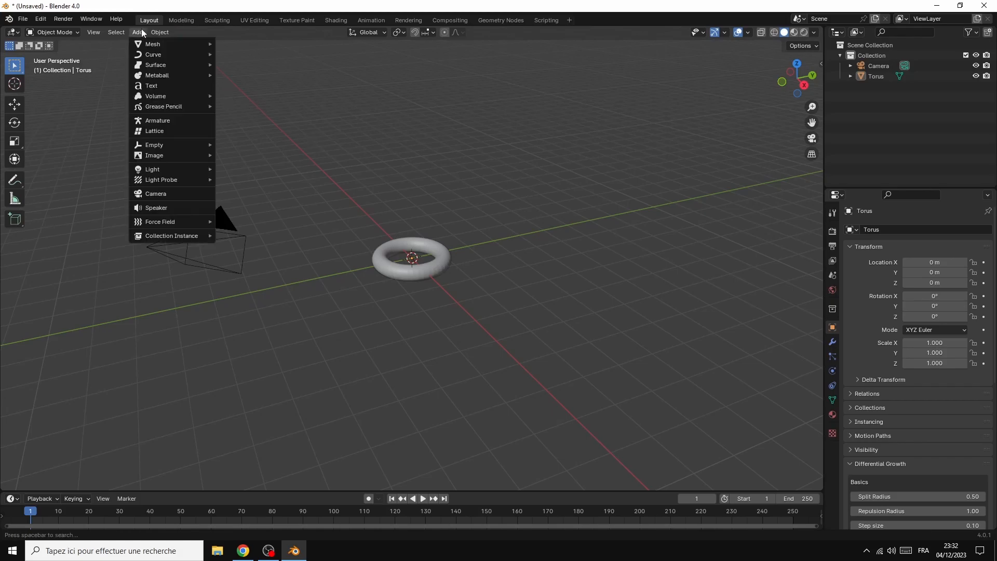
mouse_move(176, 44)
click(263, 44)
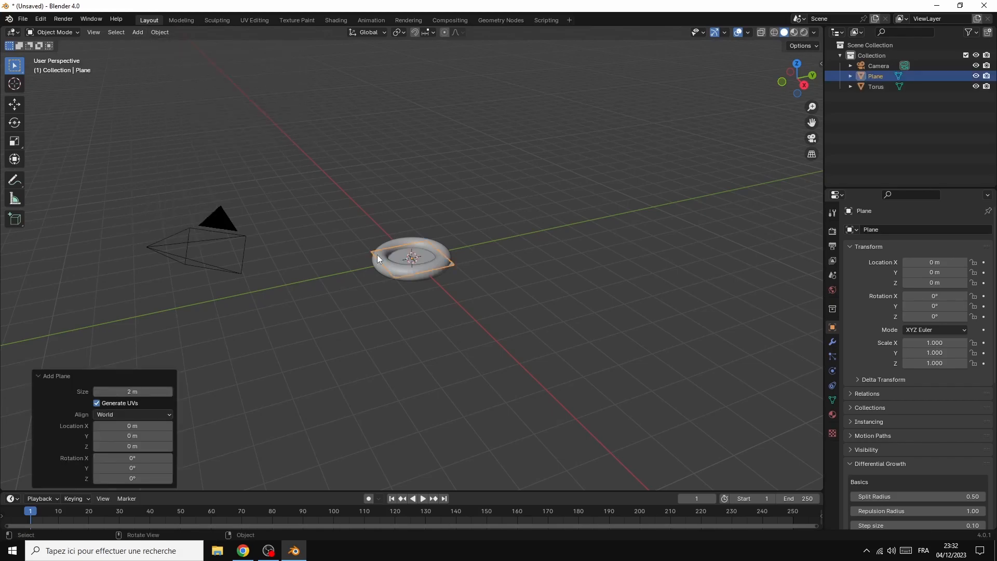
key(s)
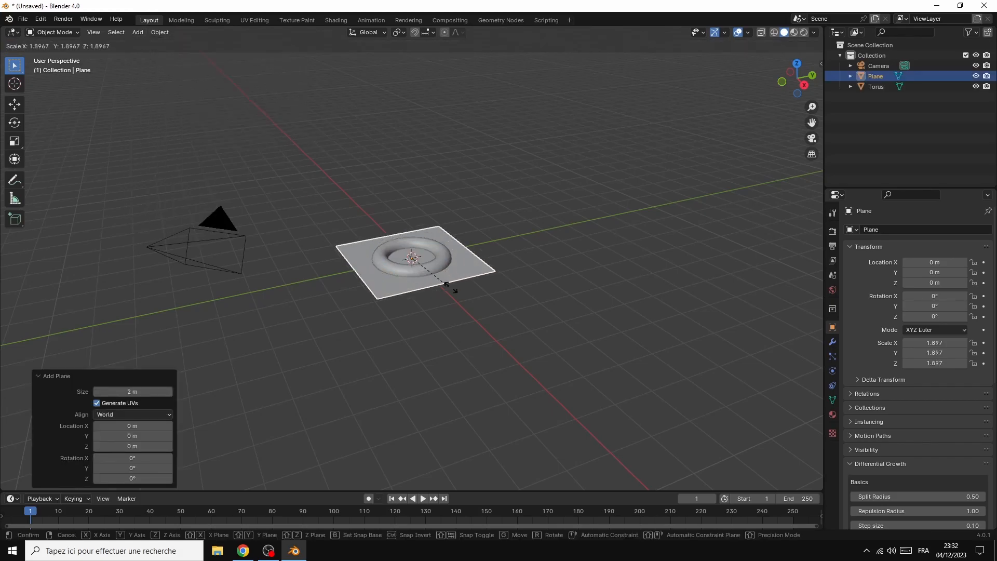
click(574, 301)
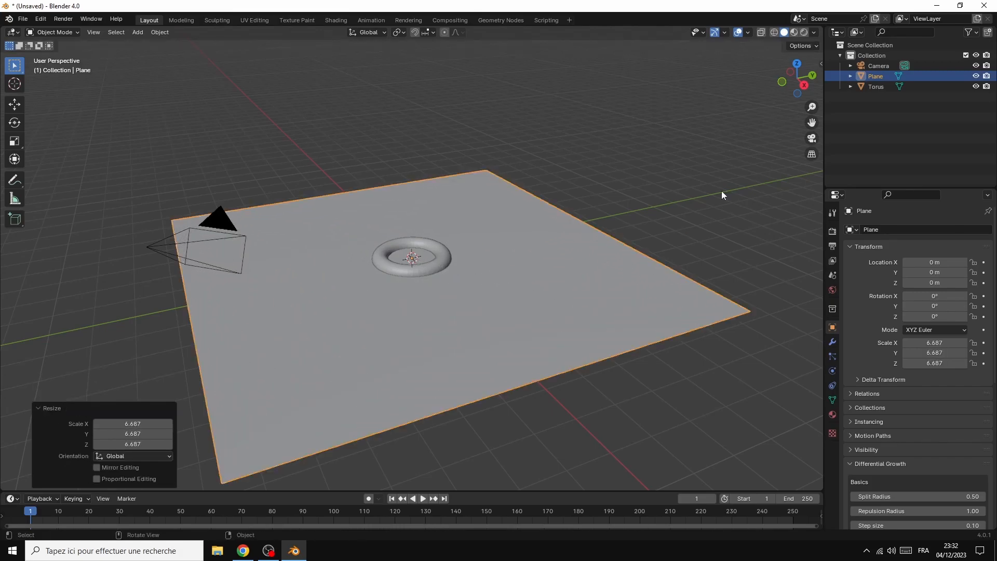
Step: Move the plane down along Z by about 0.28 m so it sits beneath the torus
drag(800, 92, 804, 75)
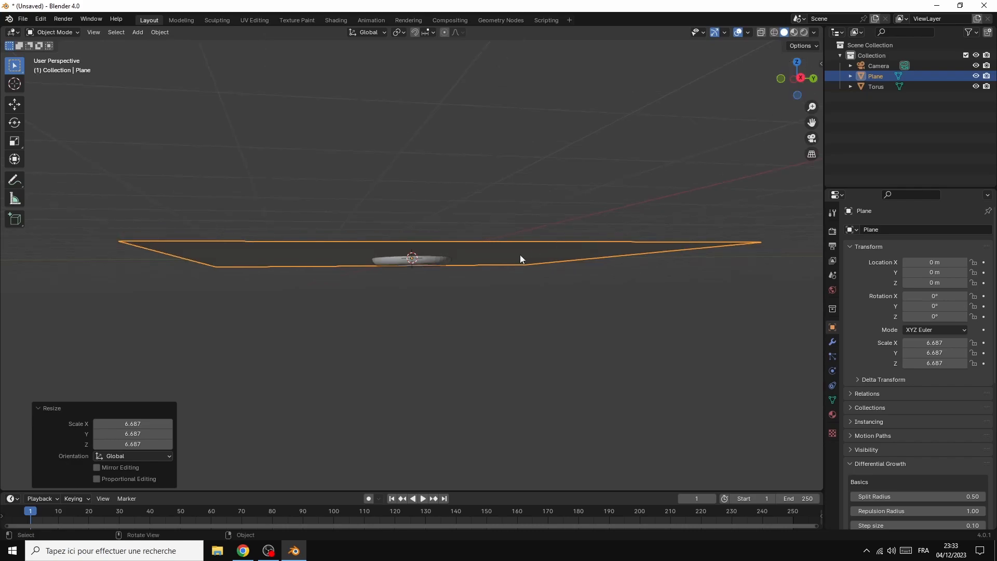
key(g)
key(z)
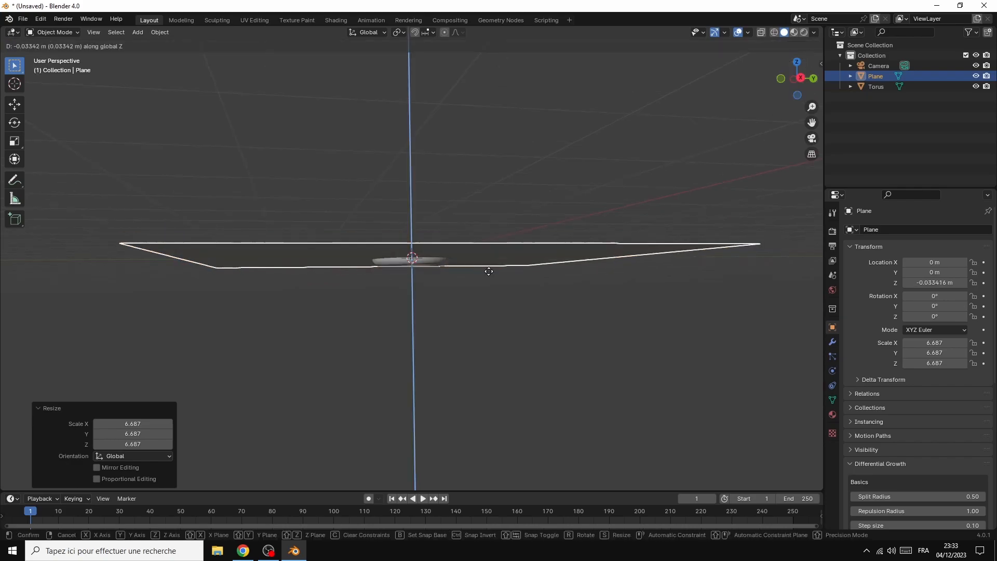
click(491, 281)
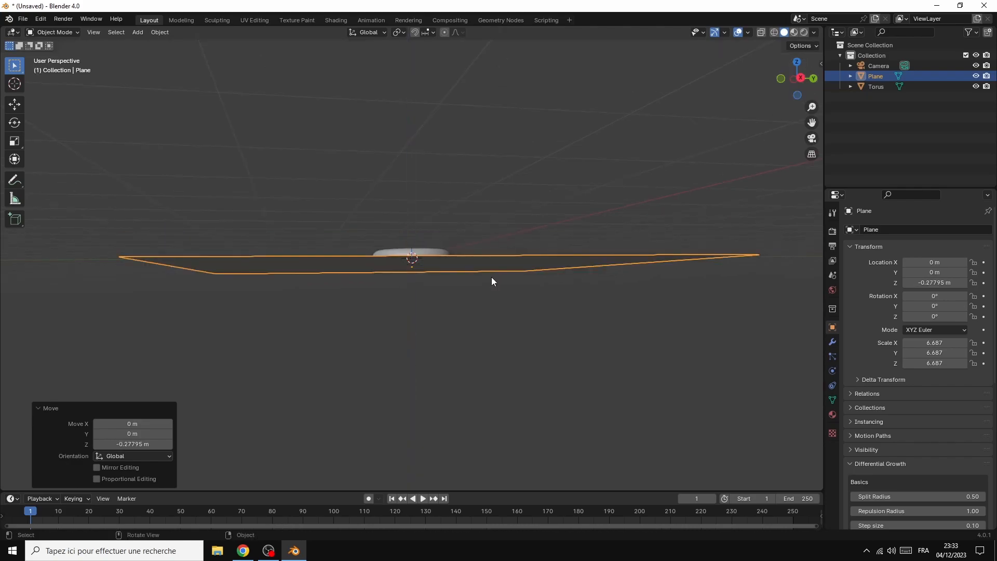
Step: Select the torus, switch to the Geometry Nodes workspace and close its spreadsheet area
drag(800, 79, 768, 117)
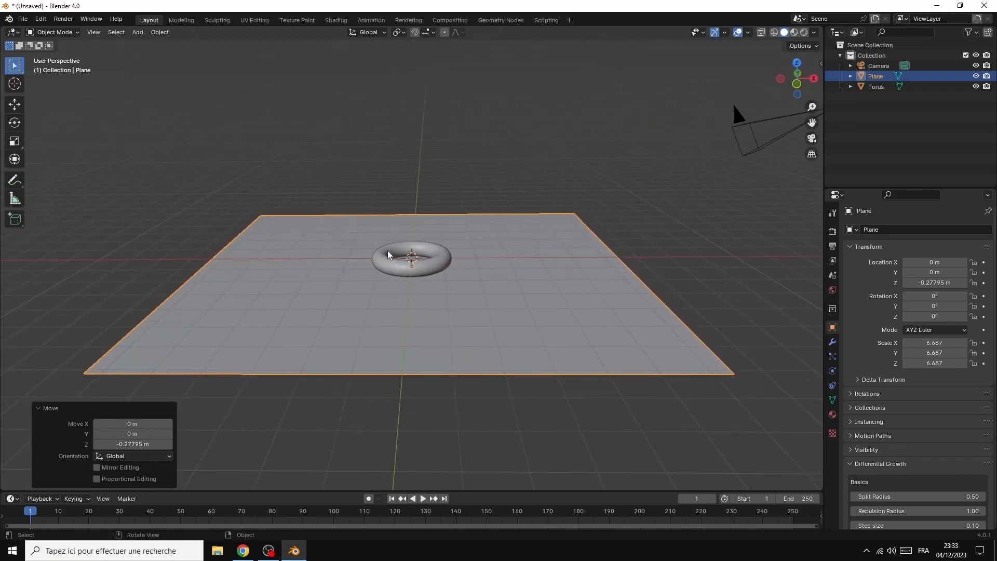
click(414, 266)
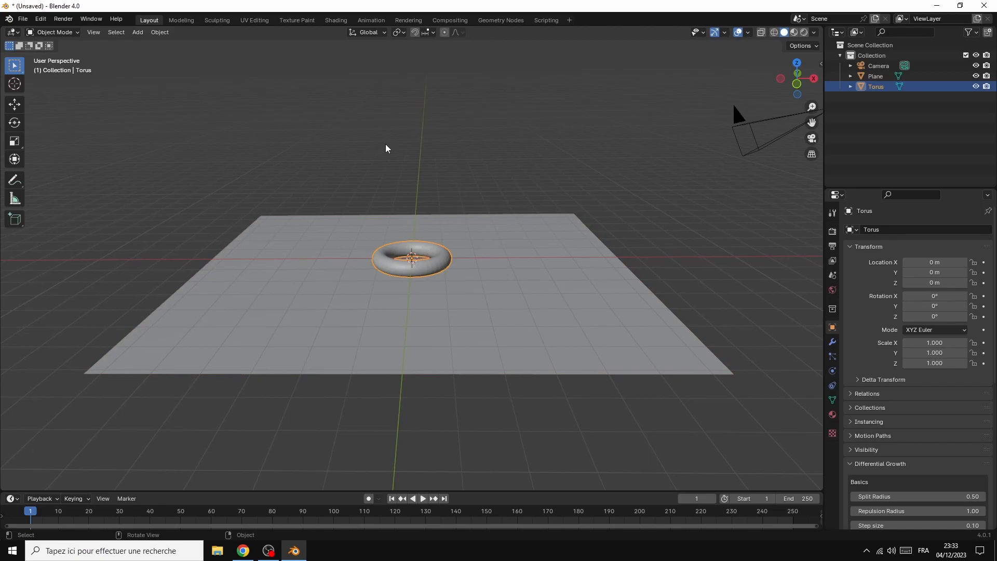
click(501, 20)
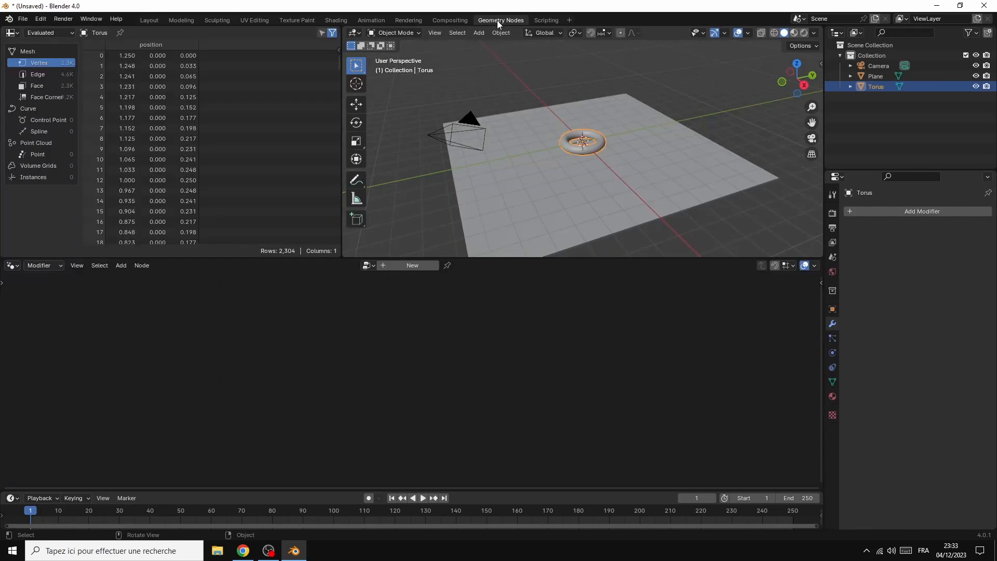
right_click(256, 35)
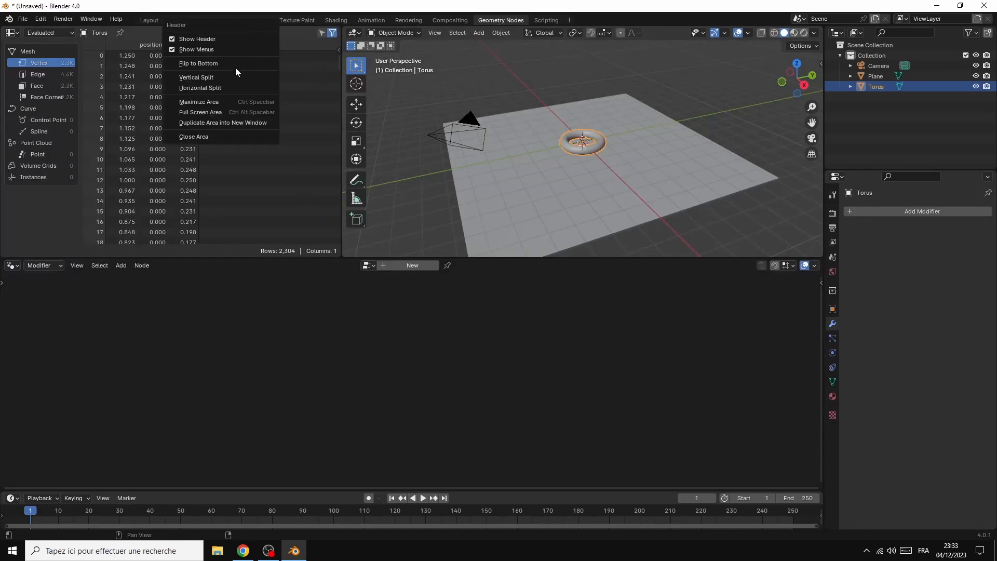
click(214, 132)
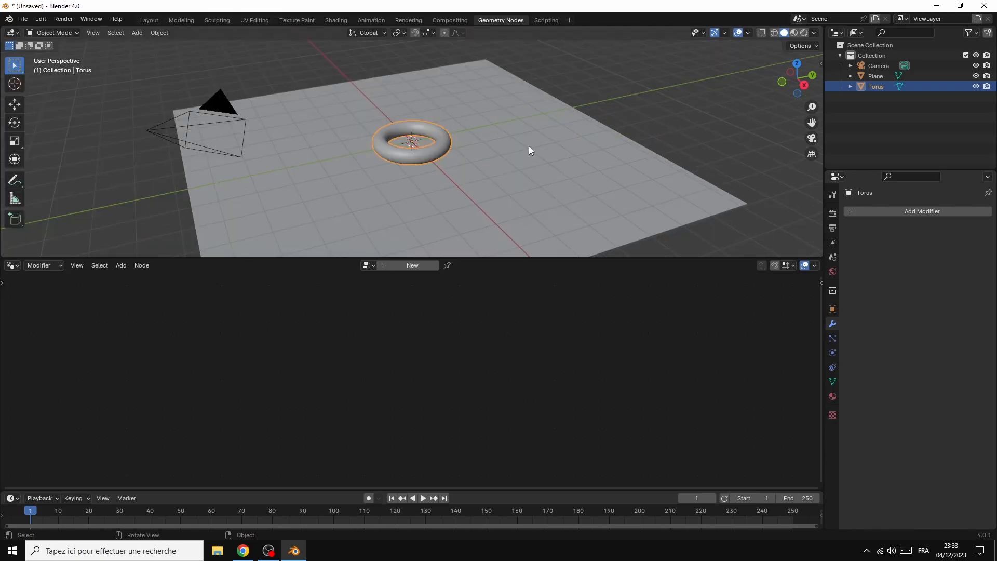
Step: Create a new geometry node tree on the torus and spread the Group Input and Group Output nodes apart
scroll(658, 167, up, 5)
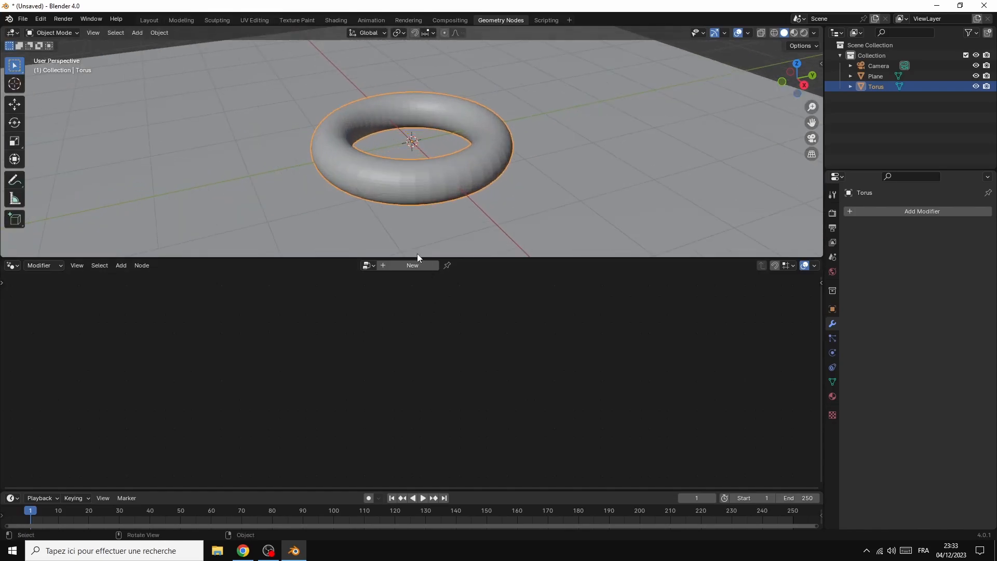
click(409, 267)
drag(269, 399, 180, 388)
drag(559, 404, 630, 391)
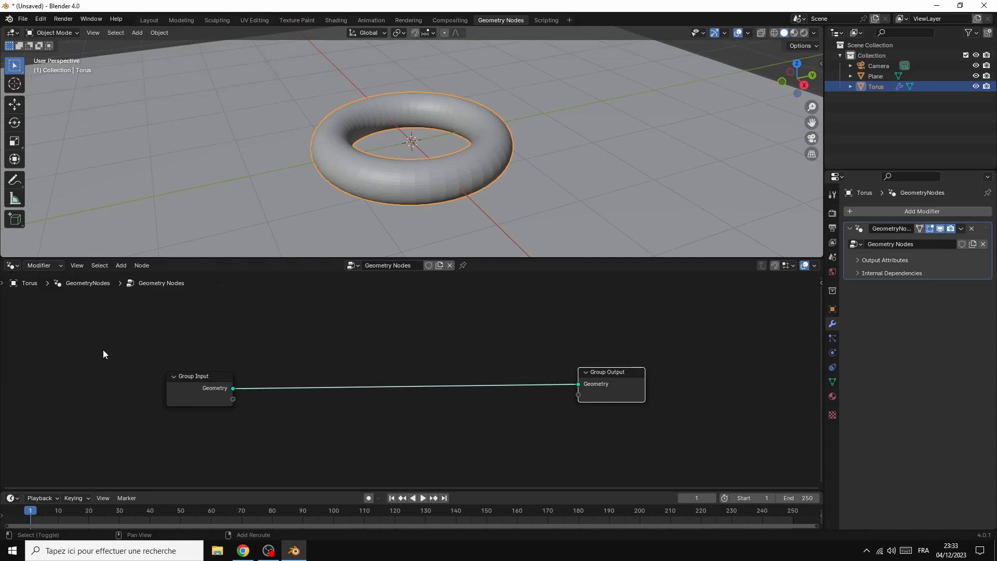
Step: Insert an Extrude Mesh node on the link between Group Input and Group Output, and arrange the nodes to free space
key(shift+a)
click(76, 335)
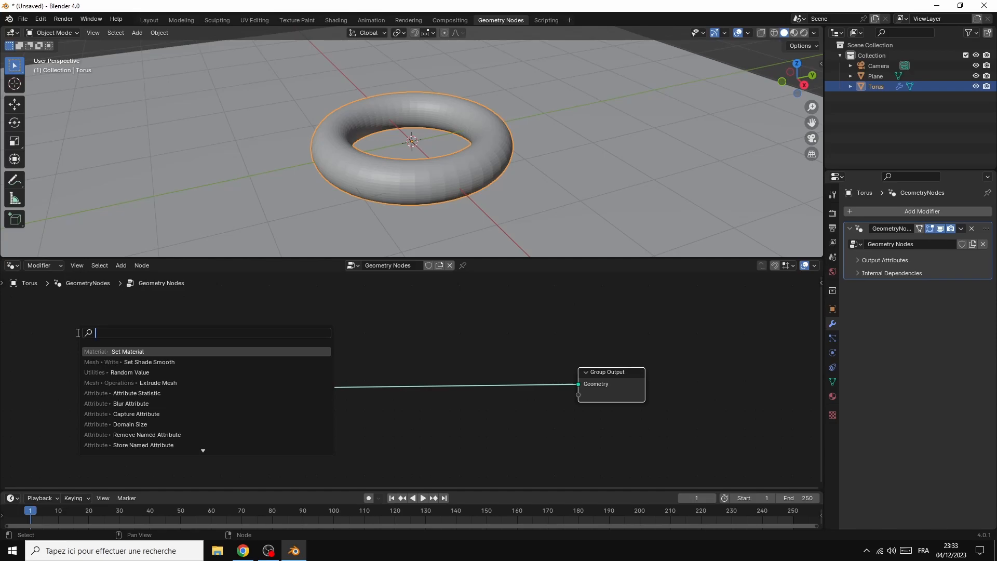
text(e)
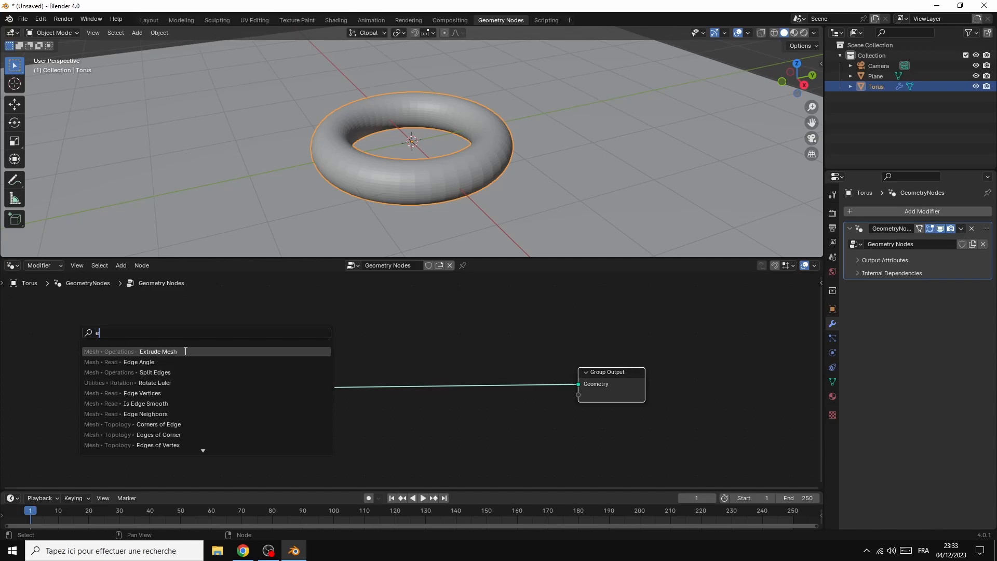
click(163, 355)
click(272, 369)
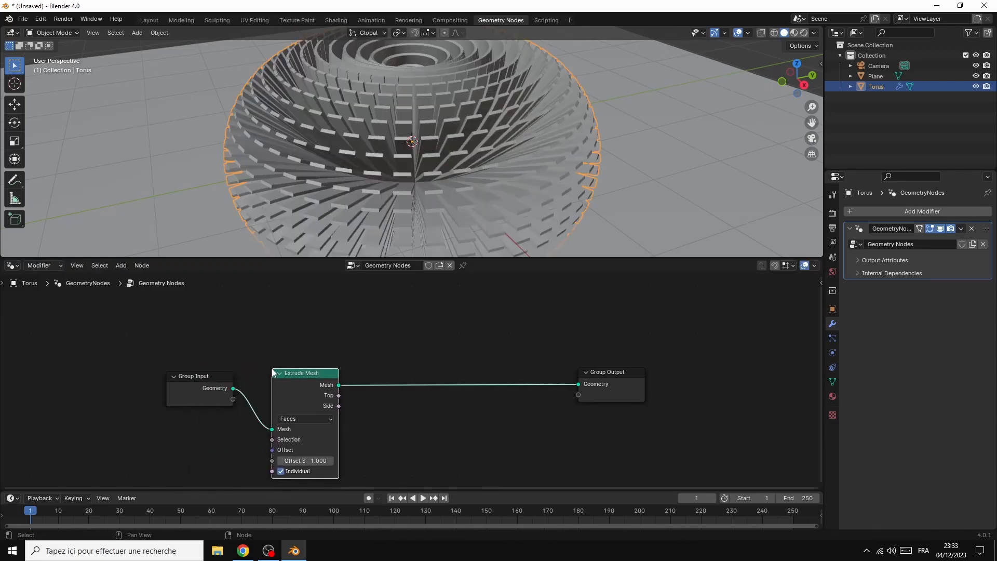
drag(299, 371, 372, 341)
drag(189, 386, 210, 351)
drag(356, 354, 320, 336)
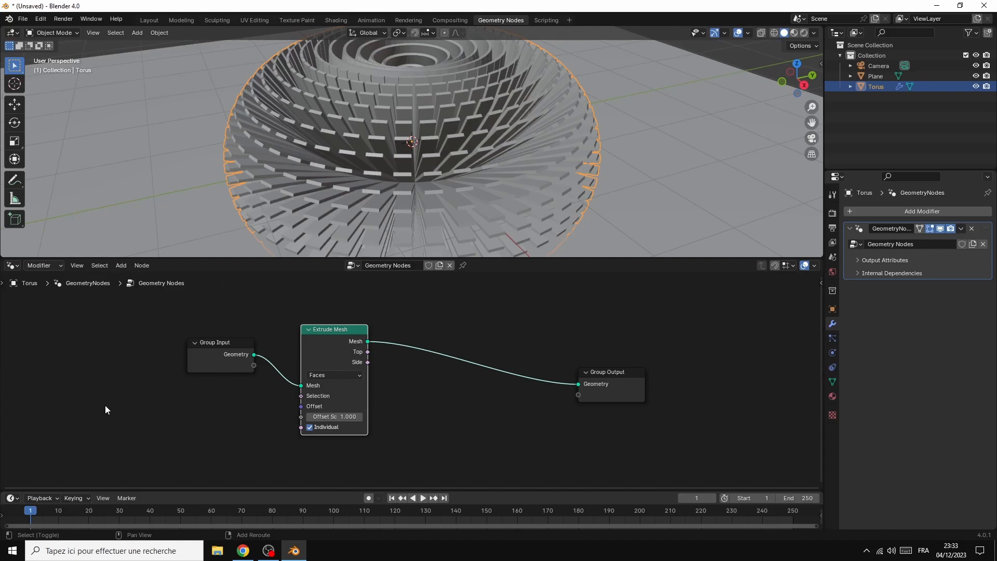
Step: Add a Random Value node with Min 0.4 and Max 0.7, feeding its value into Extrude Mesh's Offset Scale
key(shift+a)
click(94, 332)
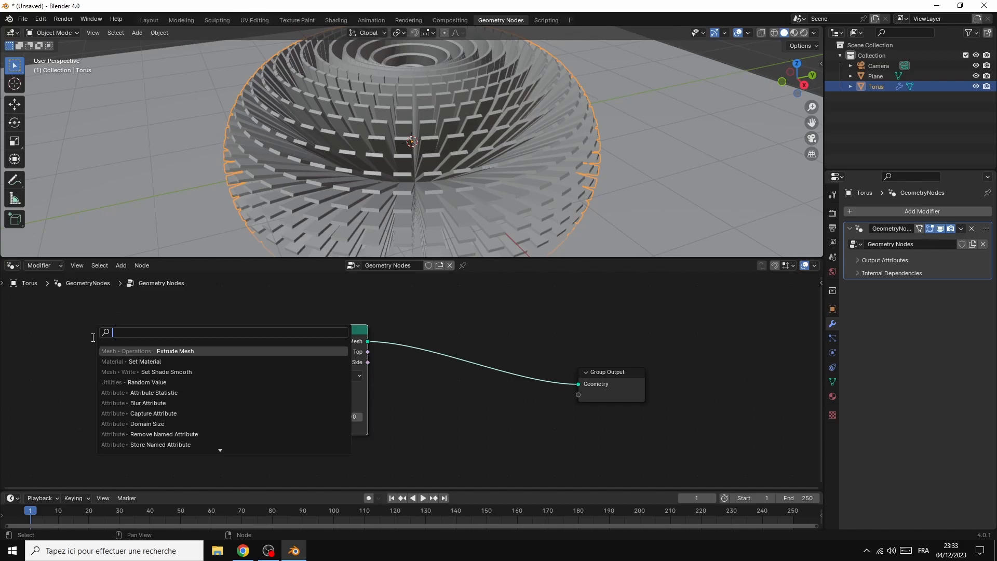
text(ran)
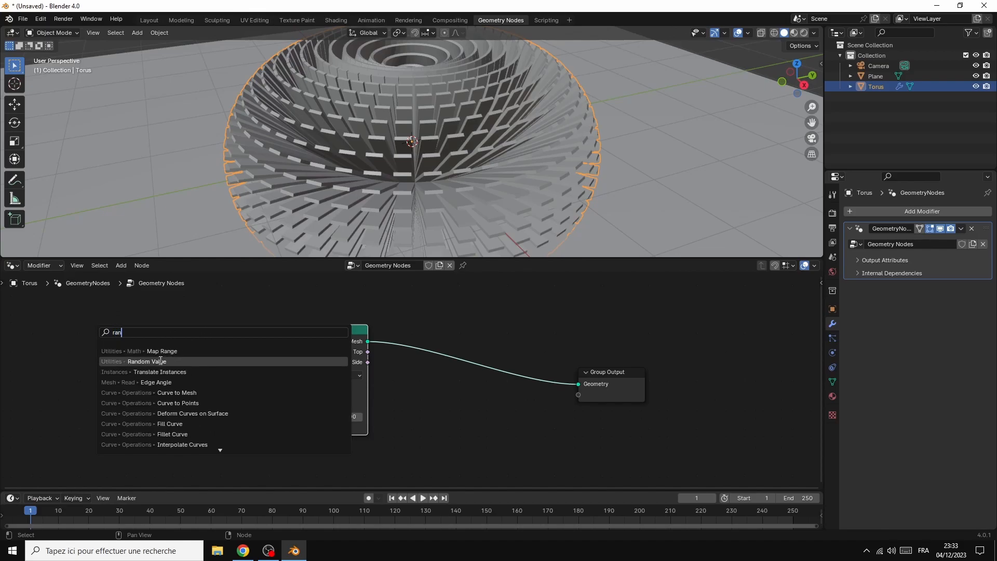
click(162, 361)
click(233, 418)
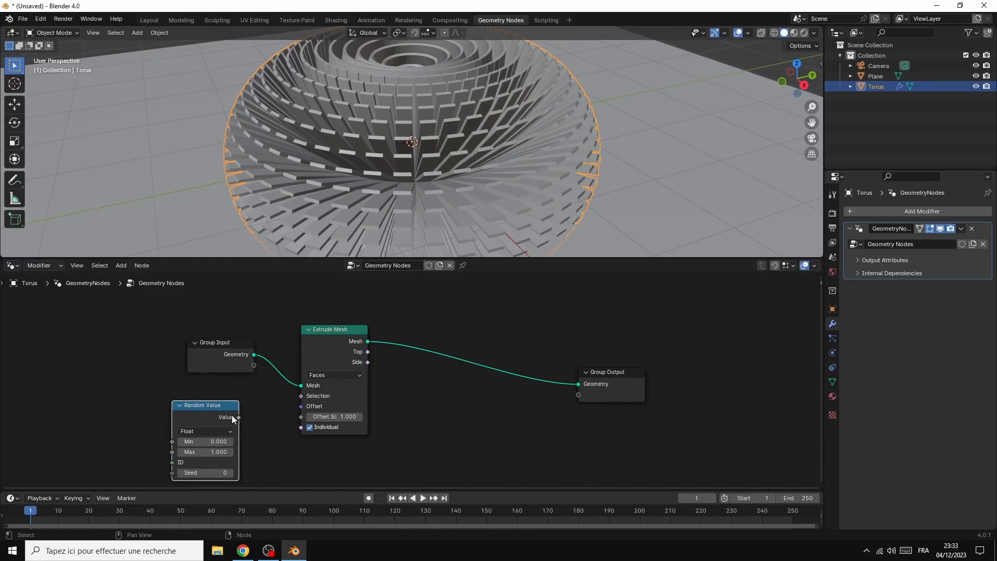
drag(238, 414, 300, 421)
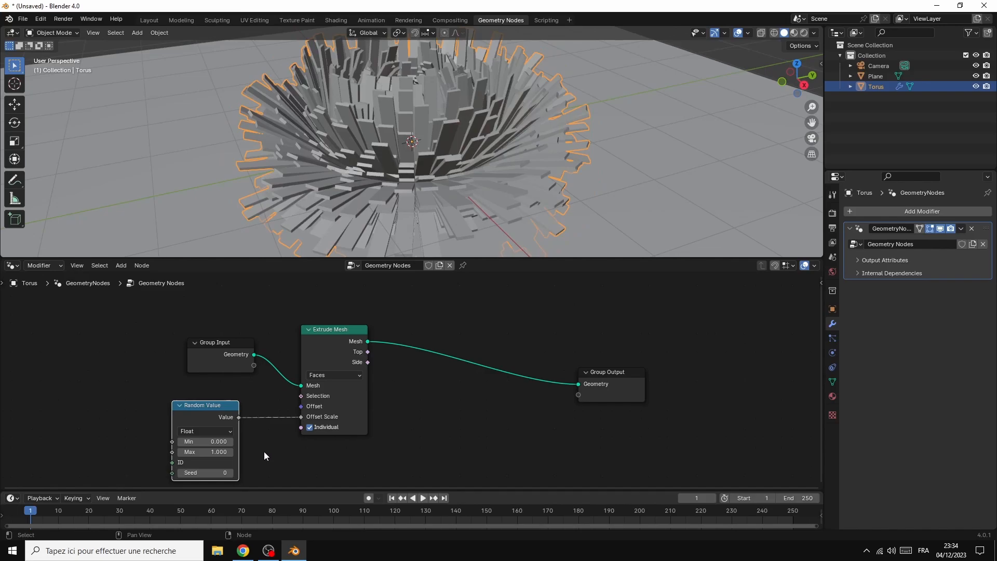
mouse_move(208, 441)
mouse_down()
mouse_move(239, 441)
mouse_move(195, 453)
mouse_move(204, 453)
mouse_up()
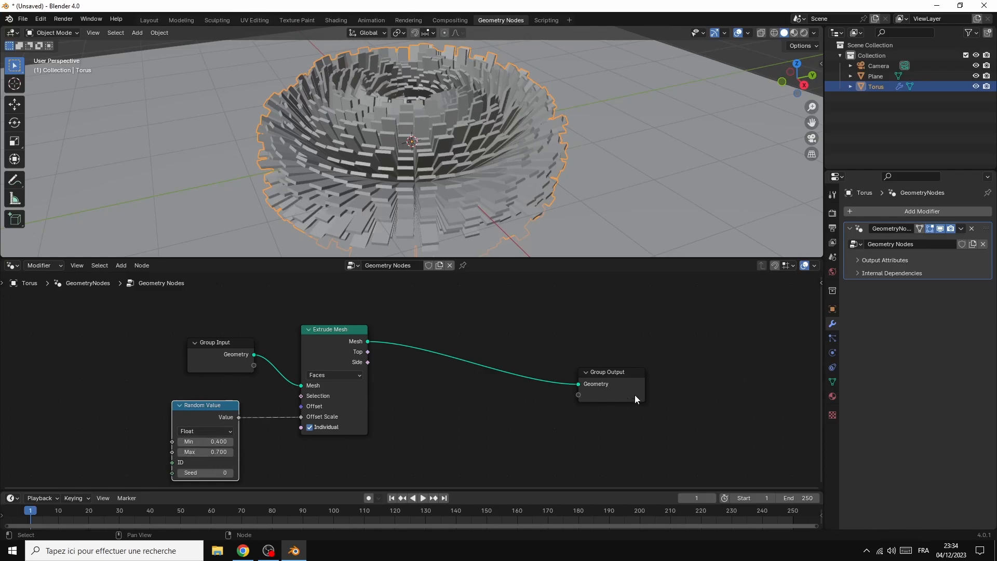
Step: Move Group Output further from Extrude Mesh and insert a Set Shade Smooth node on the link between them
drag(631, 388, 678, 379)
click(121, 266)
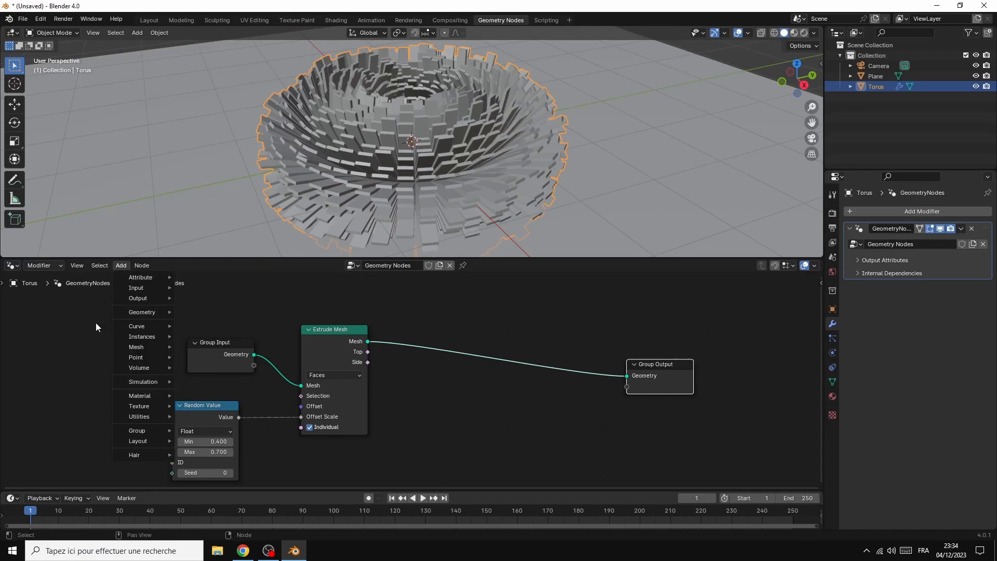
click(121, 266)
key(shift+a)
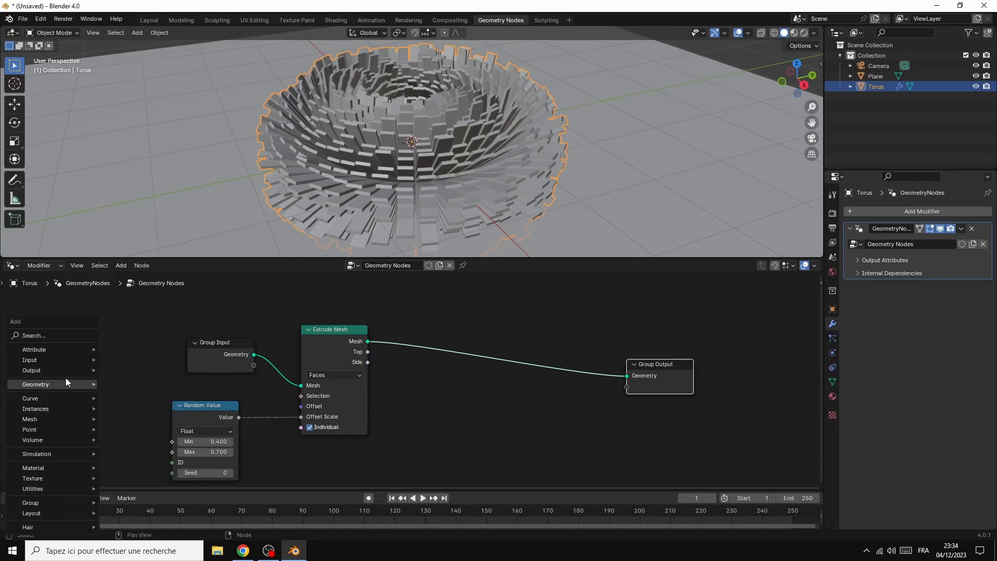
click(57, 331)
text(shad)
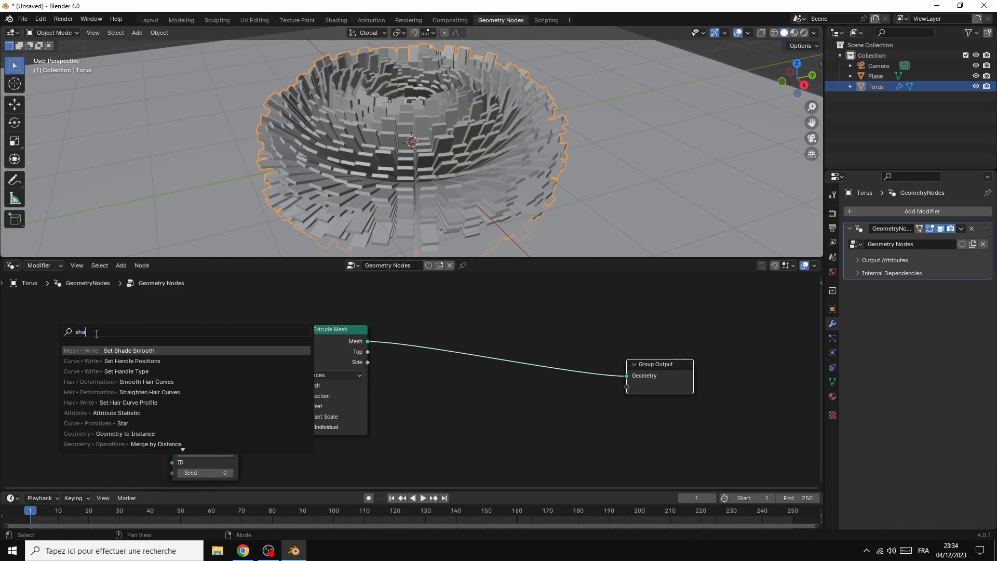
click(153, 351)
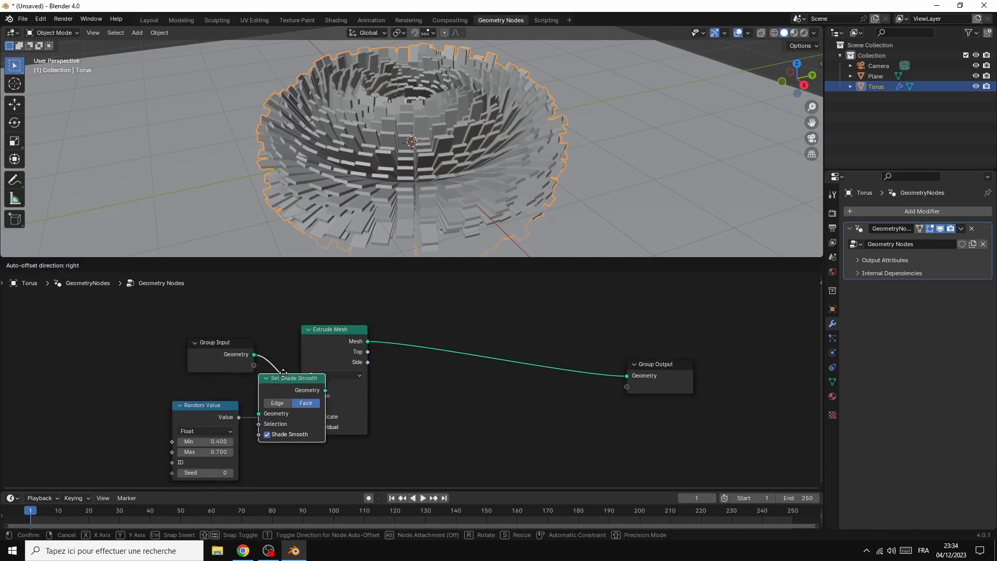
click(409, 343)
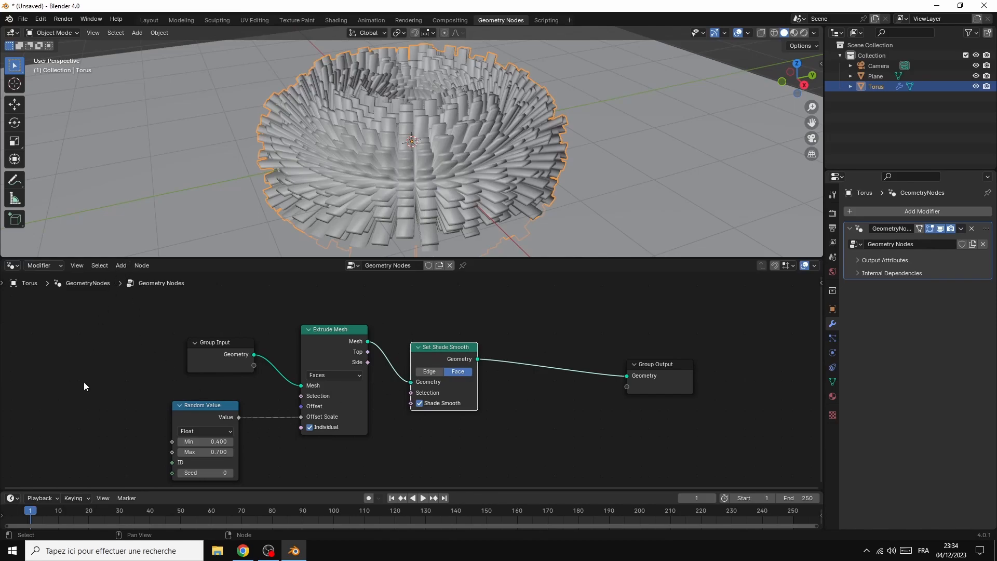
Step: Insert a Set Material node on the link between Set Shade Smooth and Group Output
key(shift+a)
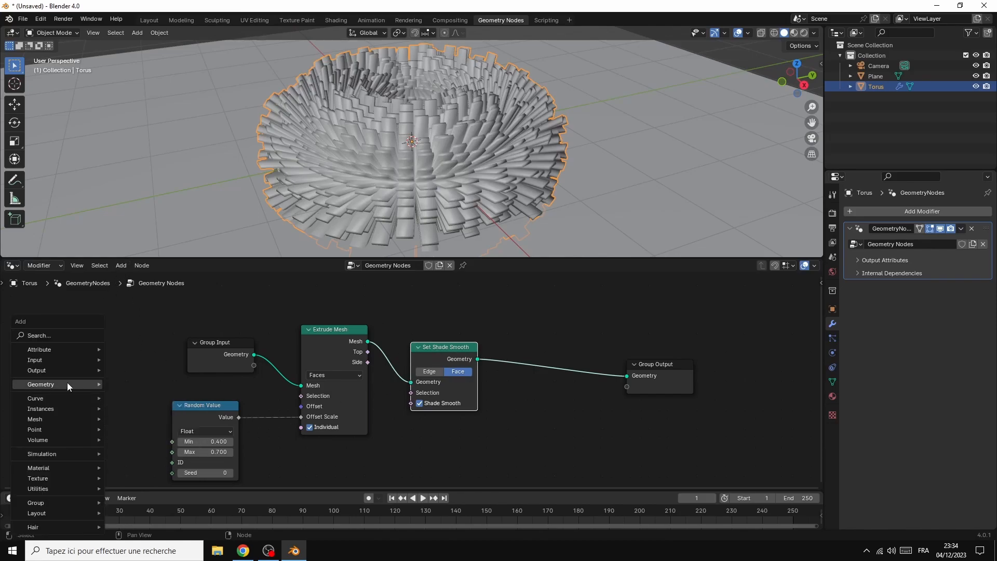
click(67, 335)
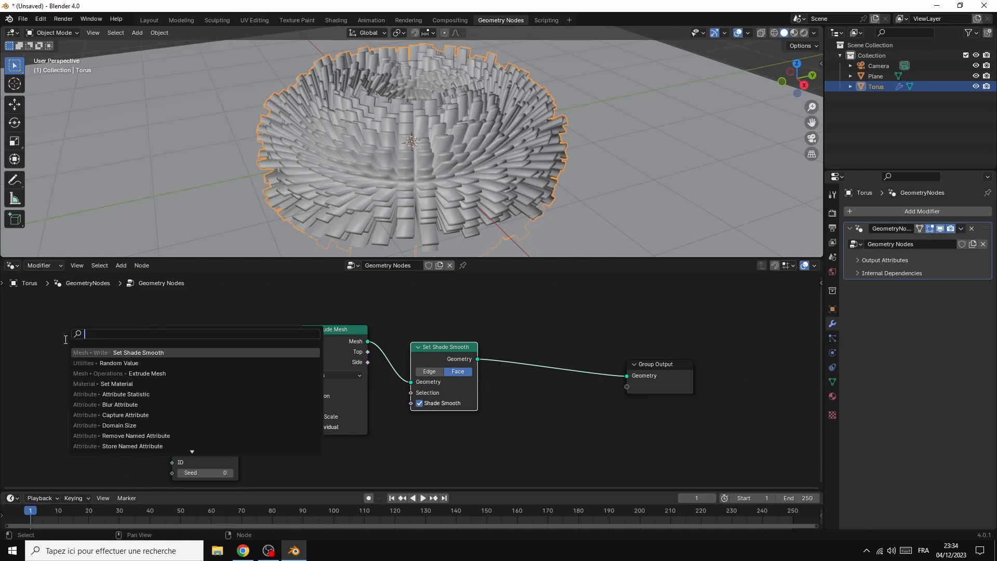
text(se)
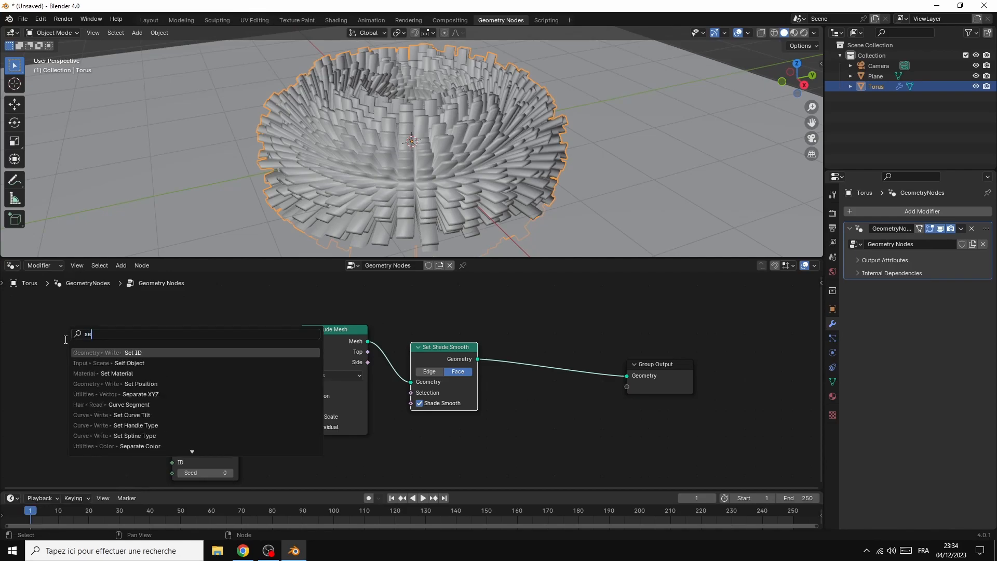
text(t mat)
click(120, 352)
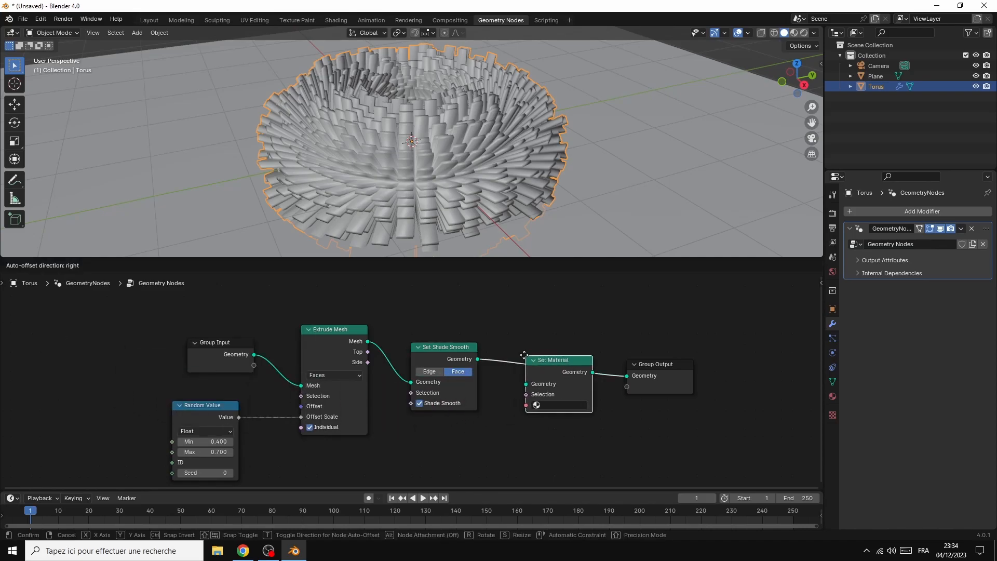
click(519, 358)
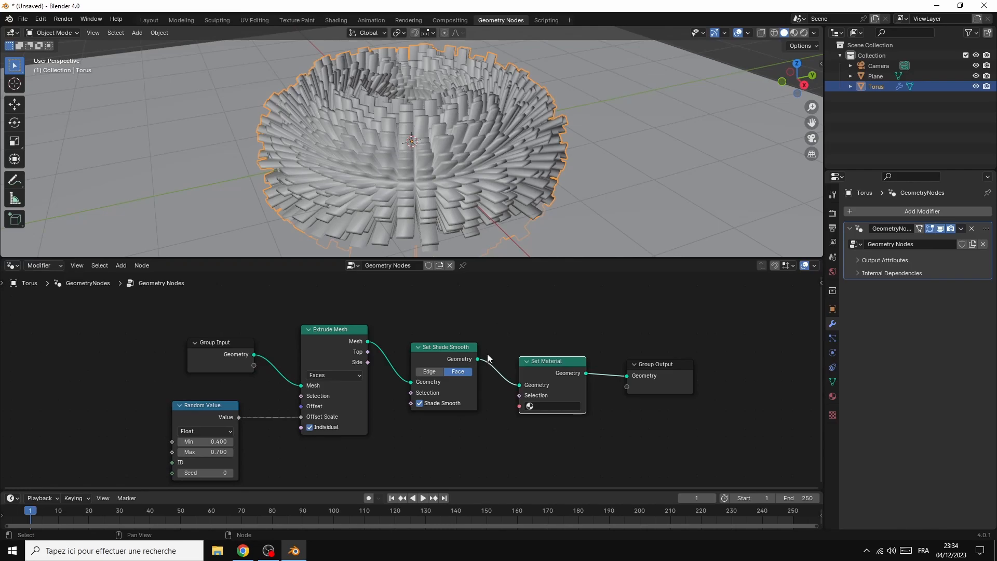
Step: Create a new torus material with Metallic 1.0 and Roughness 0.254, and assign it in the Set Material node
click(832, 395)
click(923, 255)
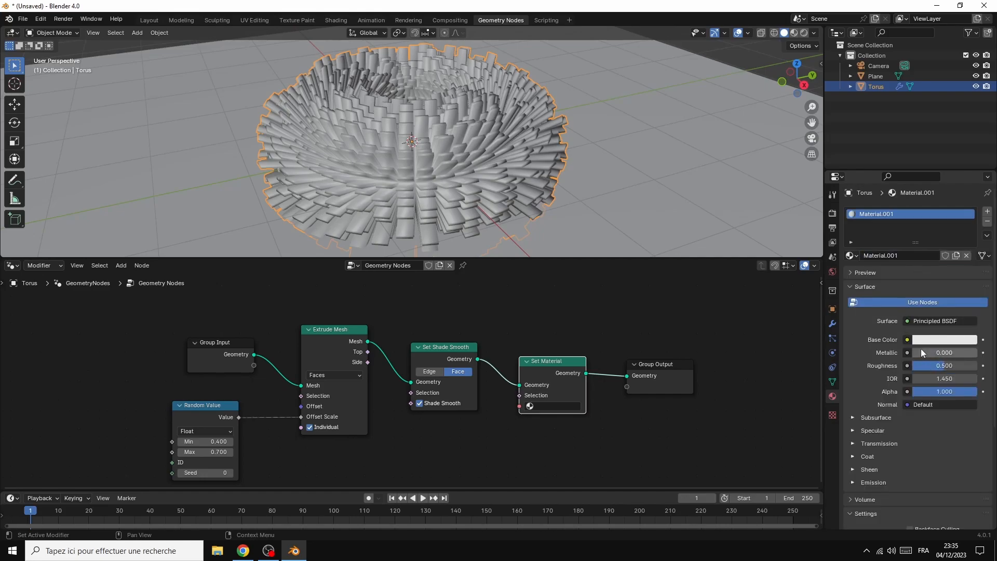
drag(915, 348, 928, 367)
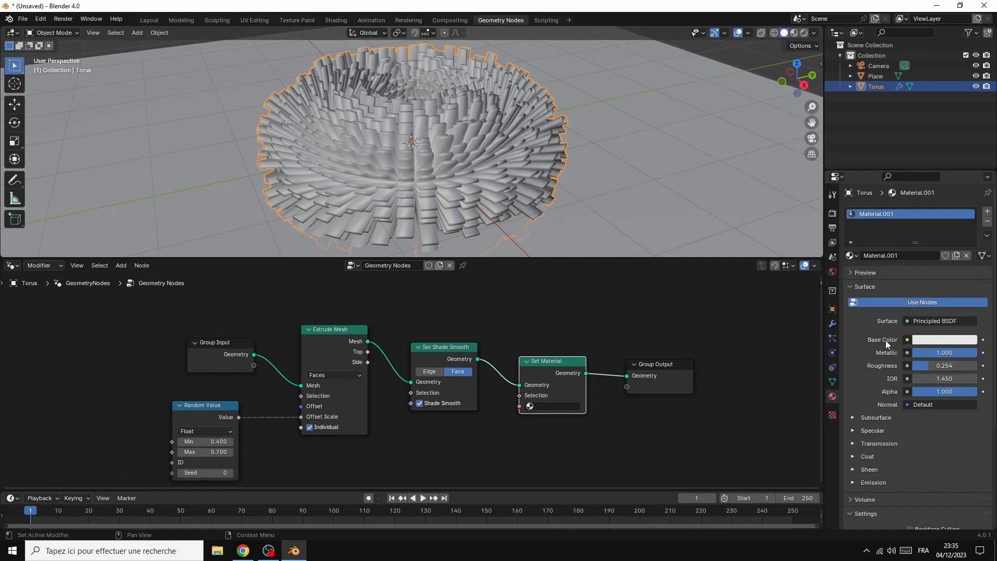
click(551, 405)
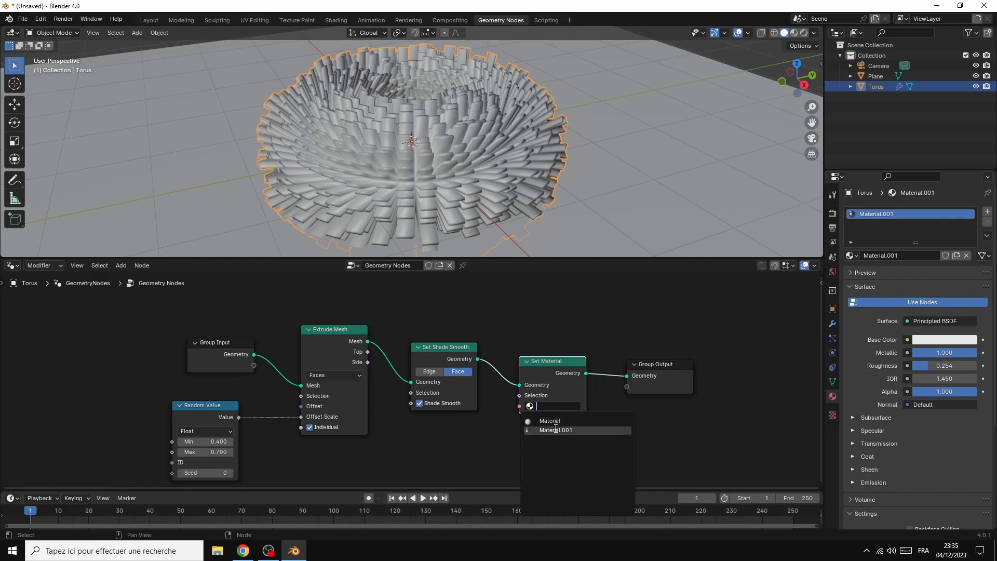
click(555, 430)
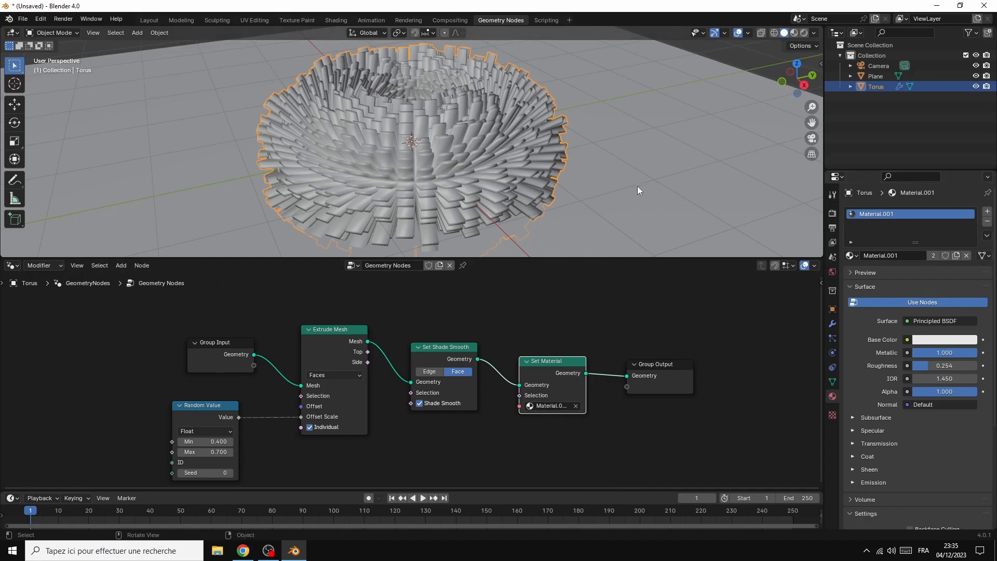
Step: Lower the floor plane along the Z axis until it clears the underside of the extruded torus
drag(806, 88, 773, 119)
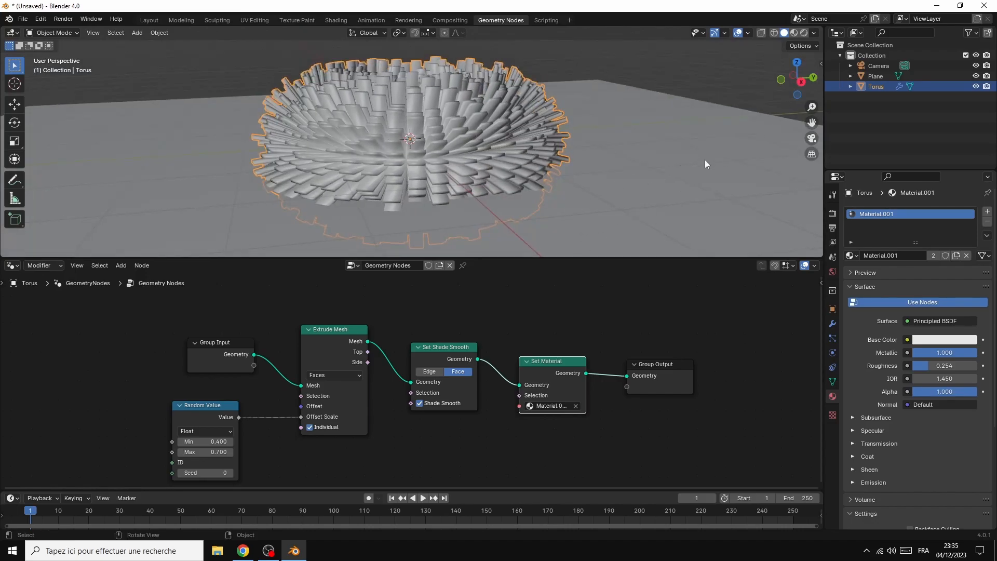
click(631, 180)
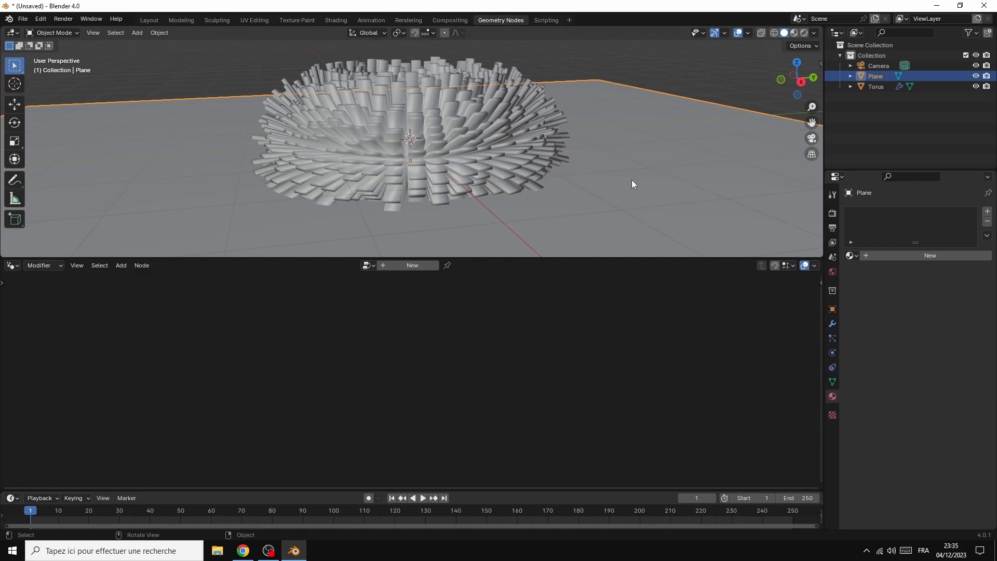
key(g)
key(z)
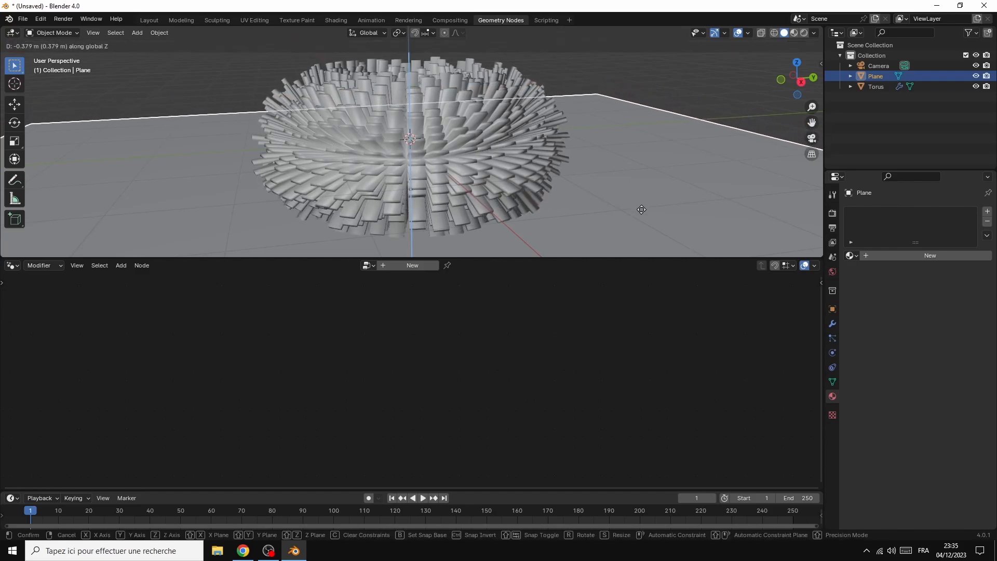
click(650, 237)
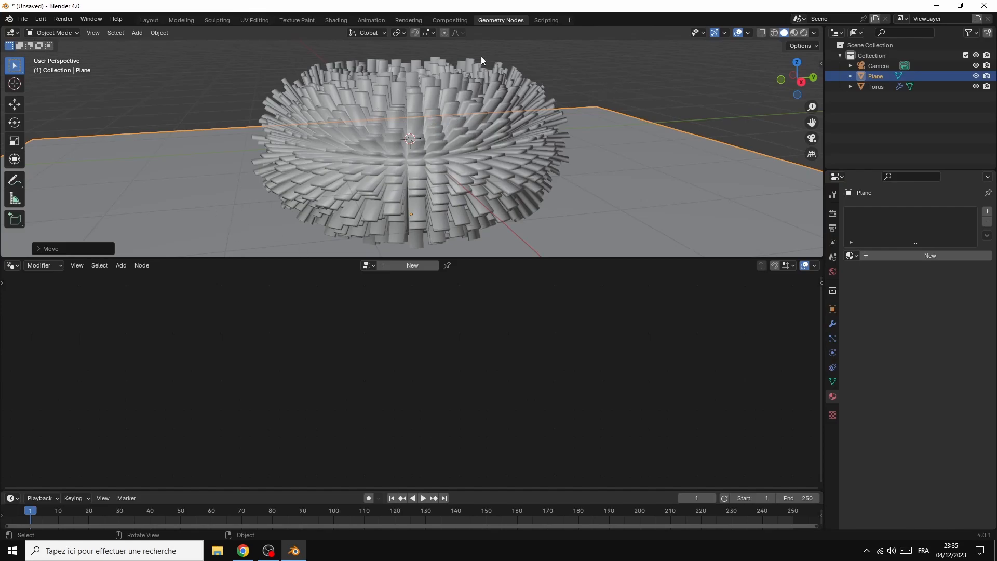
Step: Switch to the Shading workspace, select the torus and reposition its material nodes to free space before the Principled BSDF
click(330, 20)
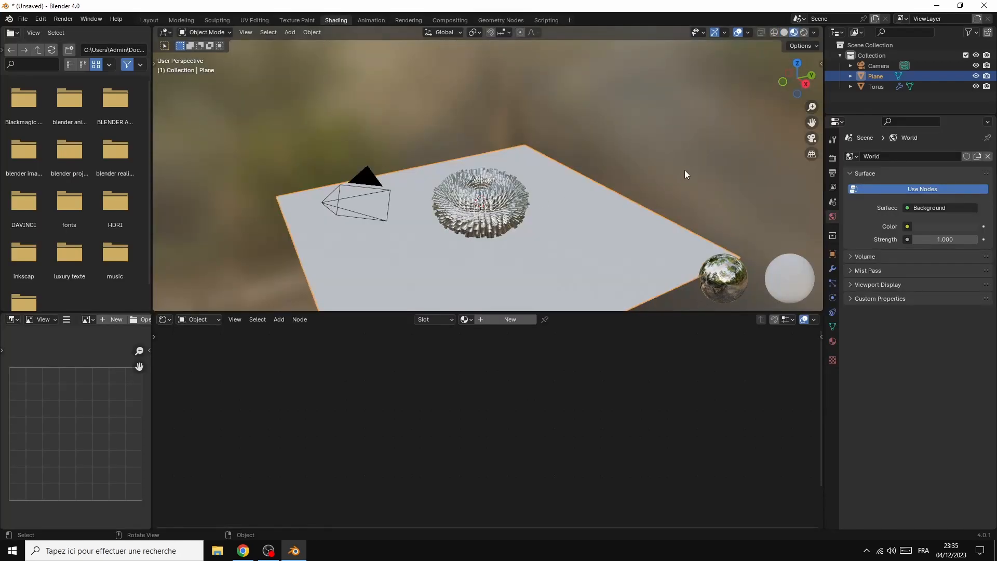
scroll(724, 138, up, 5)
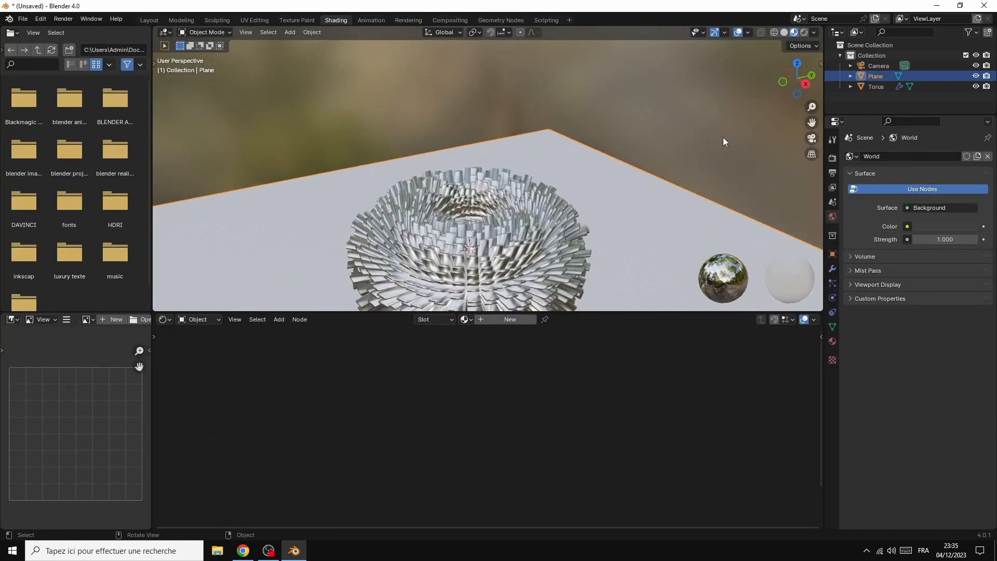
click(453, 228)
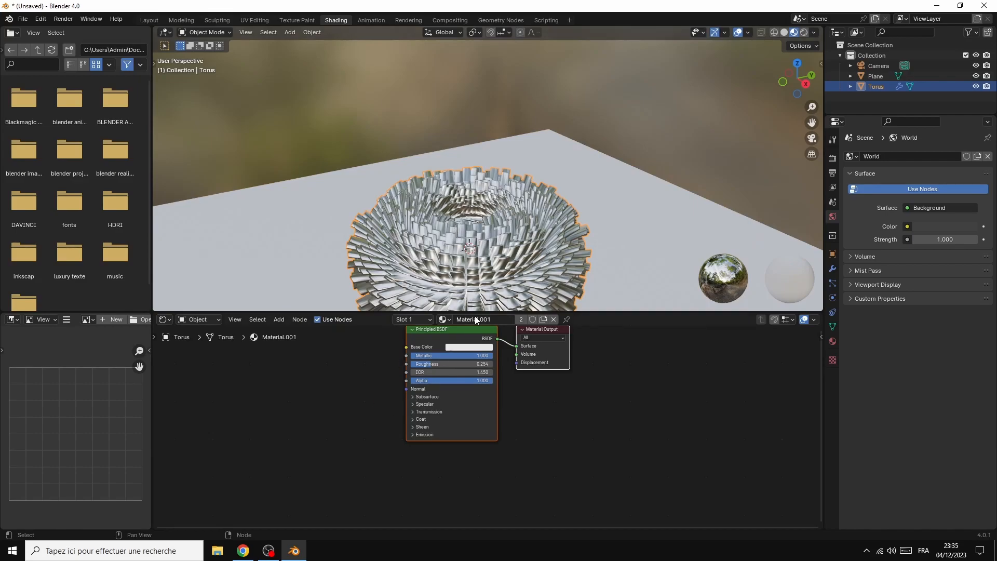
drag(450, 331, 509, 344)
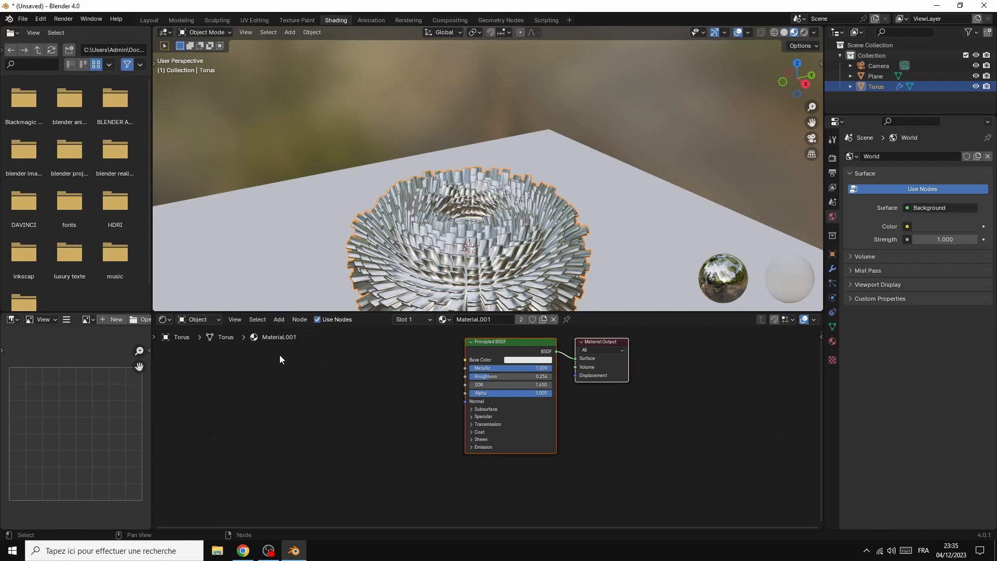
Step: Add a Color Ramp node before the Principled BSDF and connect its Color output to Base Color
click(274, 384)
key(shift+a)
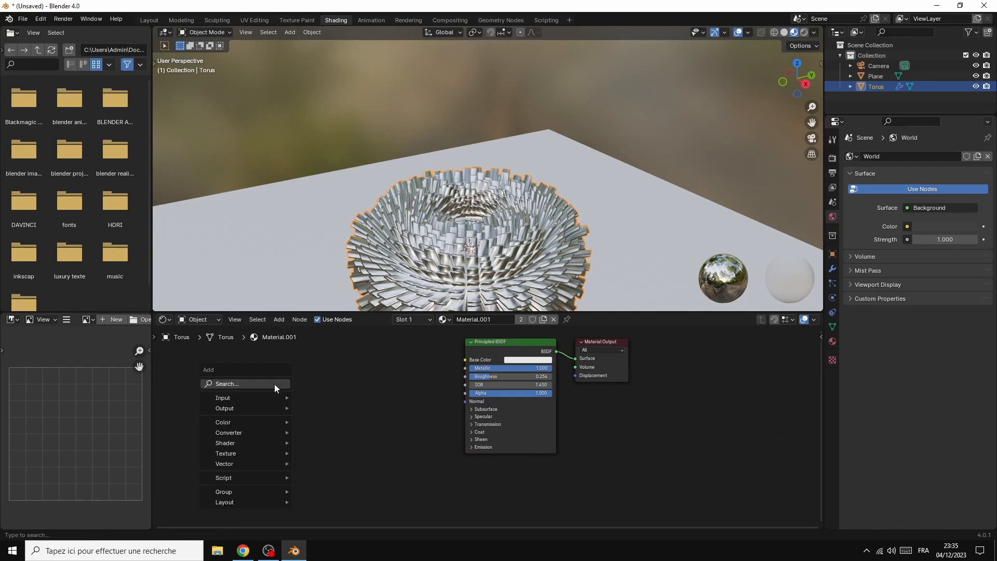
click(271, 384)
text(col)
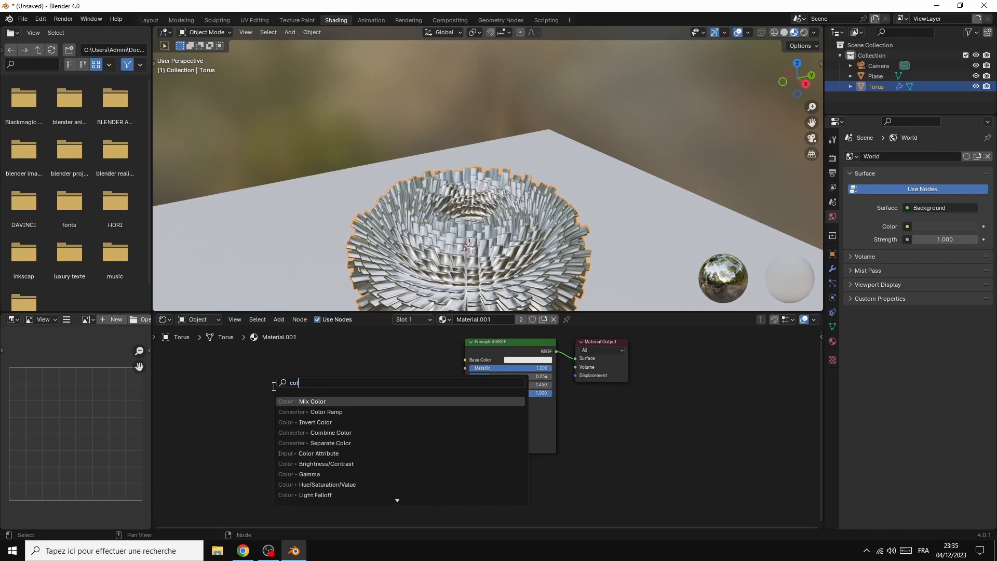
click(312, 412)
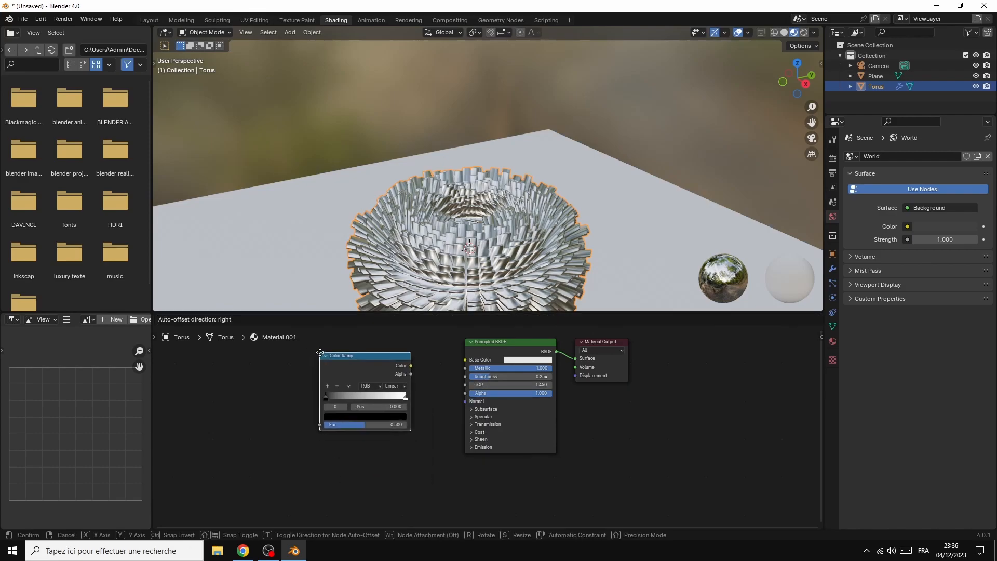
click(413, 370)
drag(414, 367, 466, 360)
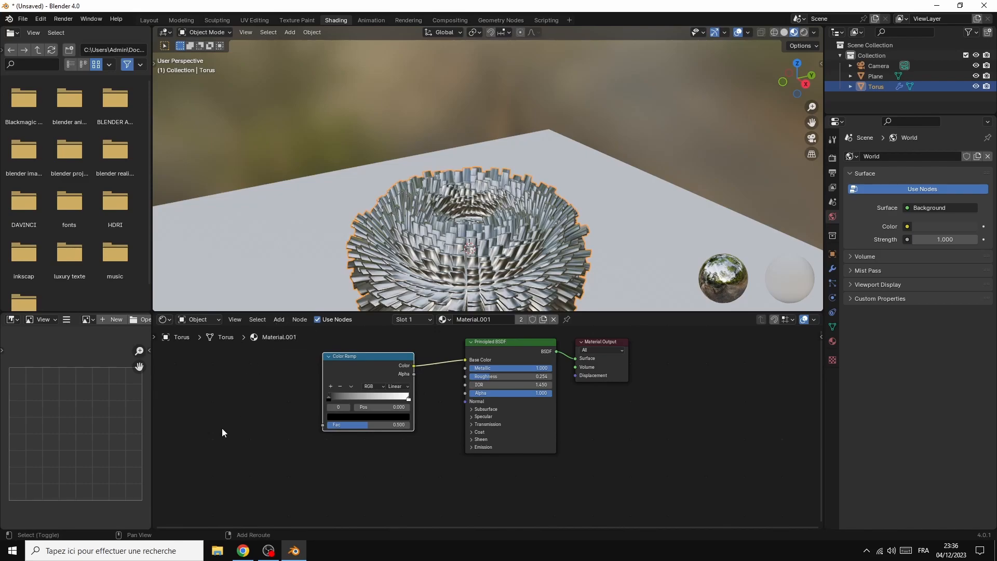
Step: Add a Voronoi Texture node in front of the Color Ramp in the torus material
key(shift+a)
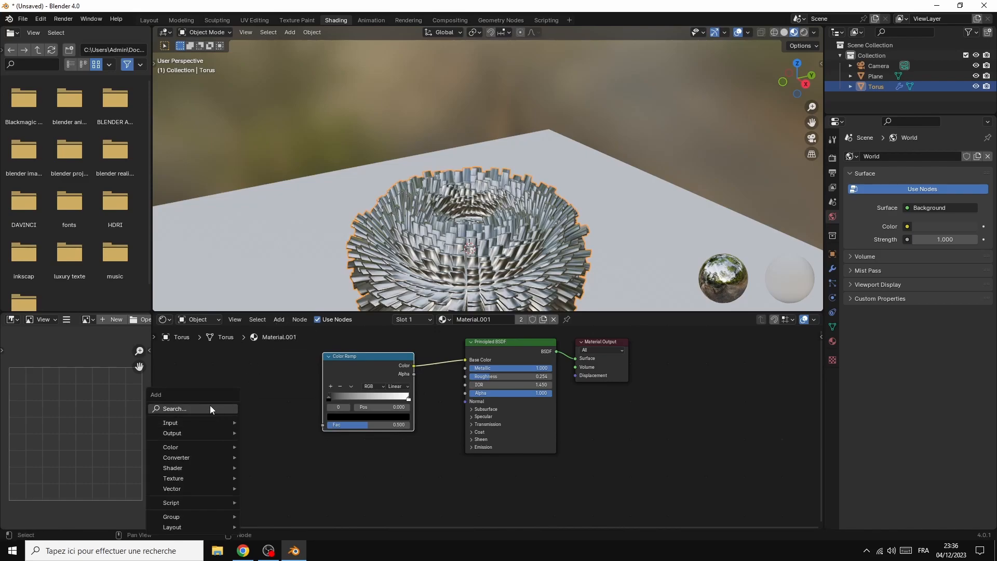
click(210, 408)
text(v)
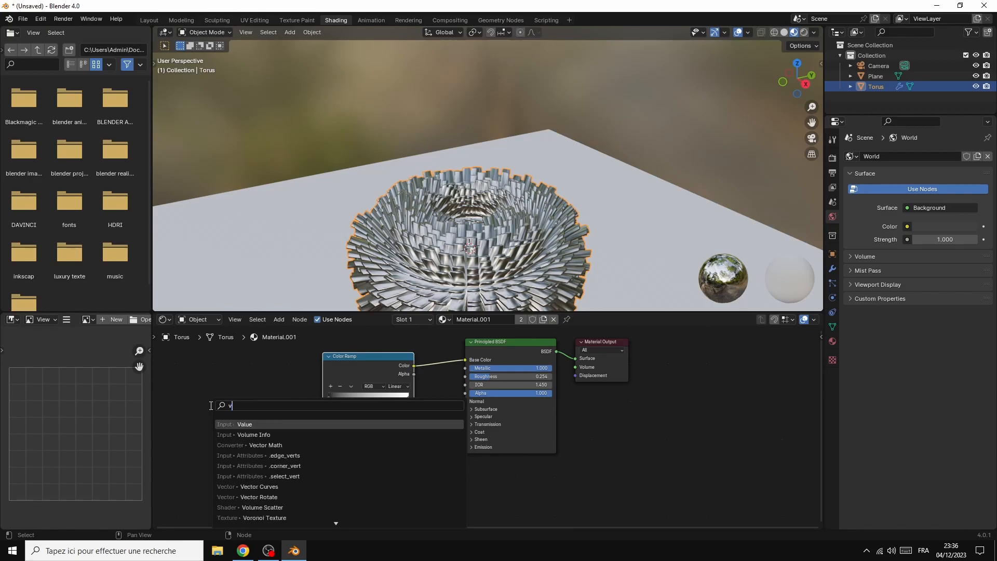
text(or)
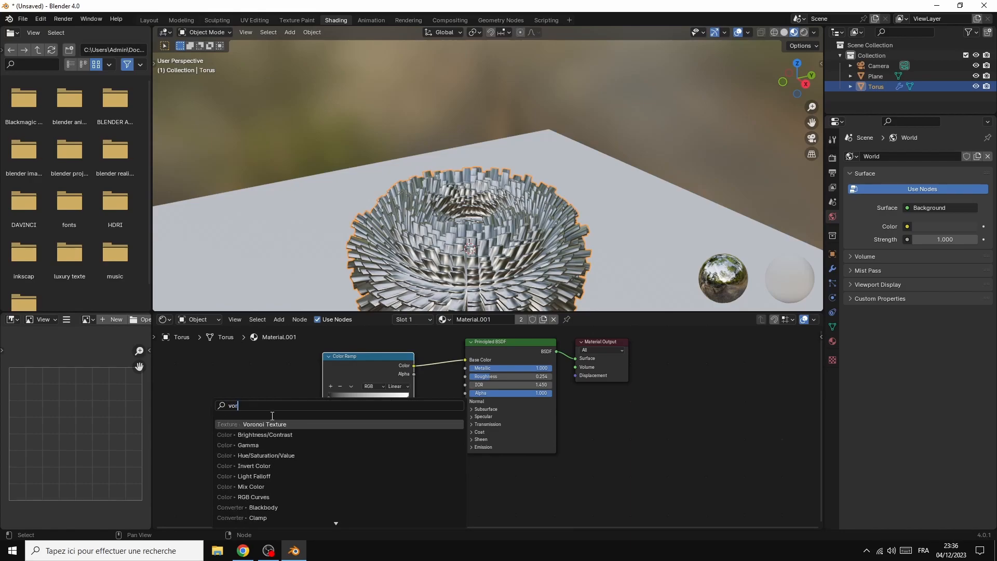
click(278, 424)
click(236, 370)
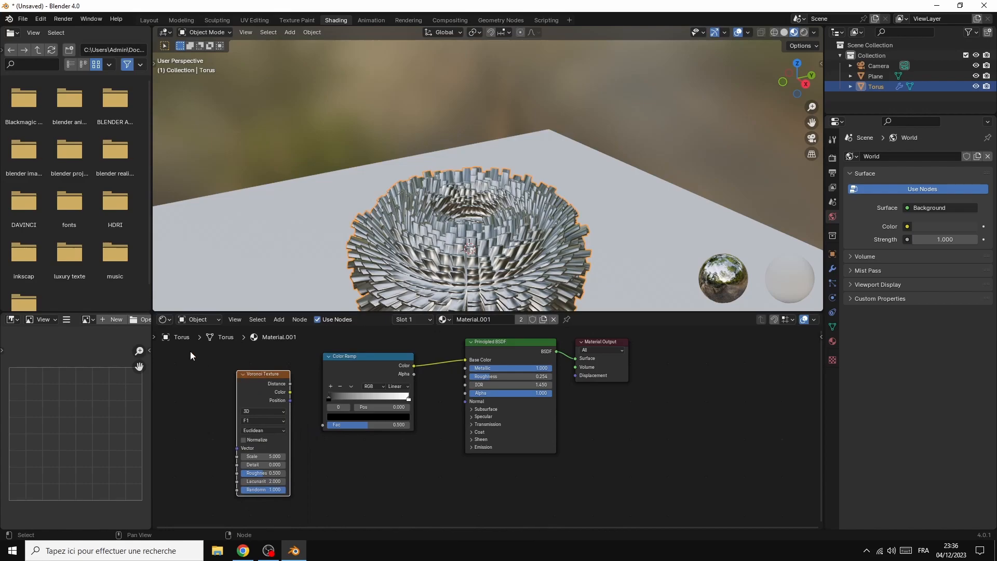
Step: Close the image editor and file browser areas to enlarge the shader editor and 3D viewport
right_click(78, 319)
click(67, 319)
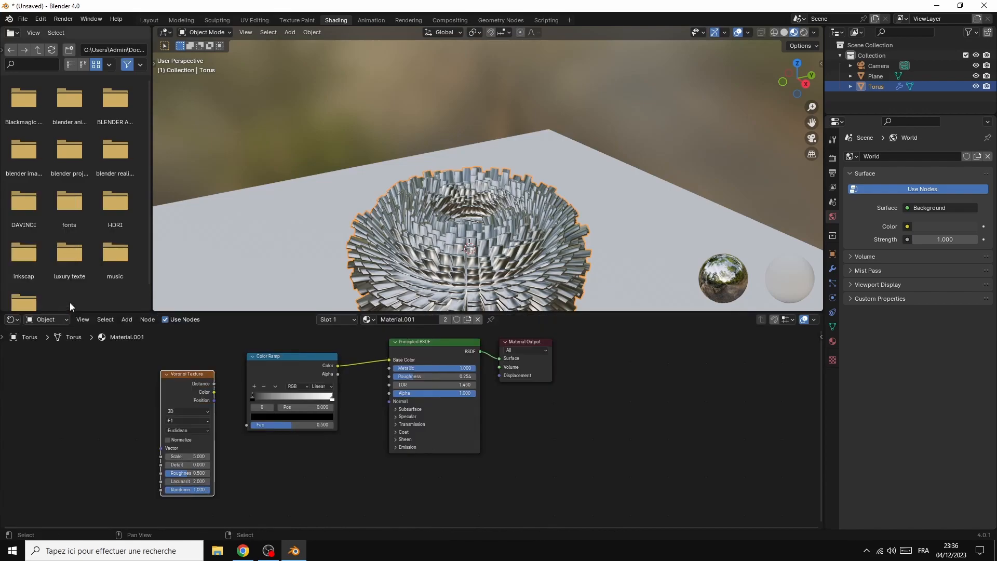
right_click(103, 33)
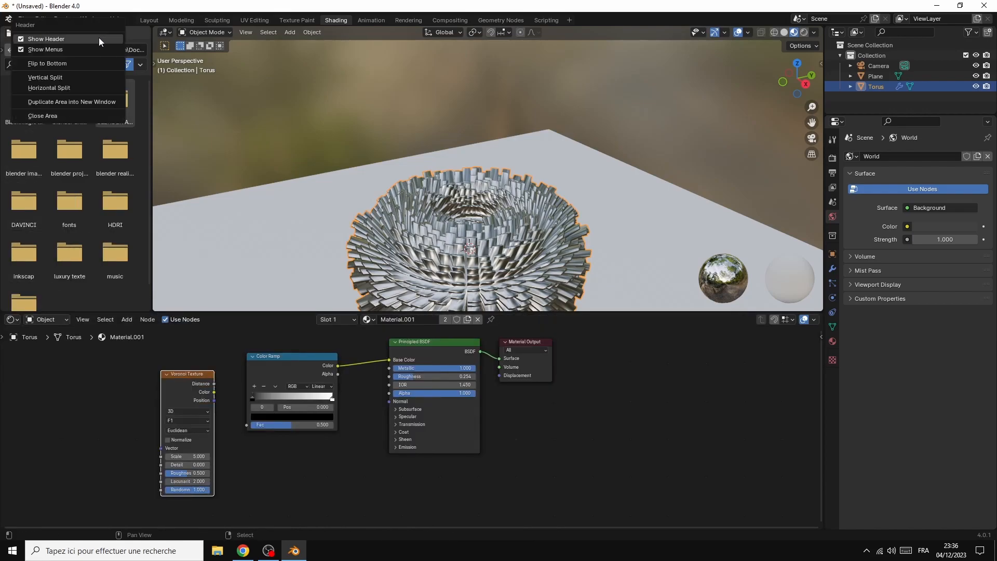
click(46, 115)
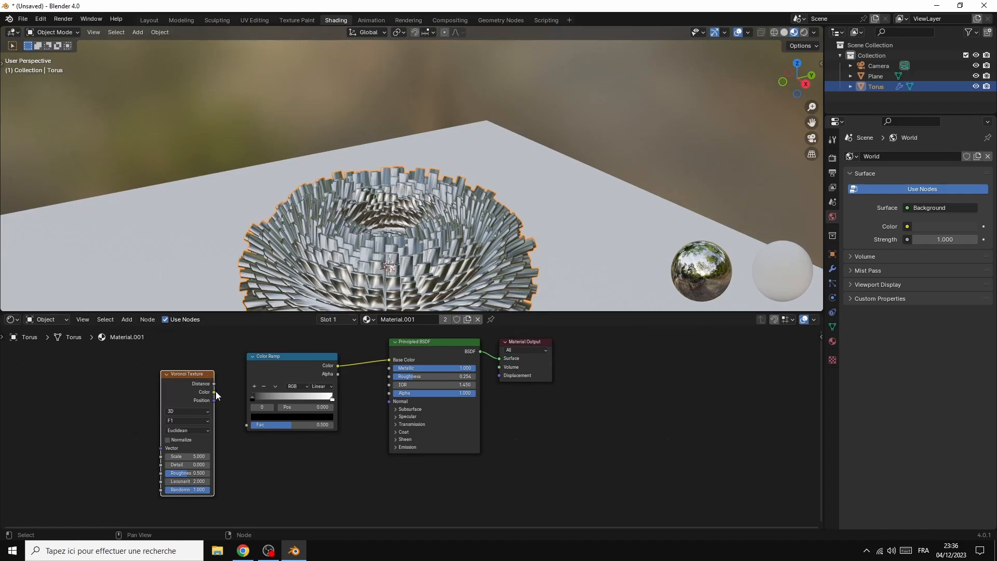
Step: Connect the Voronoi Texture's Color output to the Color Ramp's Fac input
drag(213, 392, 243, 426)
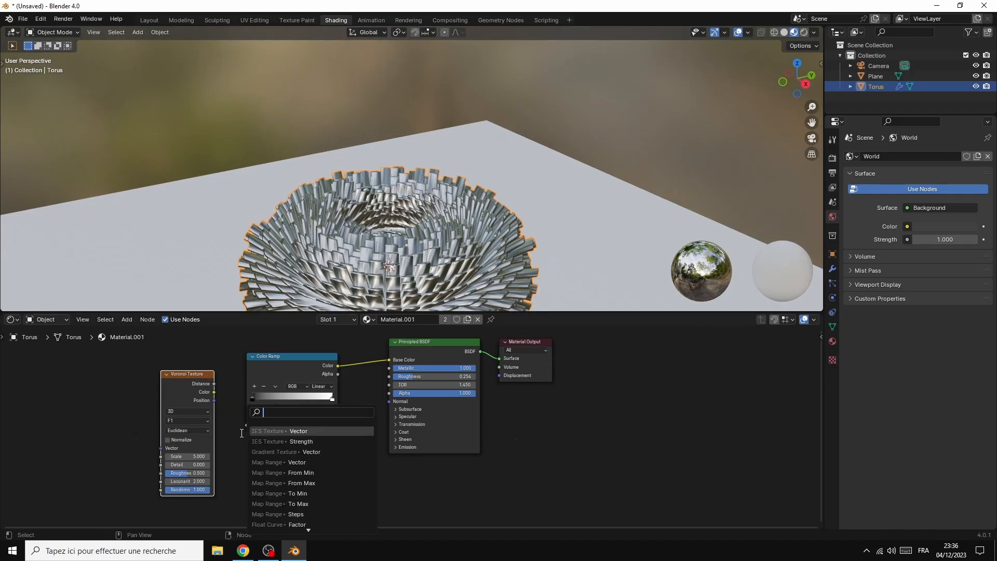
key(Escape)
drag(214, 392, 247, 426)
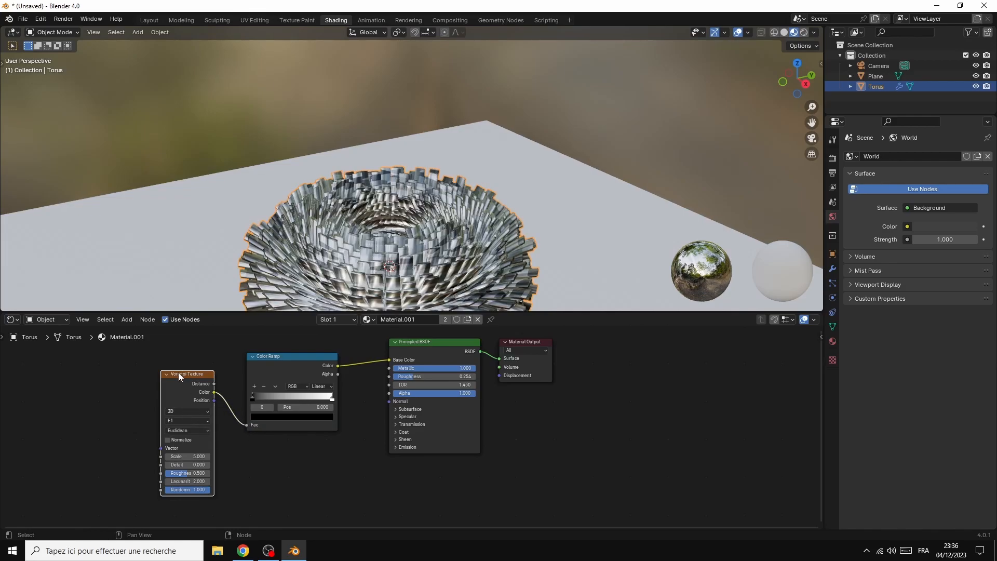
Step: Add Texture Coordinate and Mapping nodes feeding the Voronoi Texture's Vector input and place them in front of it
drag(180, 375, 186, 359)
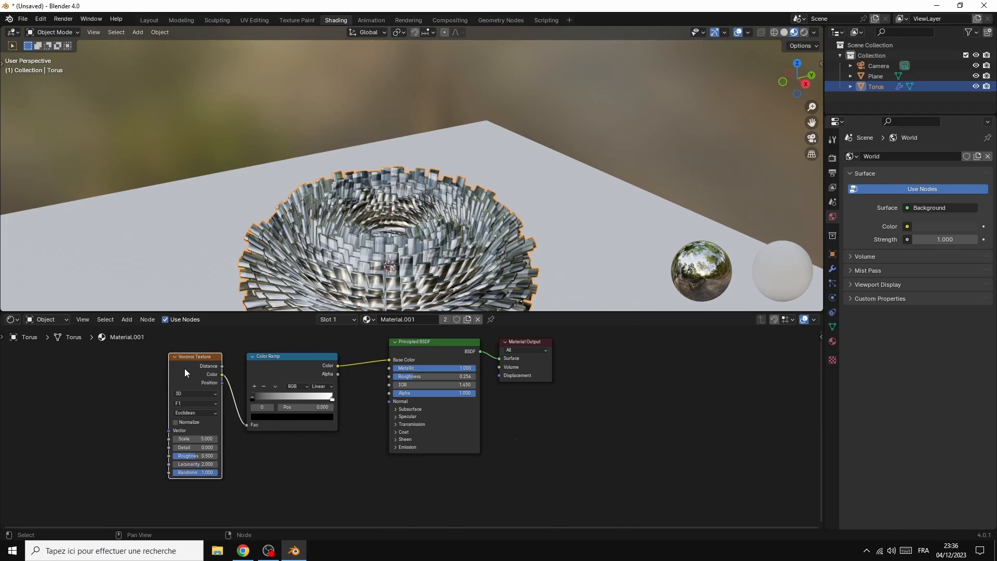
key(ctrl+t)
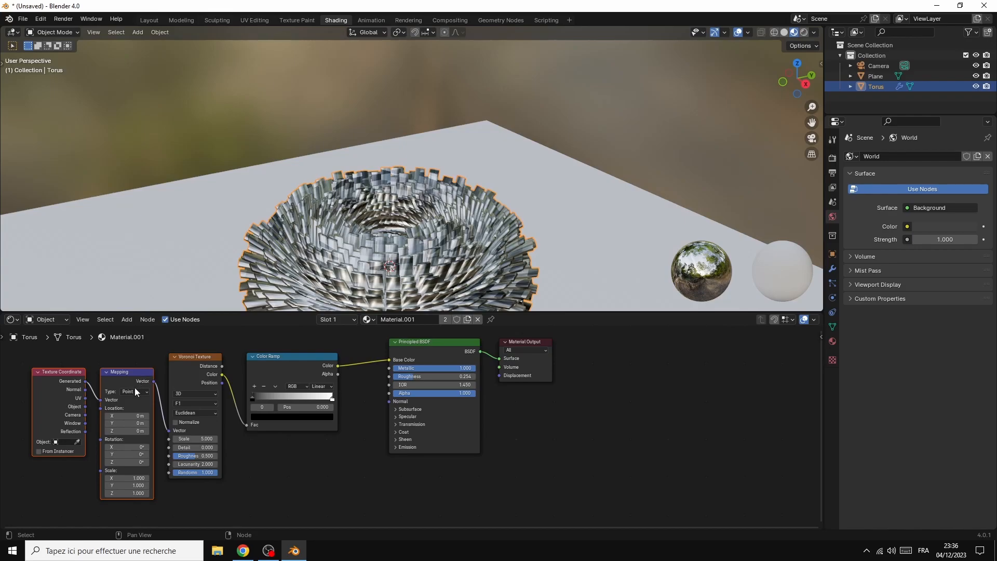
drag(119, 373, 111, 370)
click(54, 468)
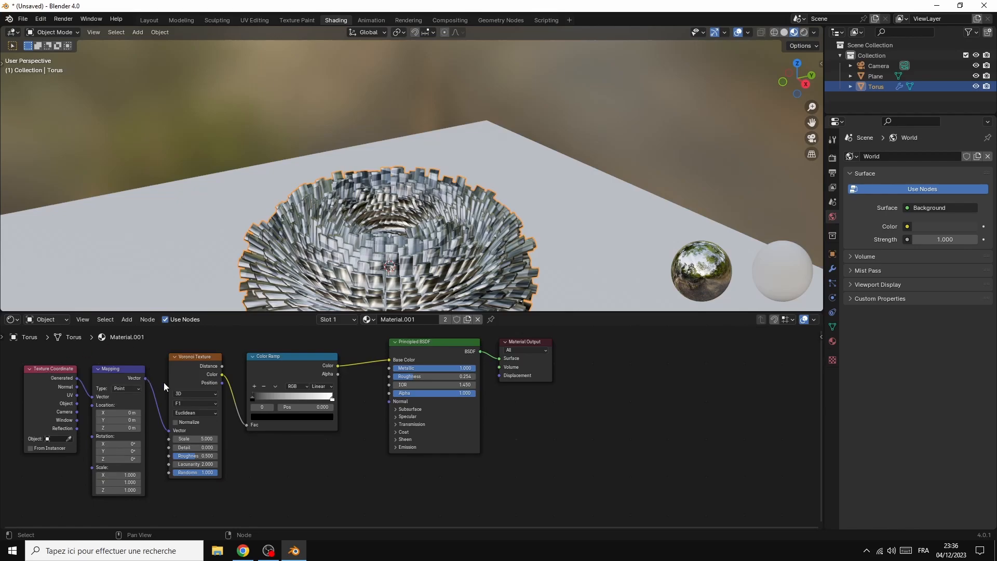
click(187, 367)
Step: Check whether the Node Wrangler add-on is enabled by filtering the add-on preferences with "no"
click(42, 19)
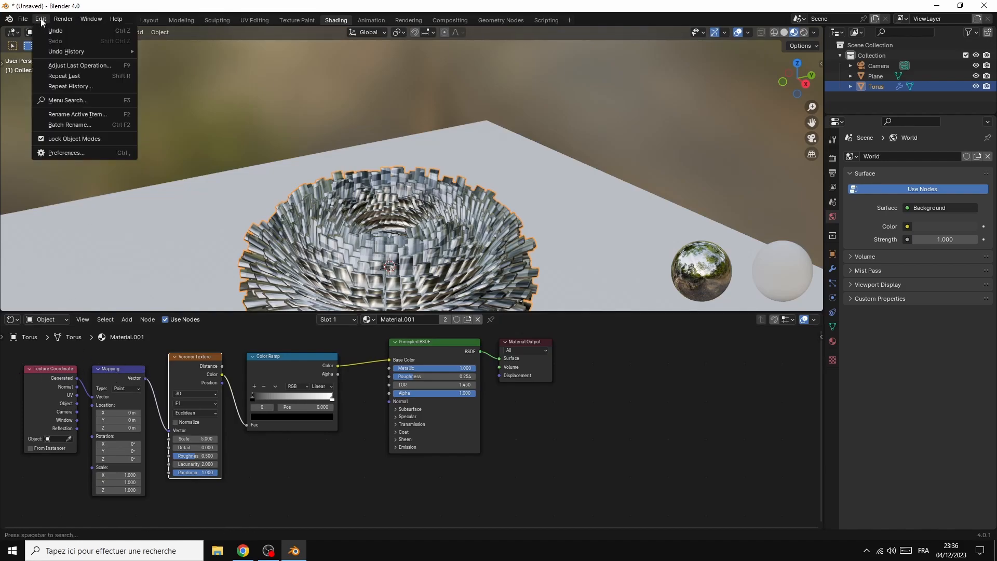
click(52, 151)
click(279, 37)
text(no)
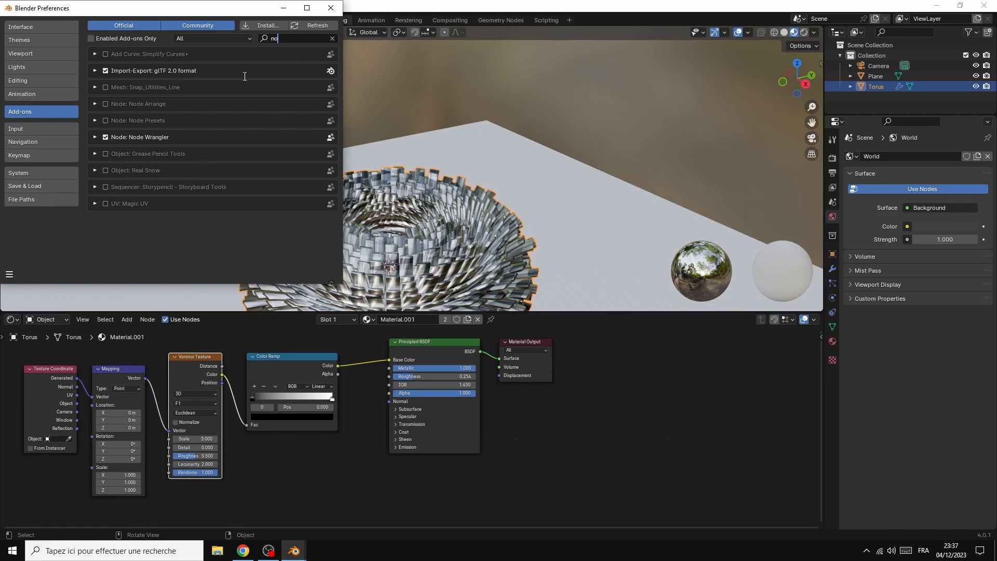
click(331, 8)
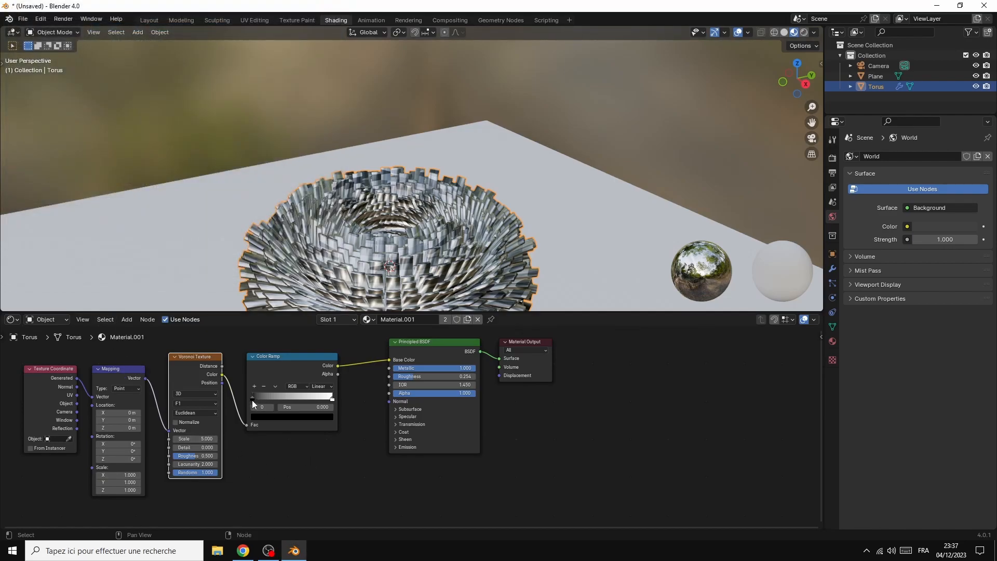
Step: Move the Color Ramp's first stop to position 0.114 and colour it light pink
drag(252, 397, 263, 398)
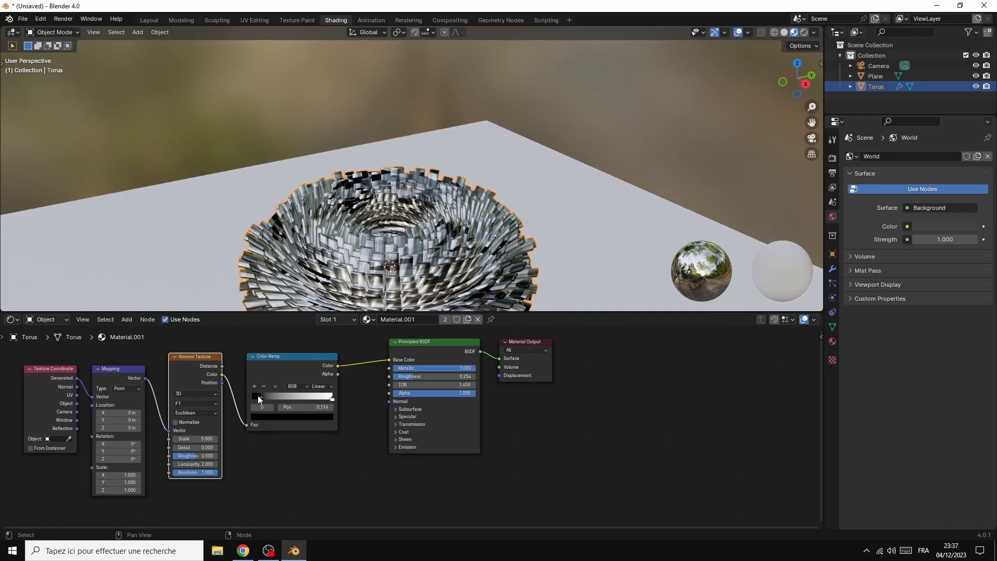
click(266, 416)
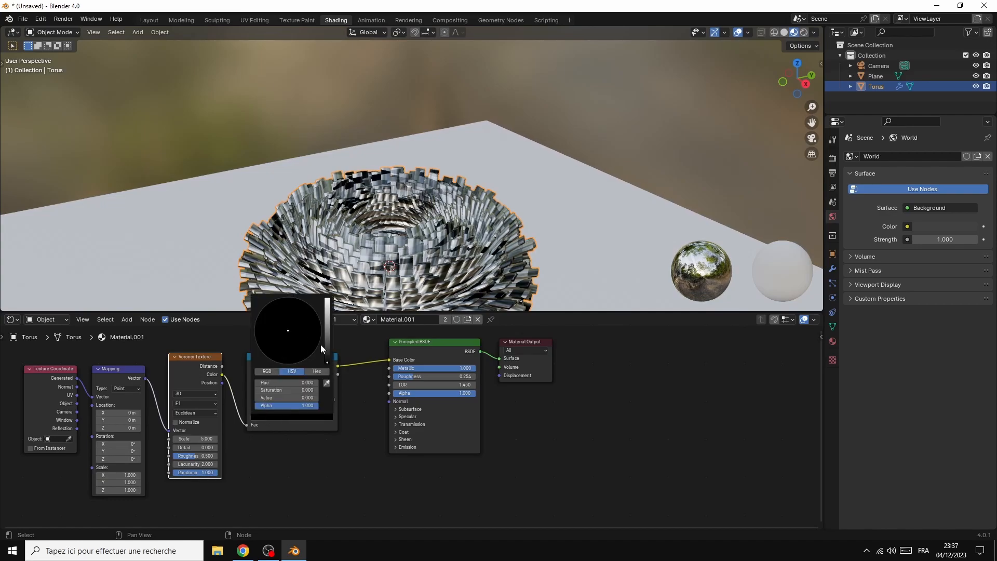
drag(328, 365, 327, 299)
drag(293, 331, 296, 336)
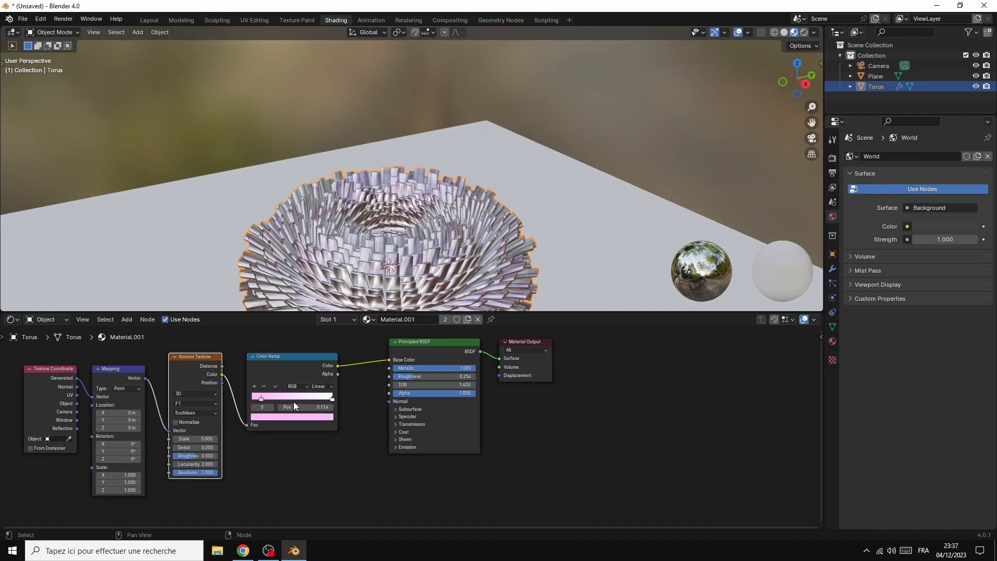
Step: Add a middle stop to the Color Ramp at position 0.502 and colour it light blue
click(255, 386)
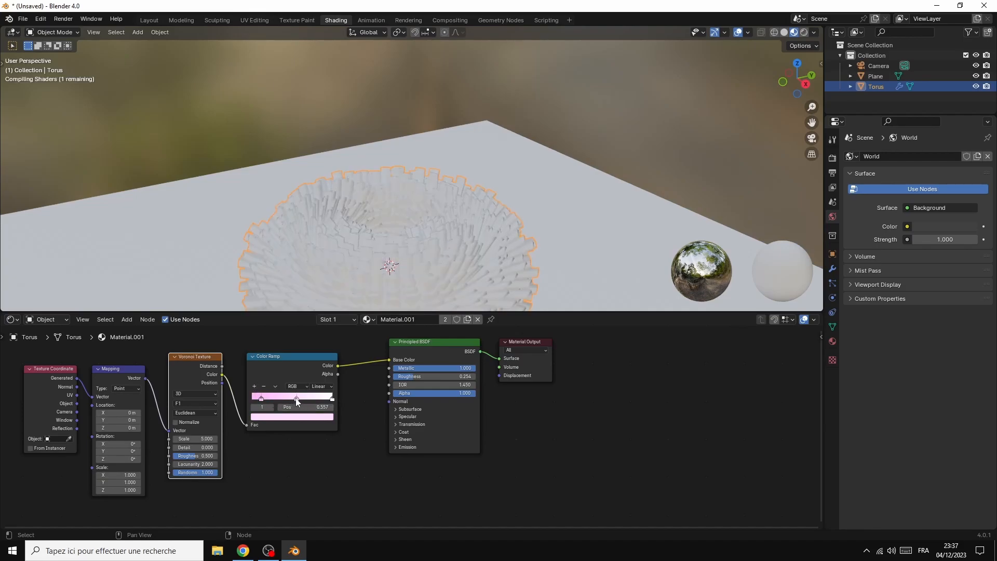
drag(296, 398, 292, 397)
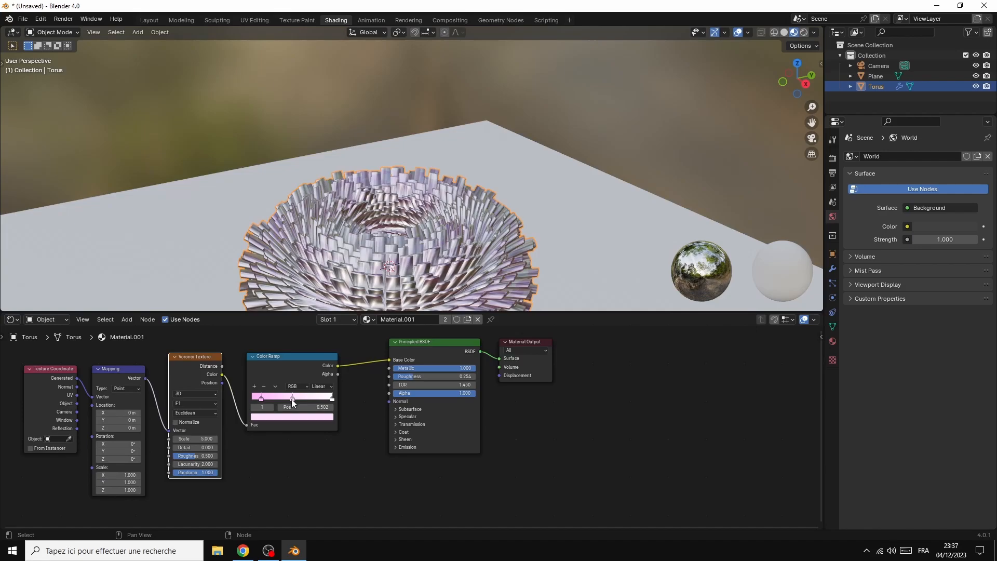
click(291, 418)
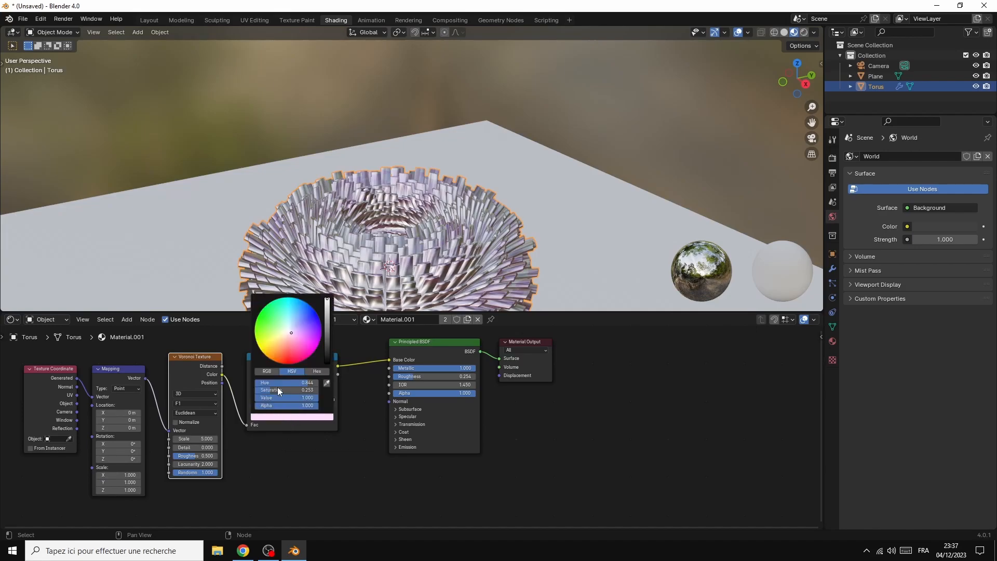
drag(291, 333, 293, 329)
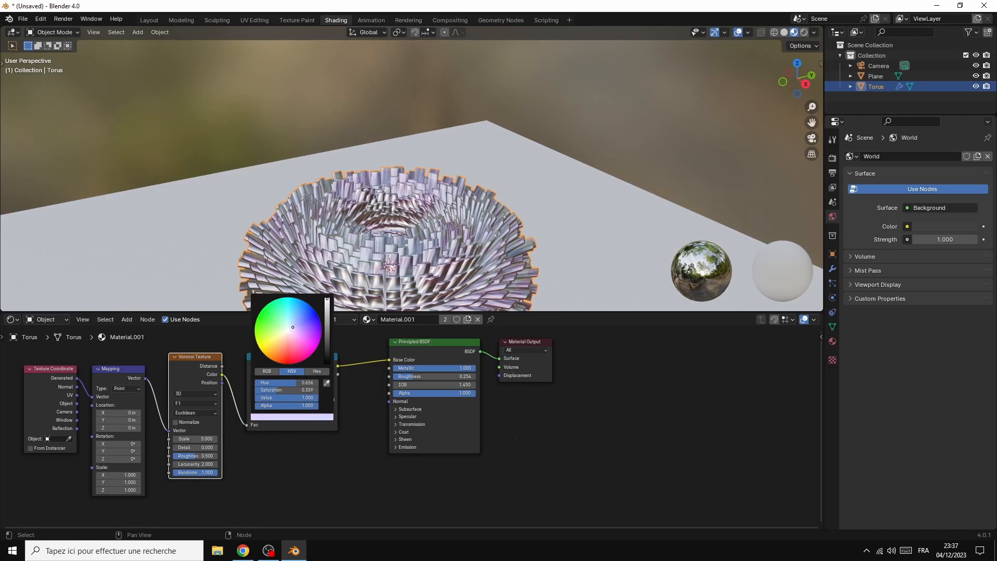
drag(293, 326, 294, 325)
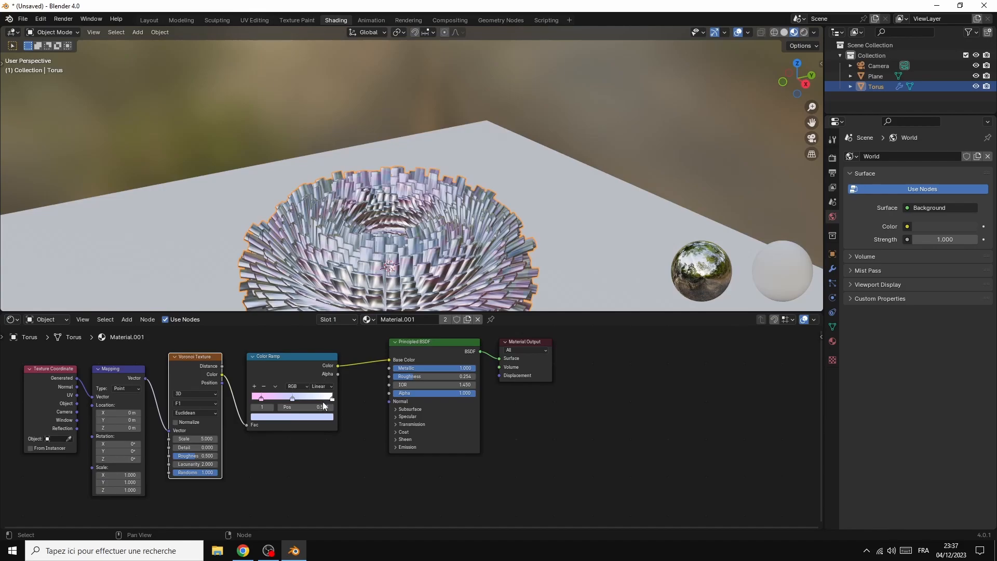
Step: Colour the Color Ramp's last stop pale pink at position 0.864 and set the Principled BSDF roughness to 0.218
click(333, 398)
click(311, 419)
drag(285, 332, 288, 333)
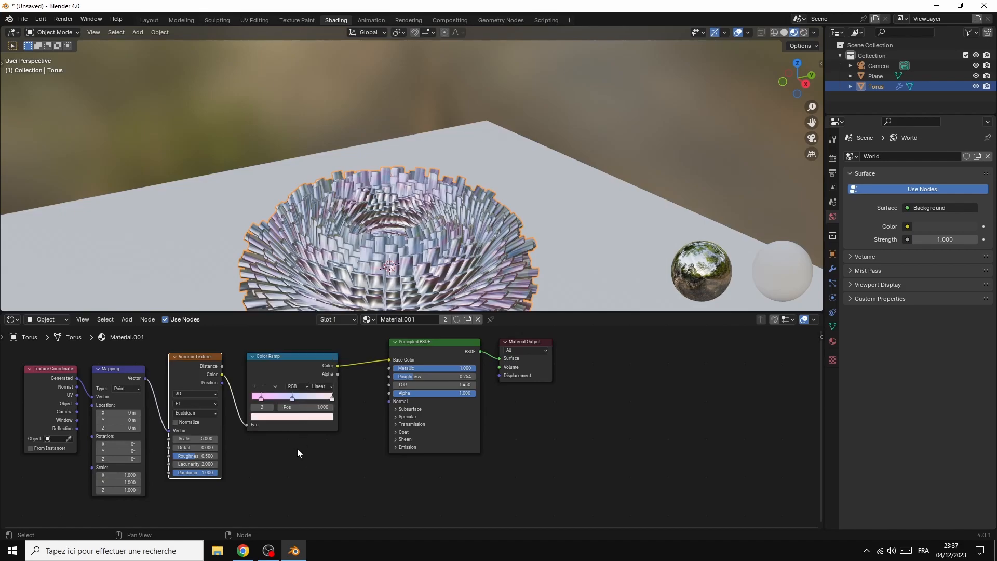
drag(292, 397, 321, 400)
mouse_move(410, 375)
mouse_down()
mouse_move(401, 375)
mouse_move(410, 375)
mouse_up()
Step: Switch the viewport to rendered shading and light the world with a Sky Texture at -0.2° sun elevation and 0.900 strength
click(804, 33)
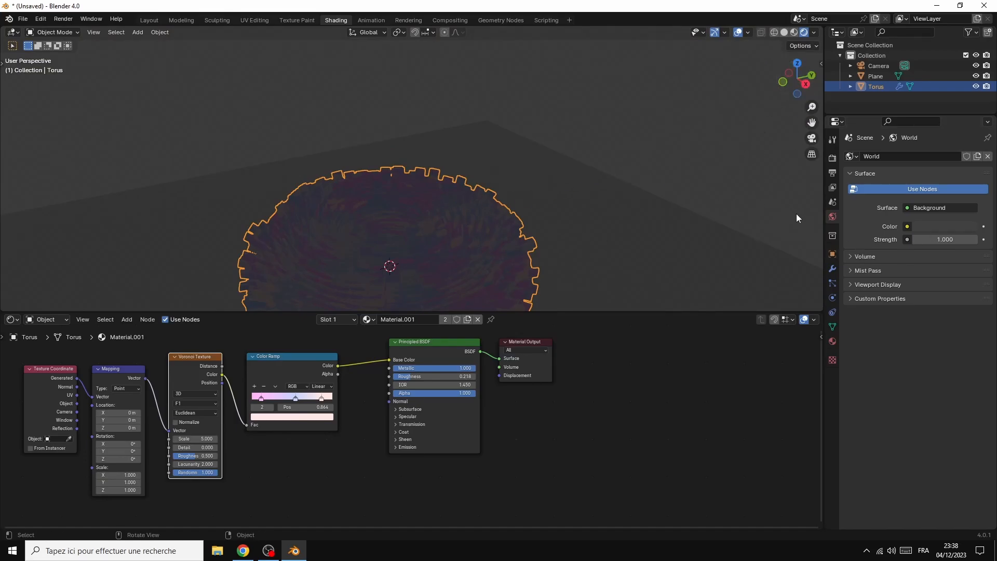
click(908, 227)
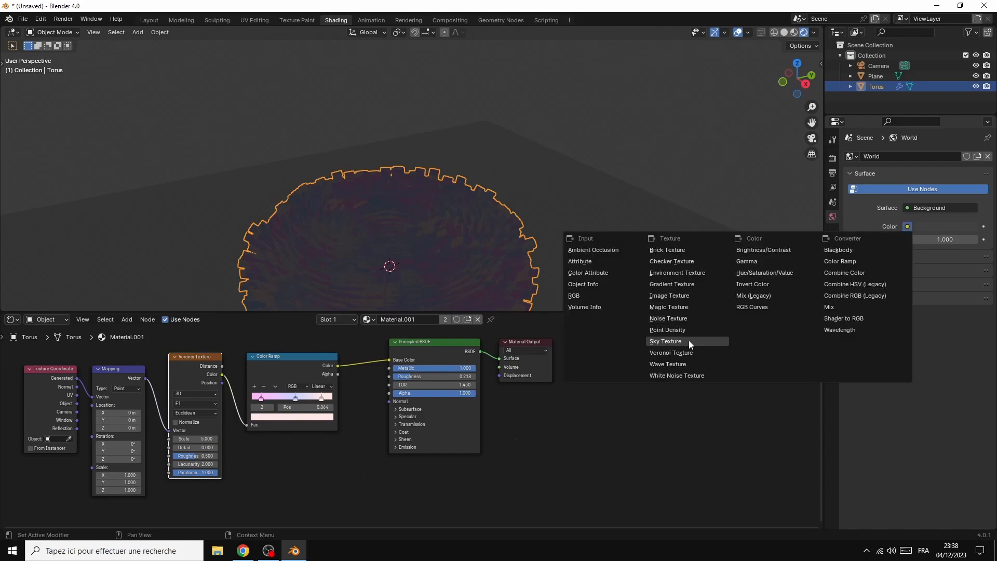
click(675, 341)
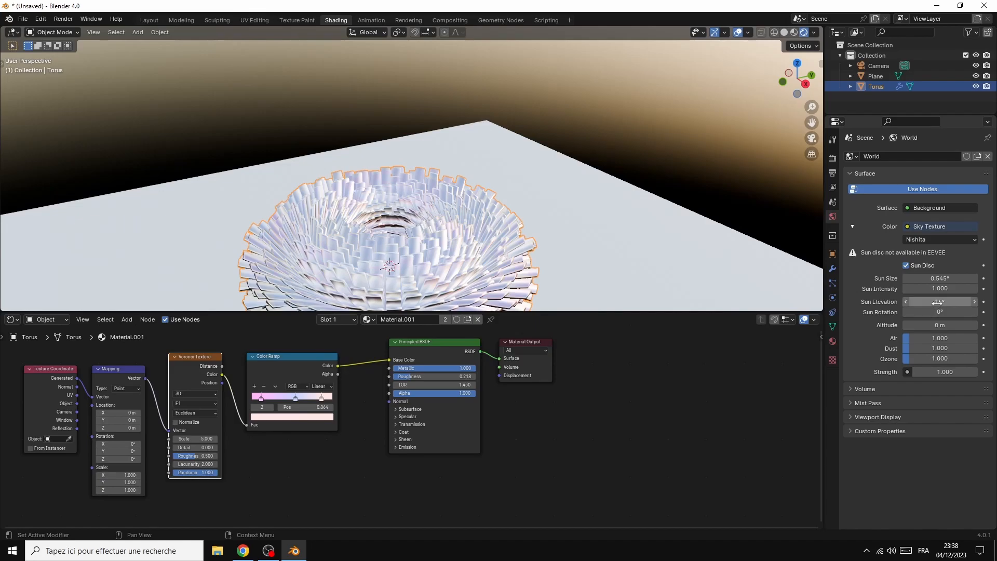
mouse_move(937, 302)
mouse_down()
mouse_move(966, 302)
mouse_move(929, 302)
mouse_move(943, 302)
mouse_up()
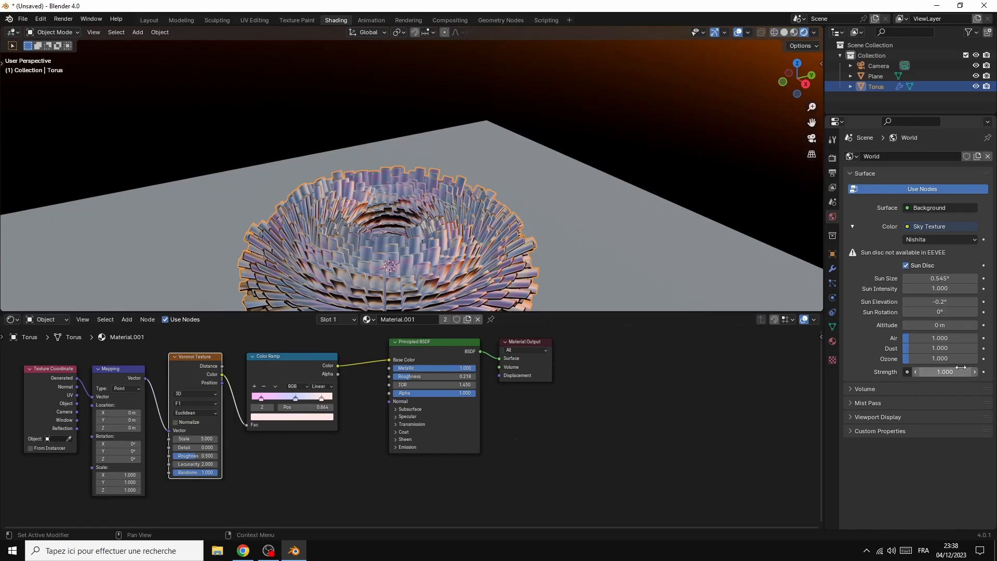
drag(953, 371, 948, 372)
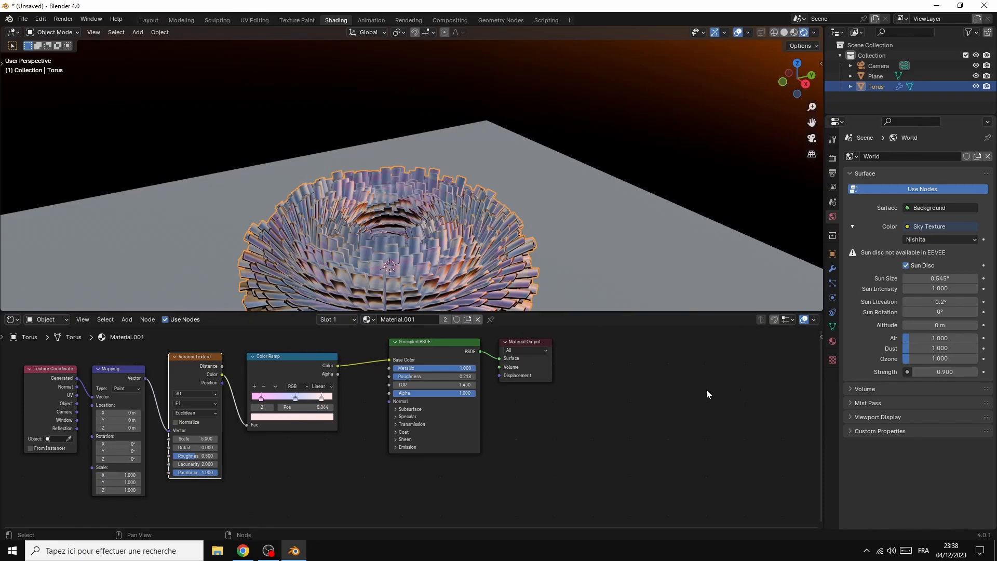
Step: Set the Voronoi Texture's scale to 0.300, detail to 11.400 and roughness to 0.508
drag(195, 456, 175, 438)
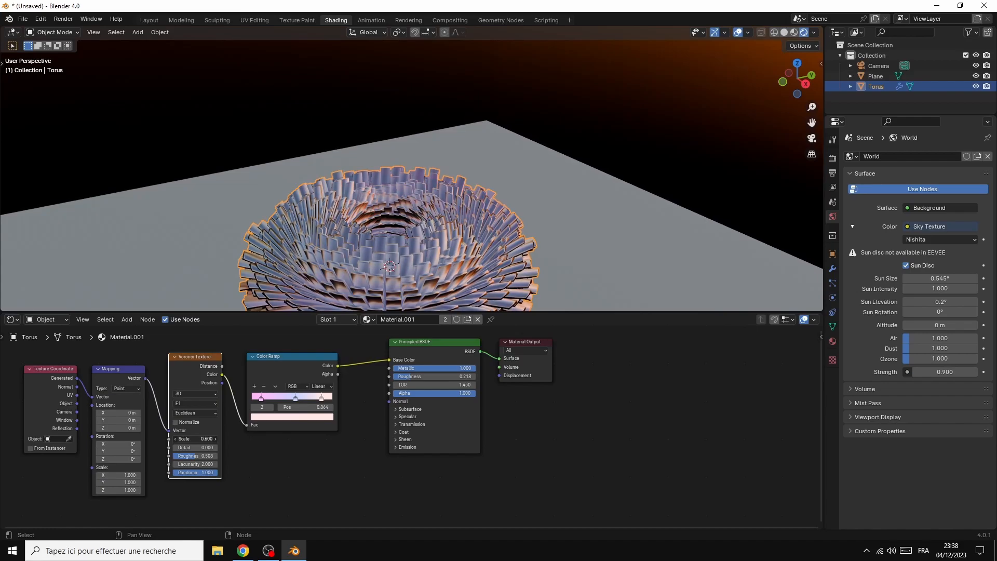
drag(191, 447, 200, 447)
mouse_move(195, 447)
mouse_down()
mouse_move(184, 447)
mouse_move(216, 447)
mouse_up()
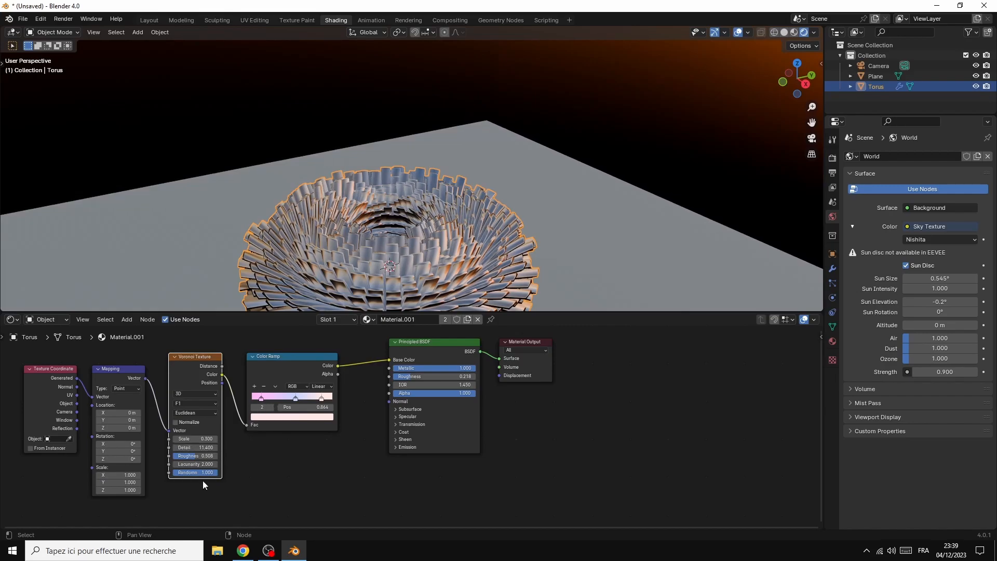
click(441, 431)
click(547, 433)
click(395, 431)
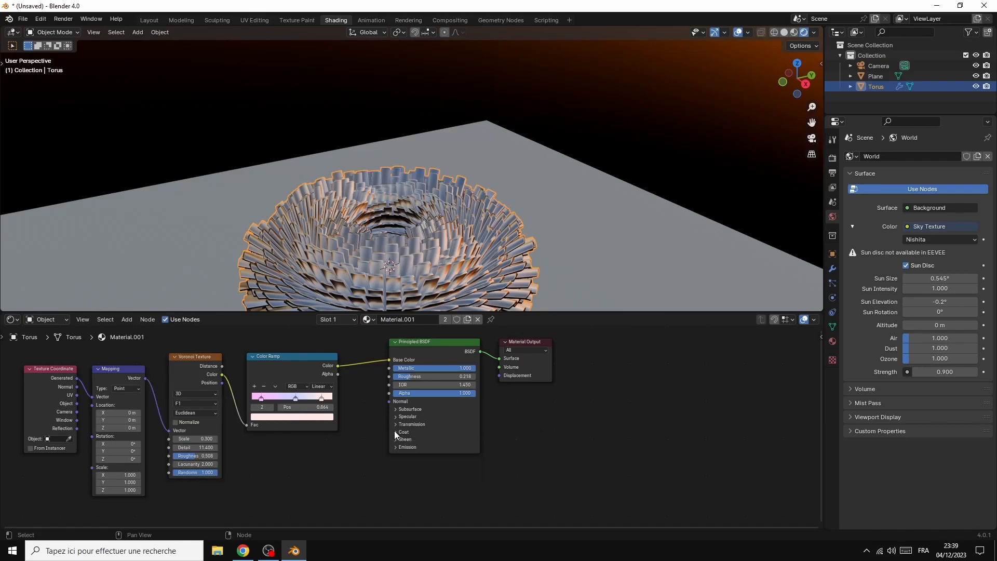
Step: Add a Bump node that takes the Voronoi Texture's Color as Height and feeds the Principled BSDF's Normal input
click(127, 320)
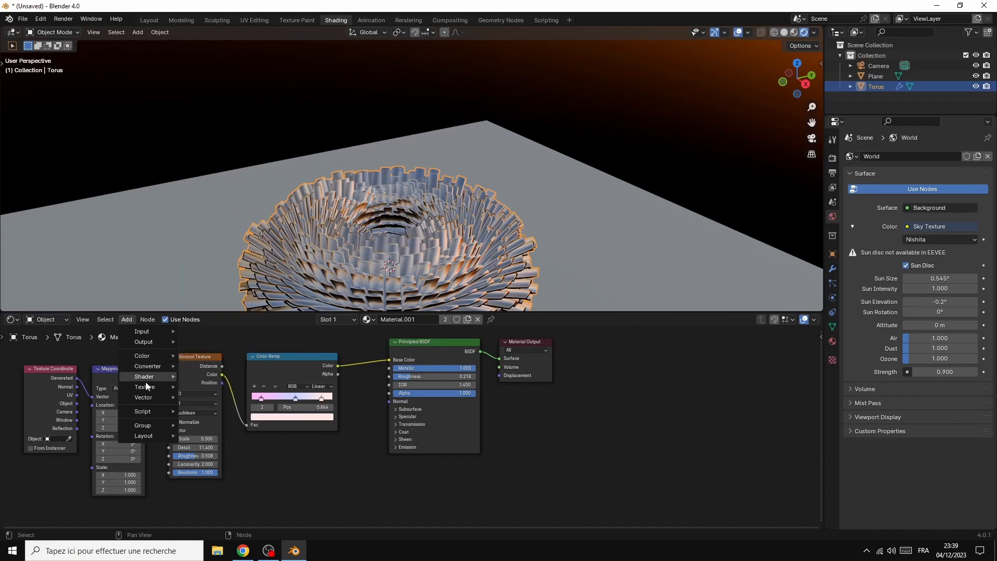
mouse_move(140, 399)
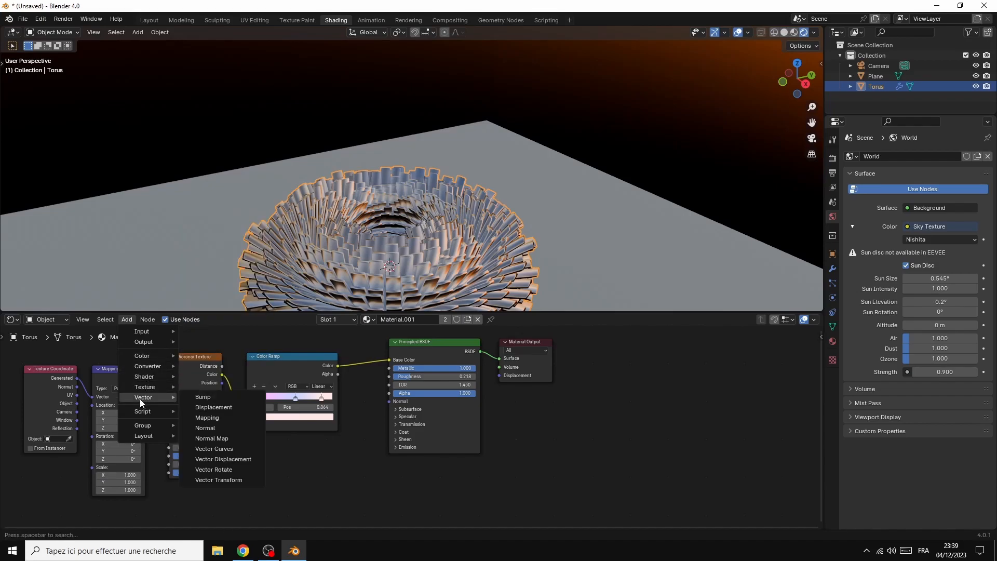
click(217, 398)
click(266, 441)
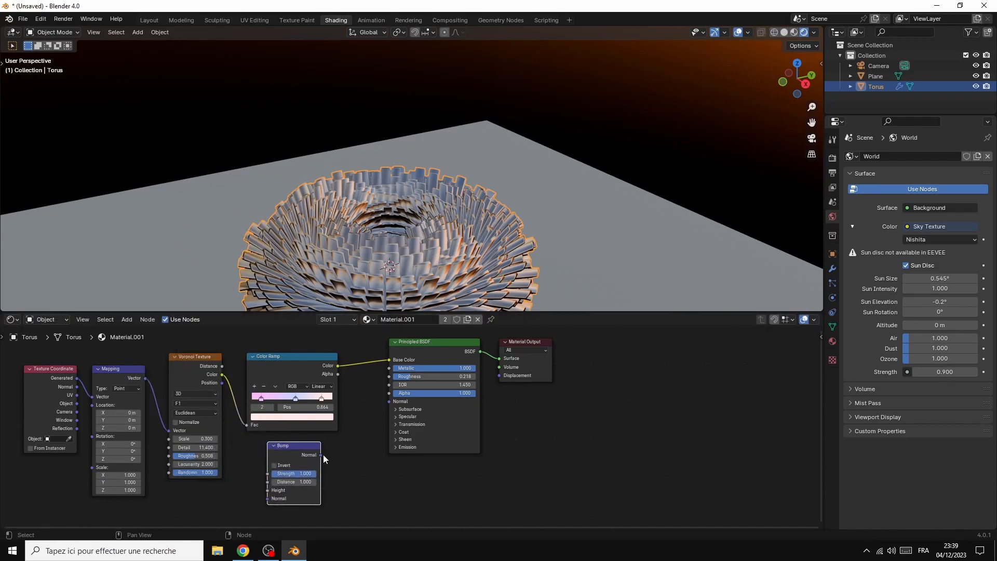
drag(322, 454, 390, 402)
drag(222, 375, 267, 491)
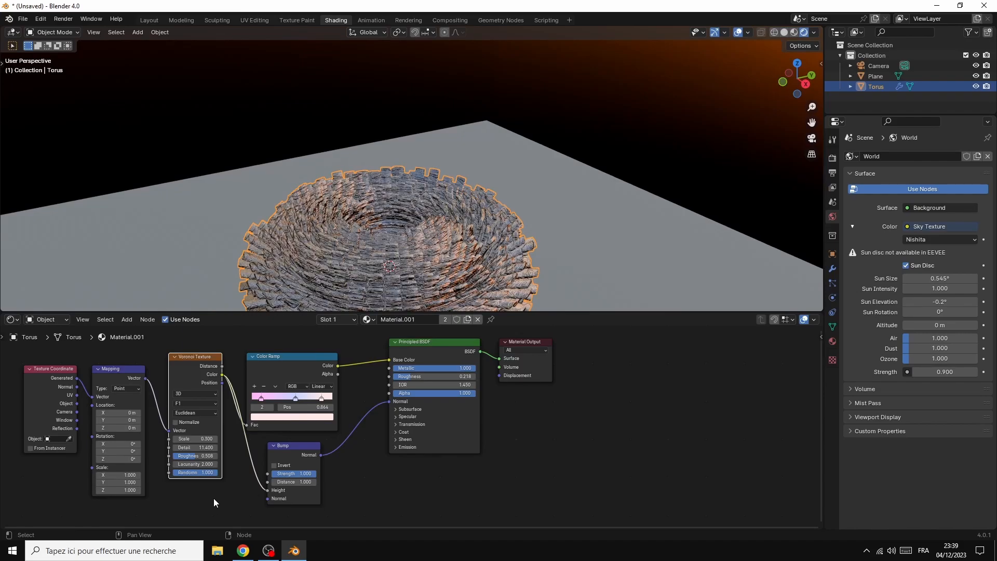
Step: Set the Voronoi Texture's detail to 0.000, roughness to 0.400, randomness to 0.475 and scale to 2.400
drag(197, 447, 157, 447)
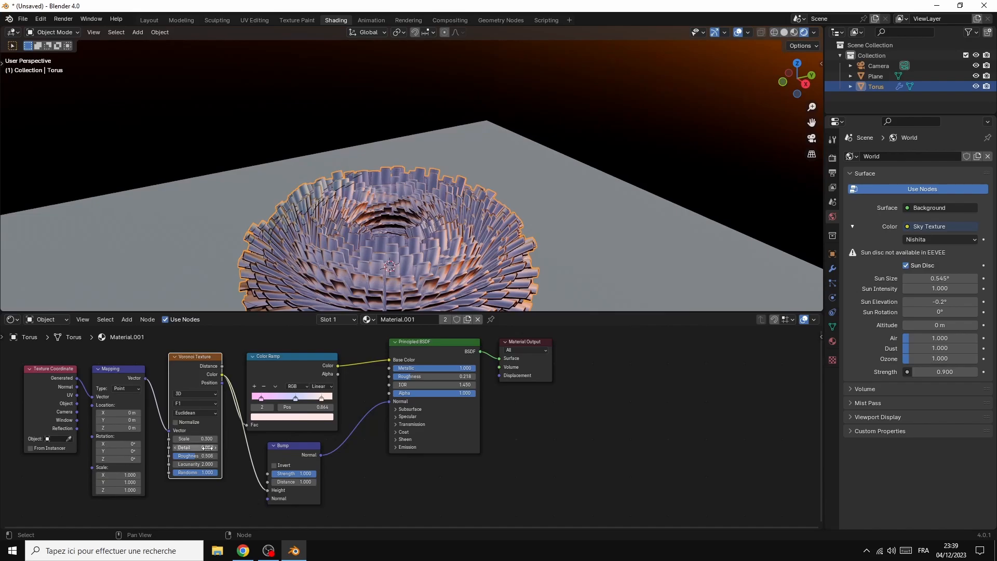
mouse_move(193, 457)
mouse_down()
mouse_move(200, 472)
mouse_move(179, 473)
mouse_up()
mouse_move(196, 438)
mouse_down()
mouse_move(227, 438)
mouse_move(210, 437)
mouse_up()
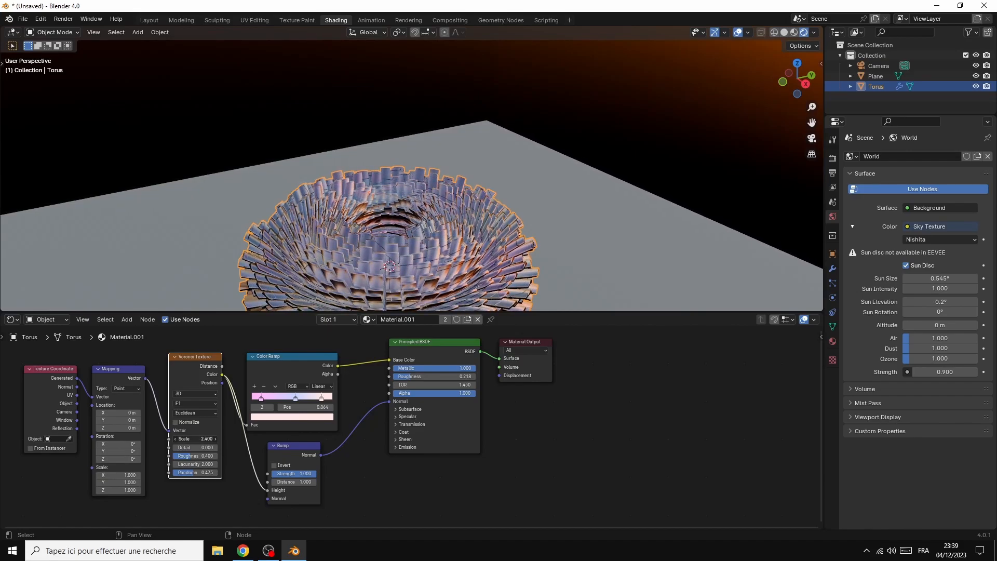
Step: Change the Voronoi Texture's distance metric to Chebychev, with roughness 0.233, detail 0.100 and randomness 0.158
click(188, 412)
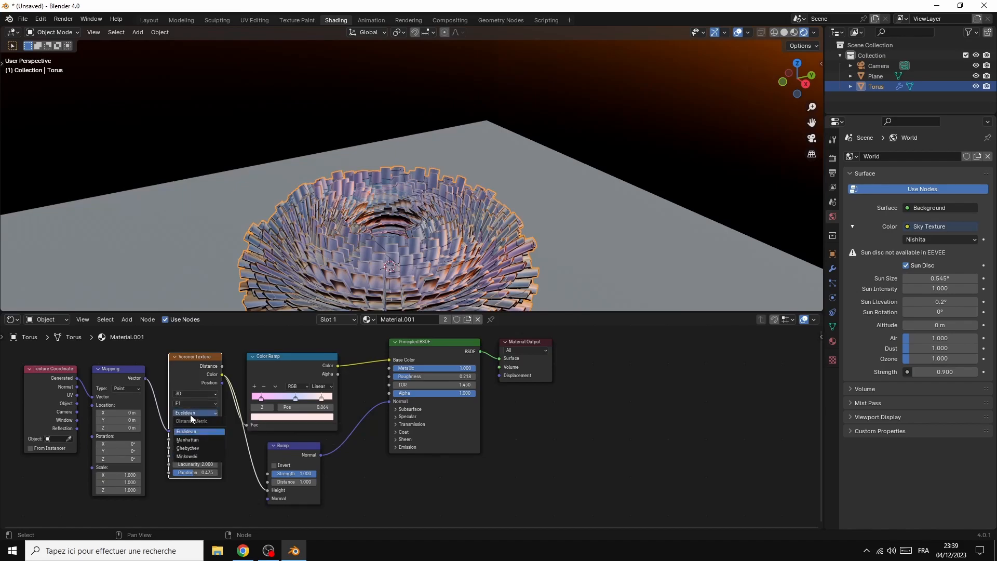
click(201, 448)
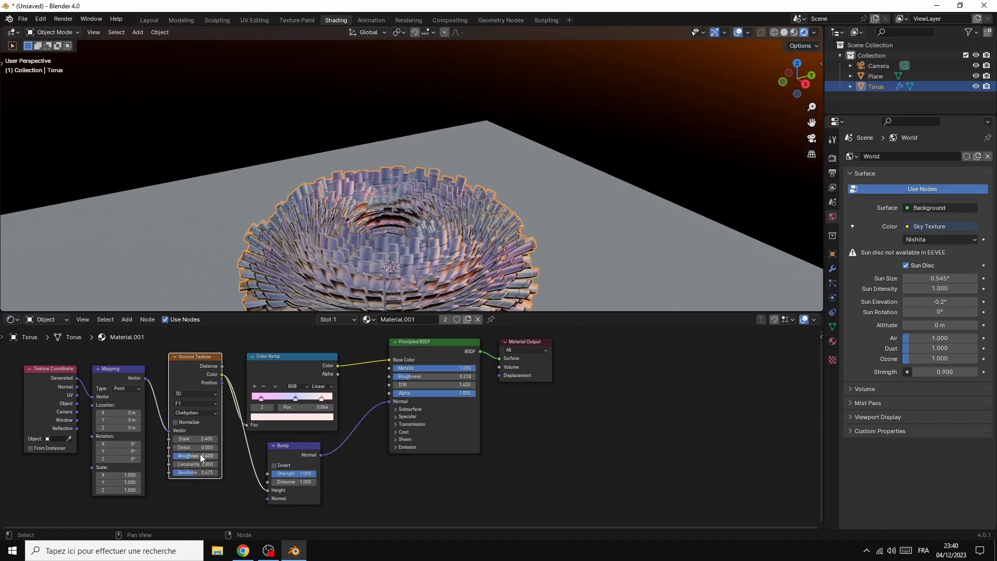
drag(191, 455, 184, 455)
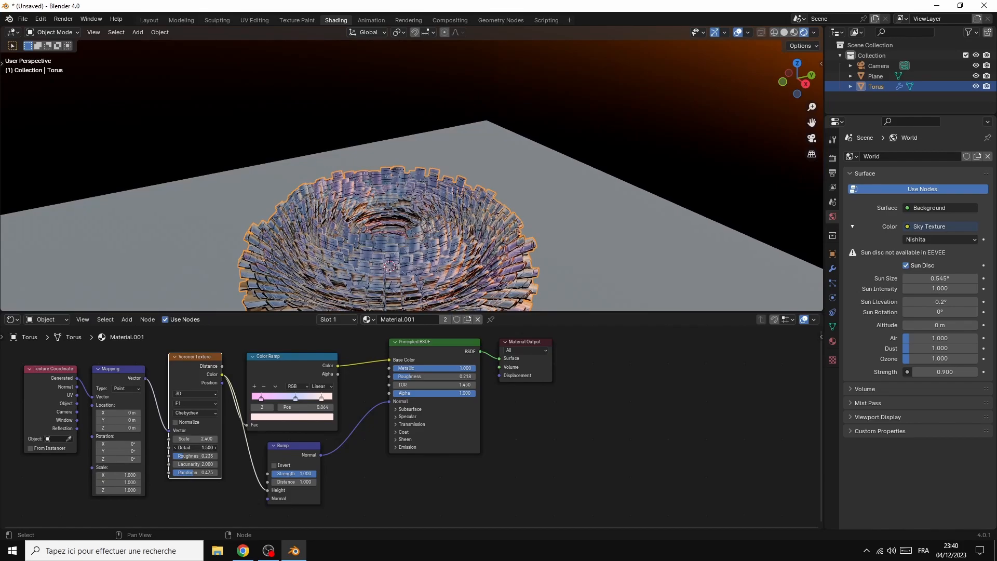
drag(195, 447, 200, 447)
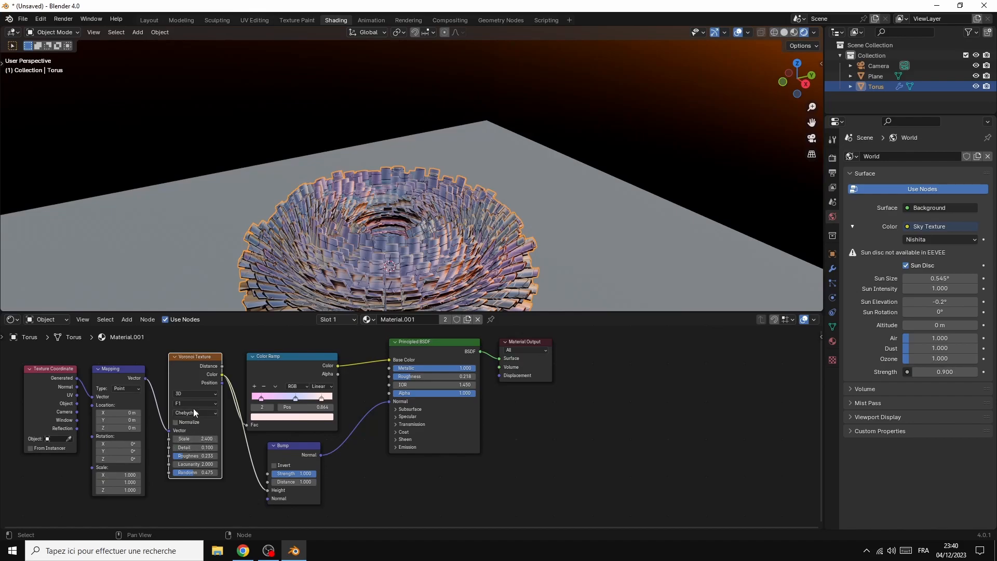
drag(185, 472, 180, 472)
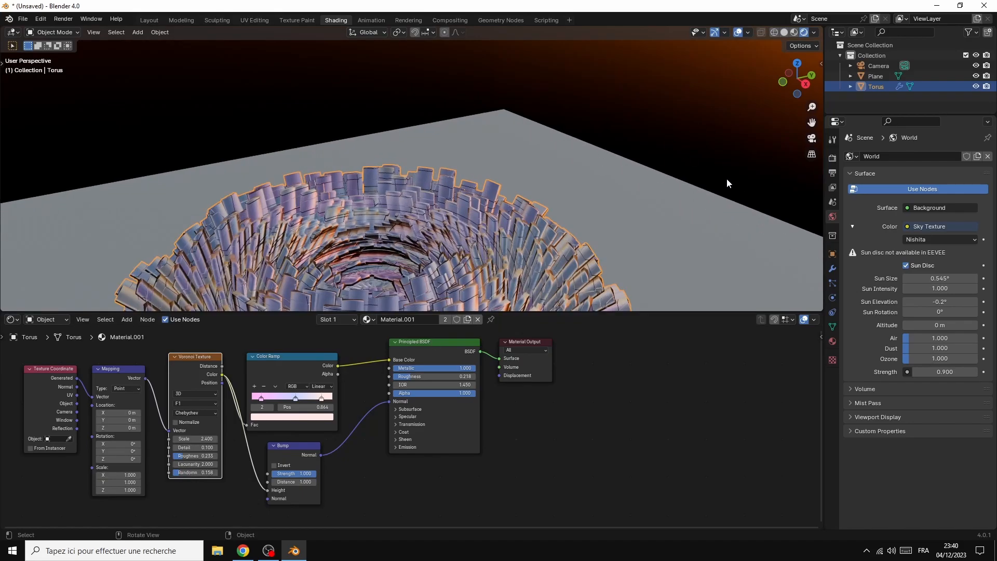
scroll(727, 177, down, 5)
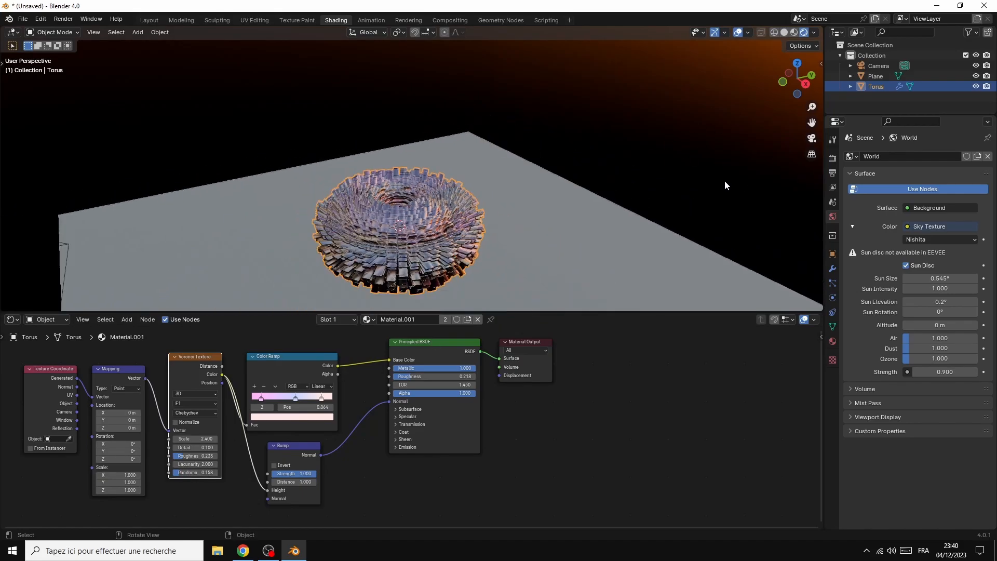
Step: Give the floor plane a new material with a white base color, metallic 1.000 and roughness 0.218
click(536, 219)
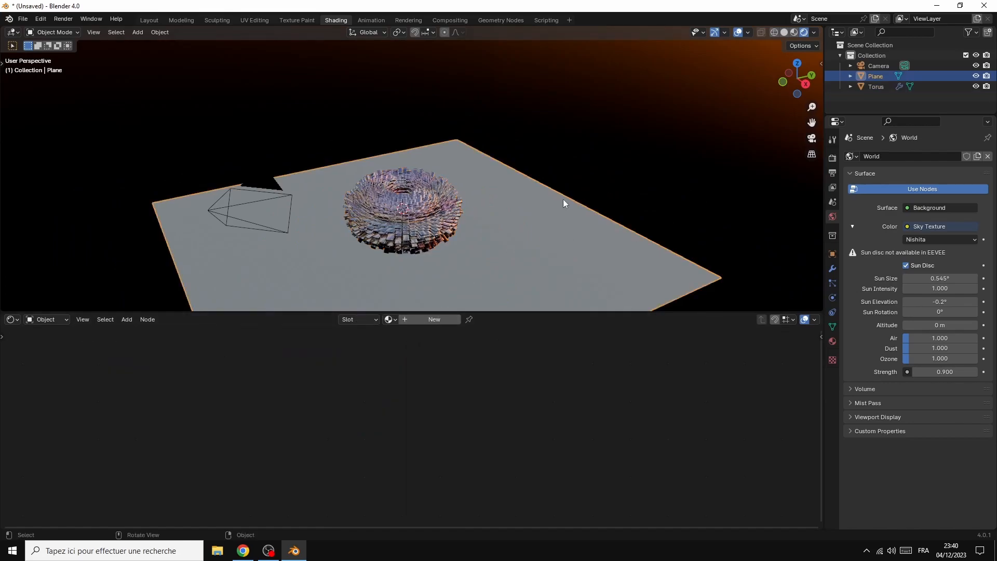
click(434, 320)
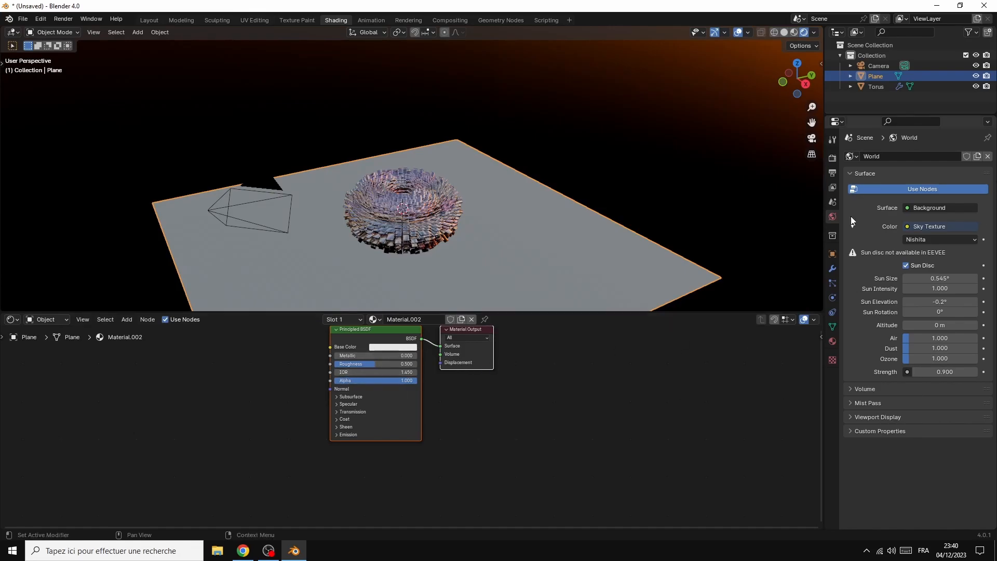
mouse_move(363, 355)
mouse_down()
mouse_move(415, 355)
mouse_move(354, 366)
mouse_up()
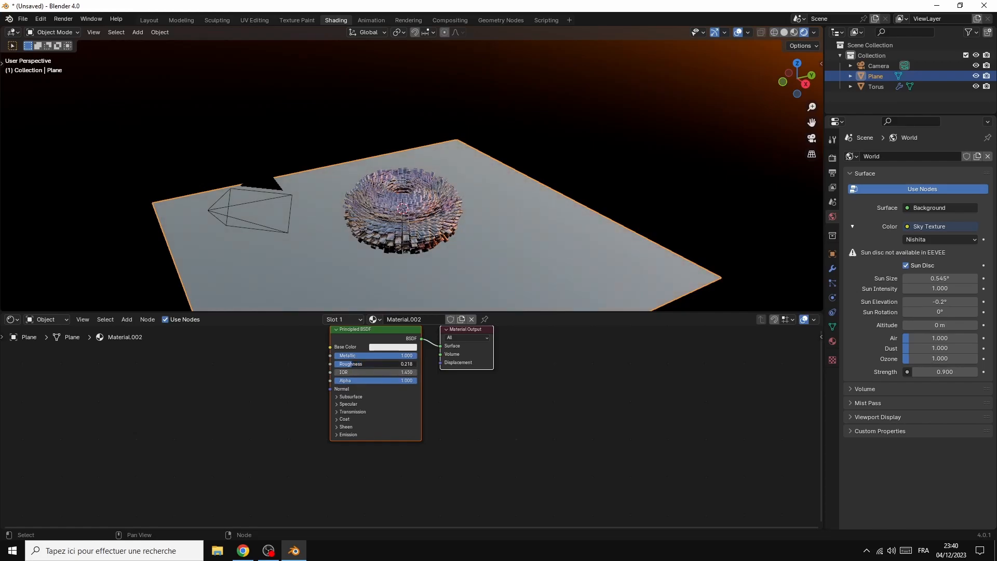
click(391, 347)
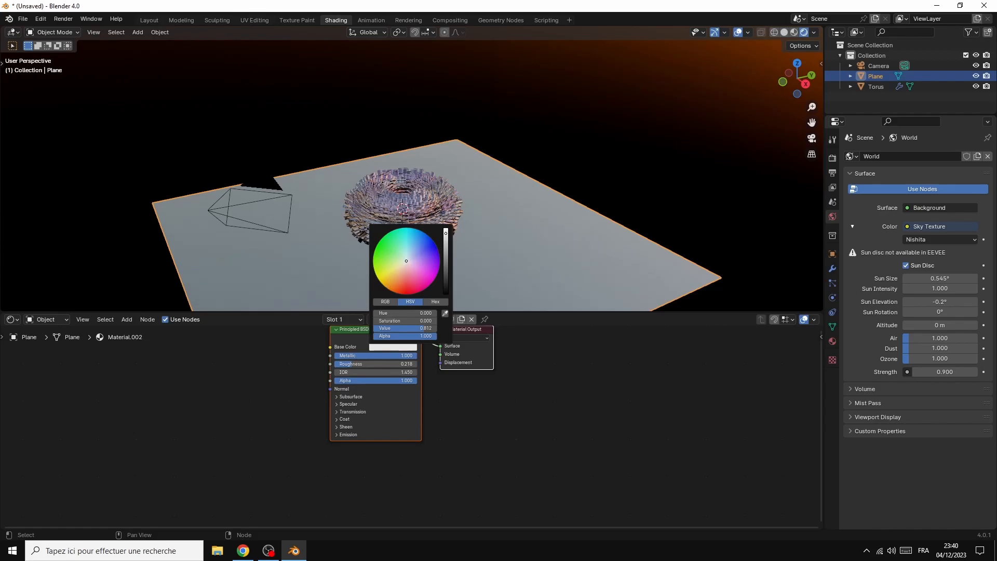
click(241, 407)
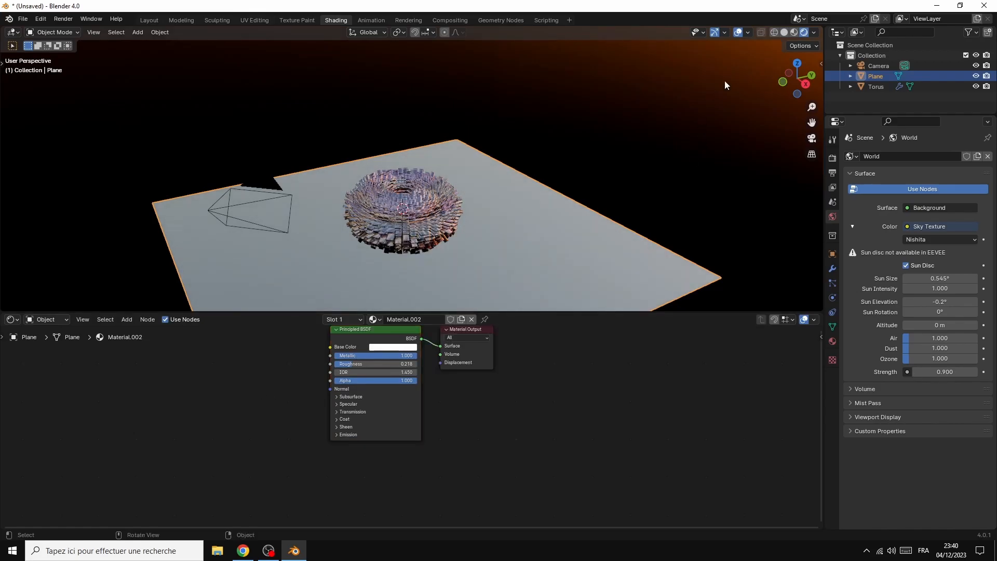
Step: Enable Ambient Occlusion, Bloom and Screen Space Reflections in the EEVEE render settings
click(833, 158)
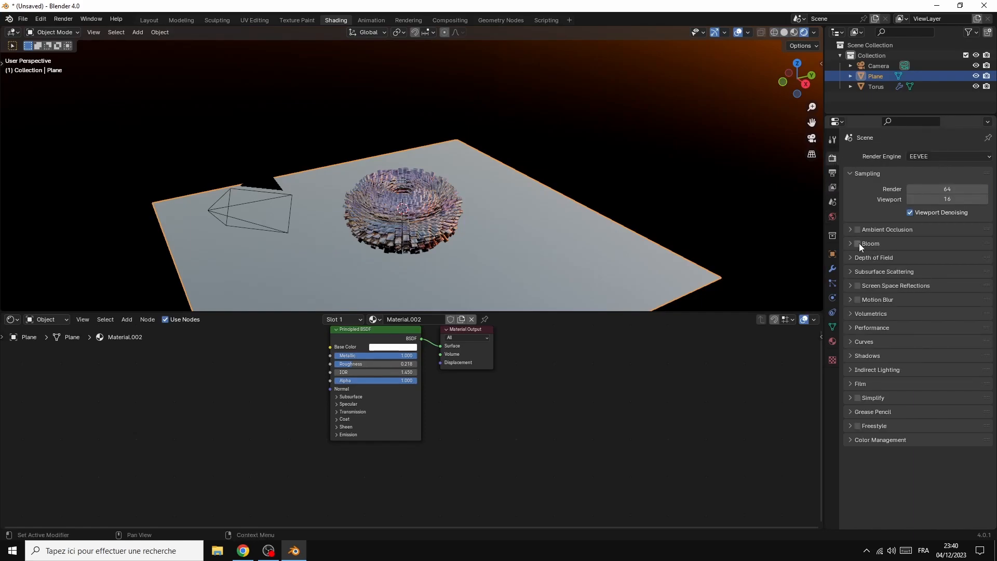
click(859, 229)
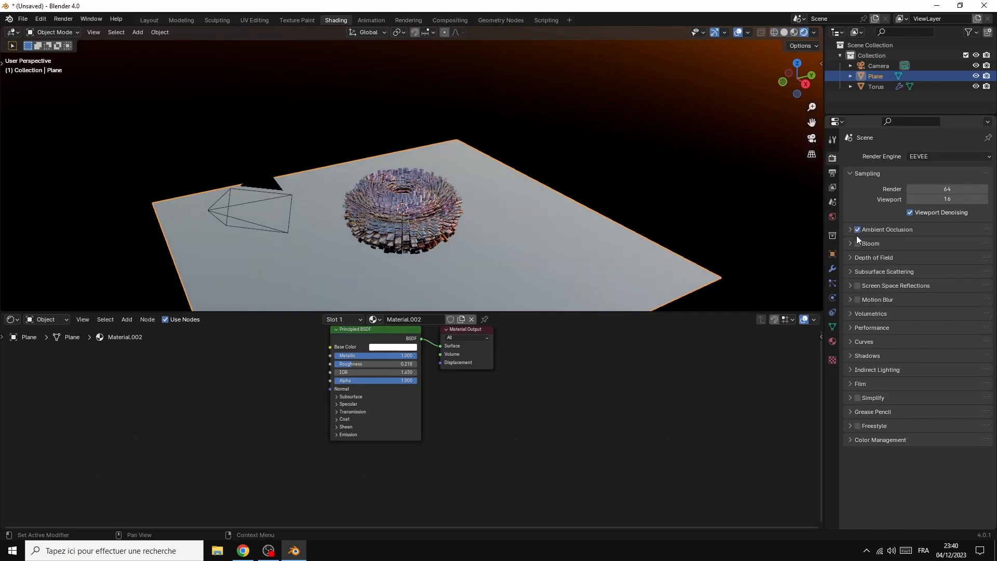
click(858, 285)
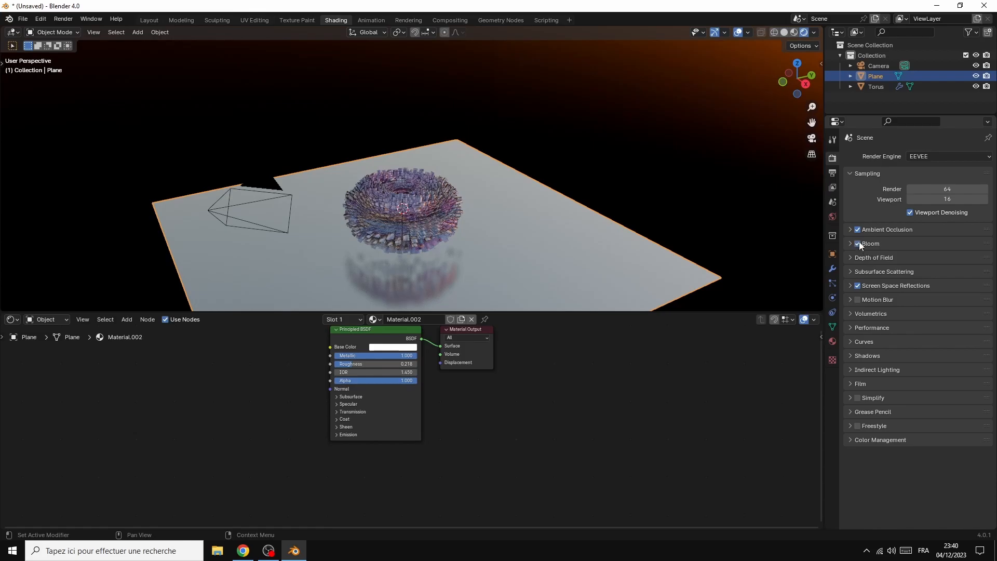
Step: Try the High Contrast look in the color management settings, and settle on Medium Low Contrast
scroll(640, 161, up, 1)
scroll(639, 161, up, 2)
scroll(640, 161, down, 2)
scroll(645, 152, up, 1)
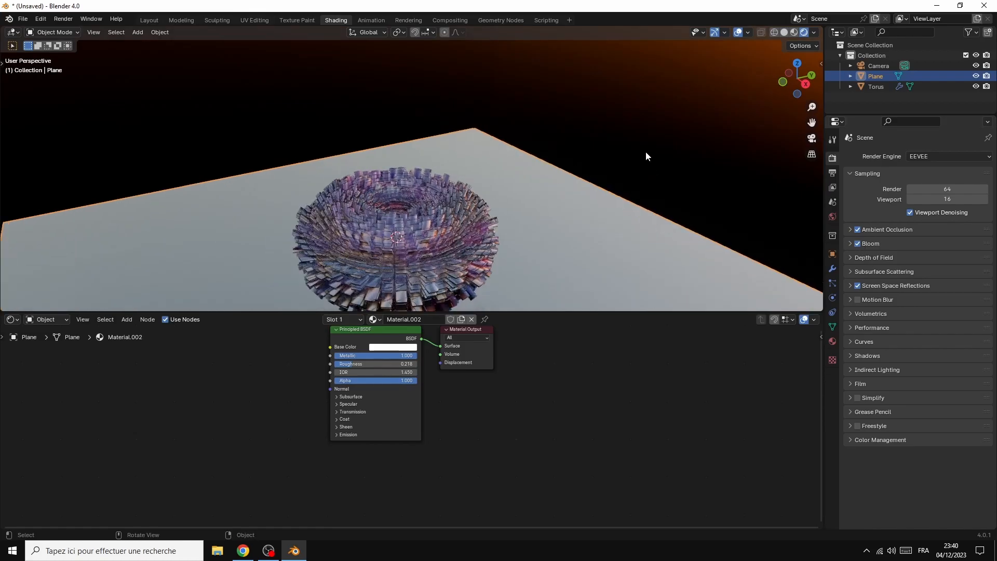
scroll(646, 156, up, 1)
click(813, 32)
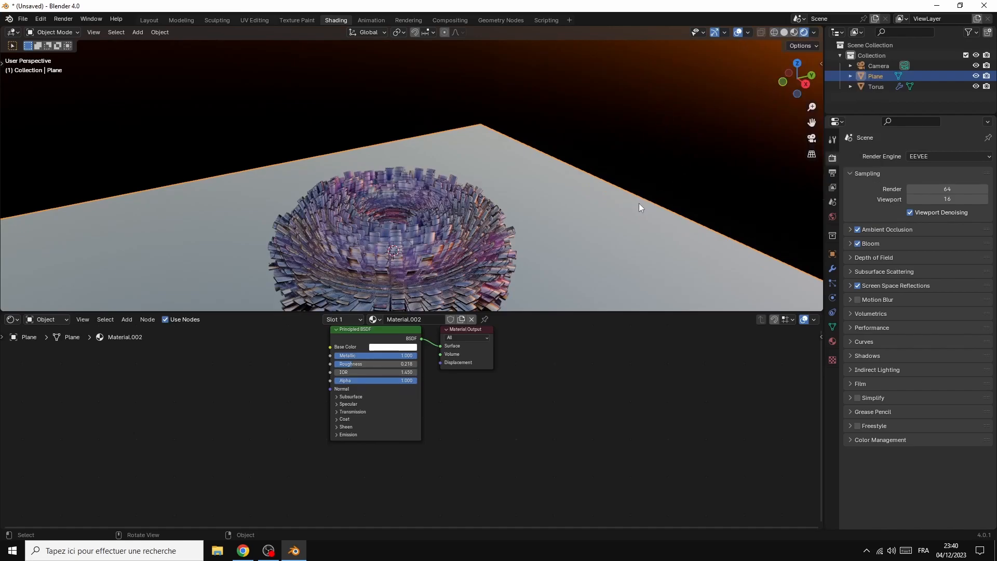
click(851, 439)
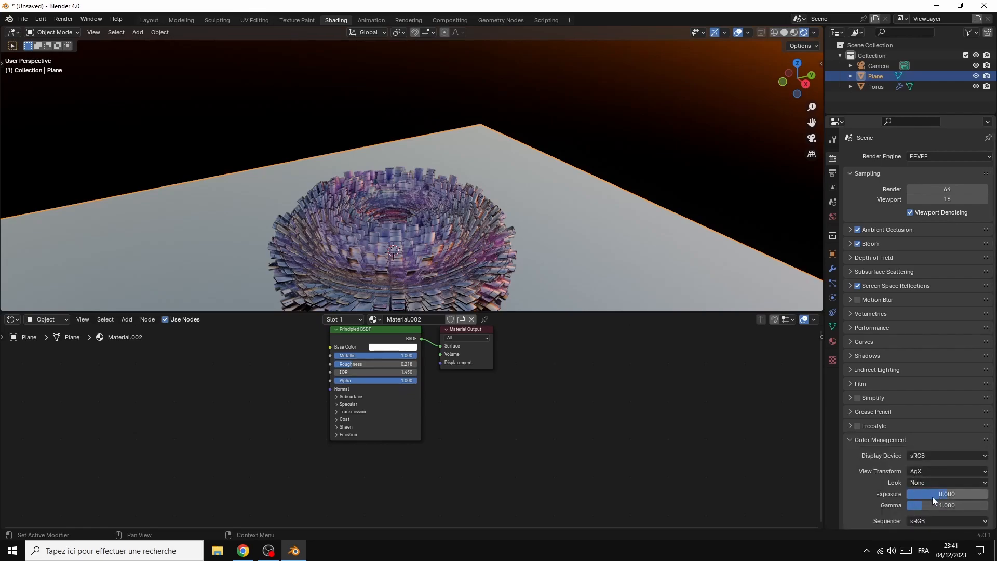
click(926, 484)
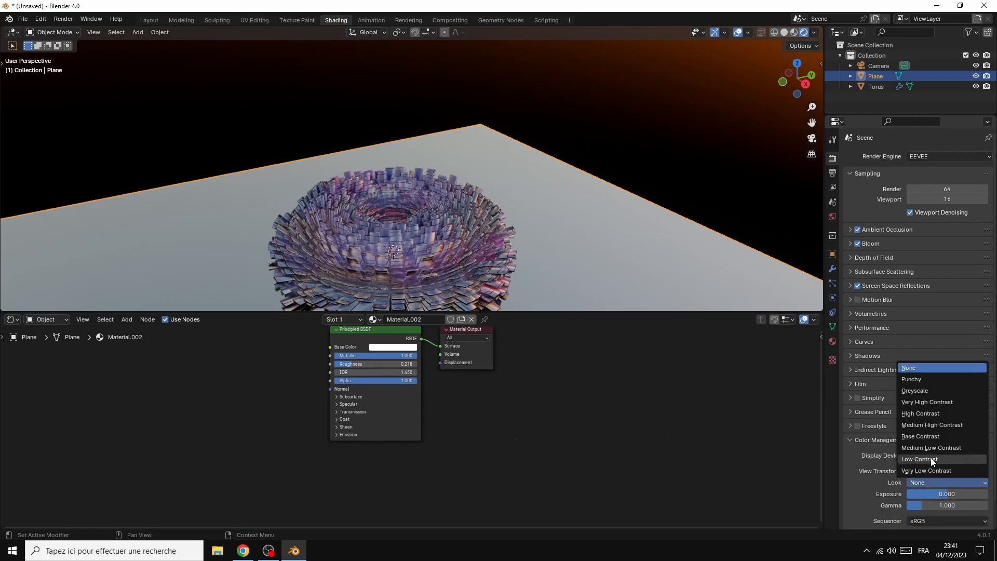
click(917, 414)
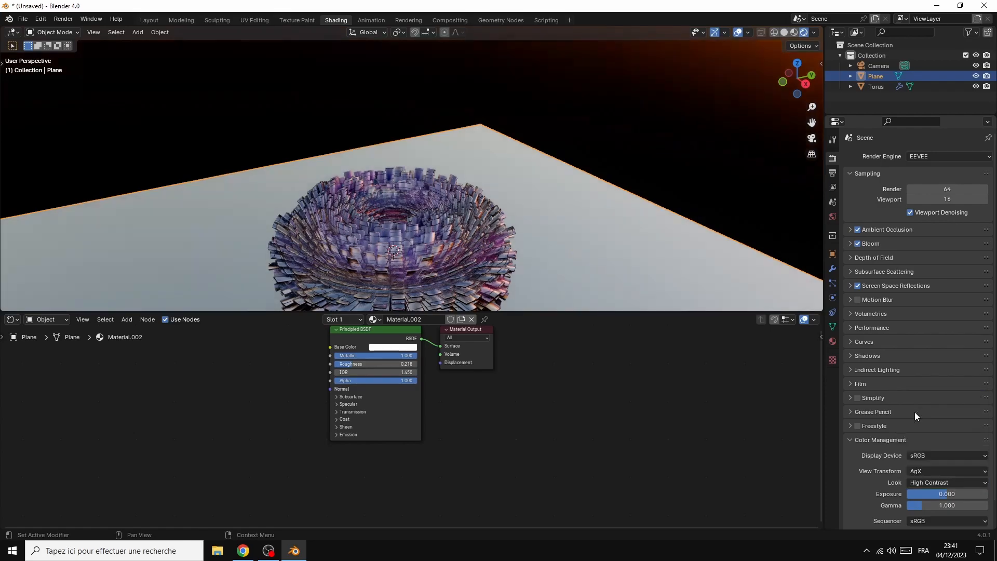
click(929, 483)
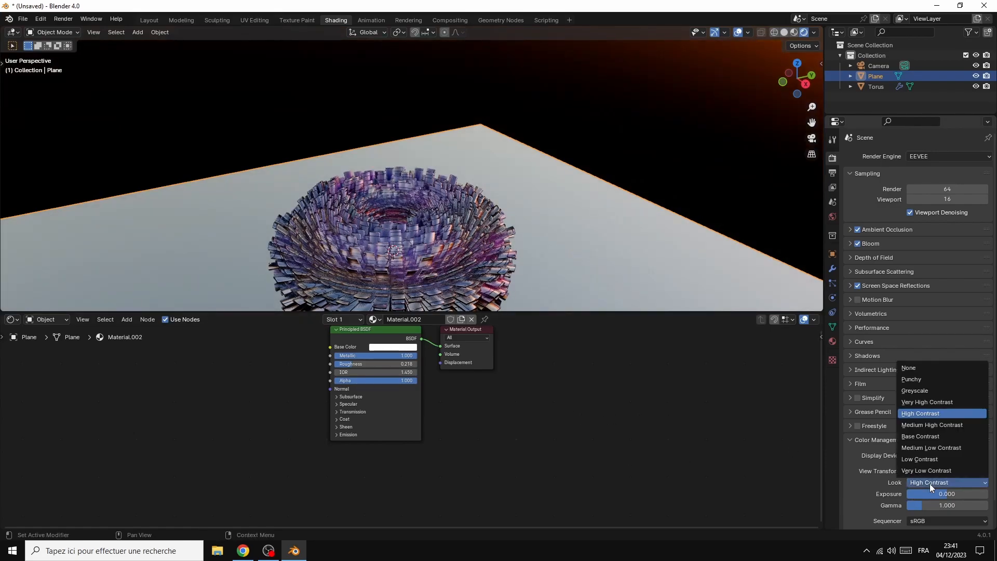
click(921, 448)
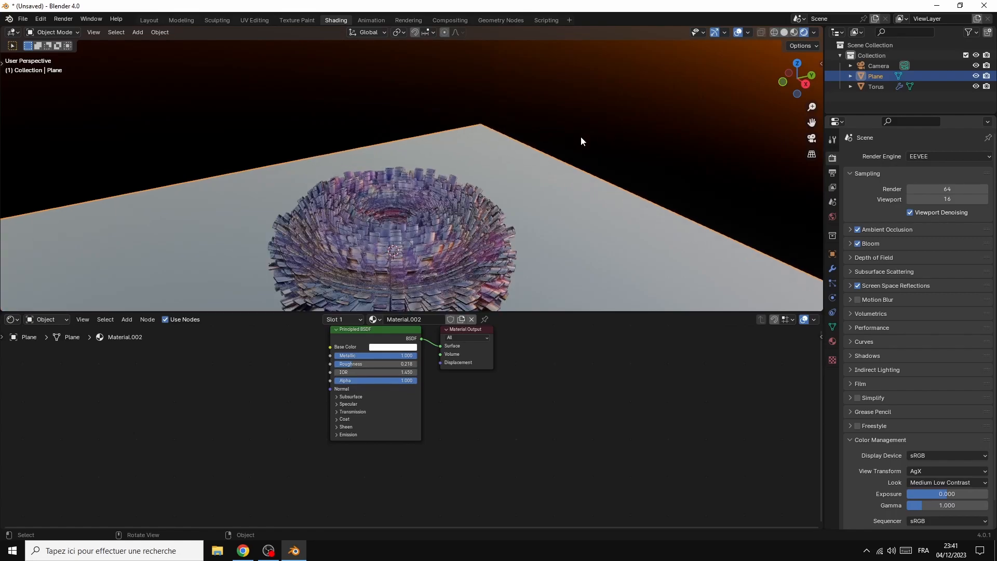
Step: Inspect the first color stop of the Color Ramp in the torus material
click(363, 247)
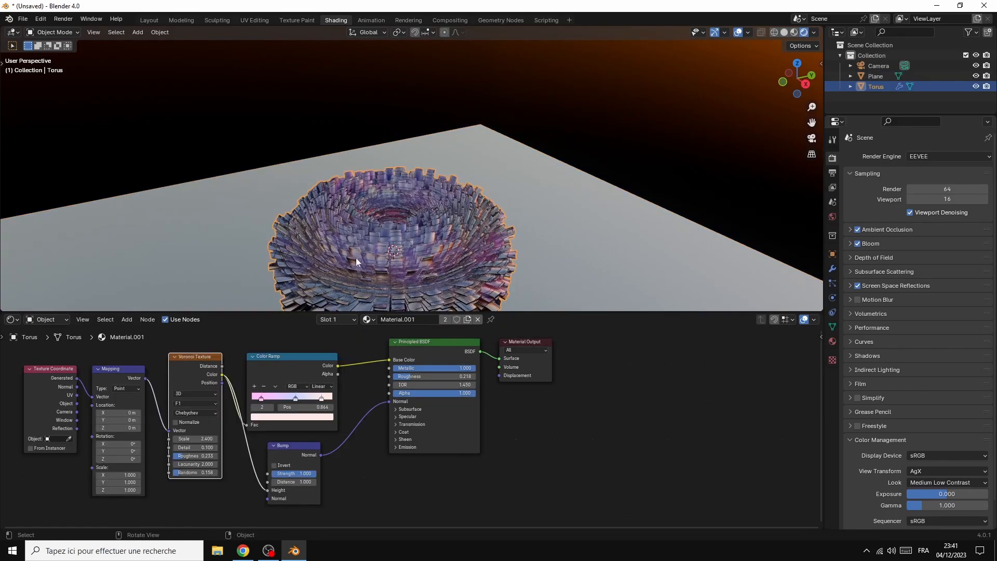
click(256, 398)
click(258, 416)
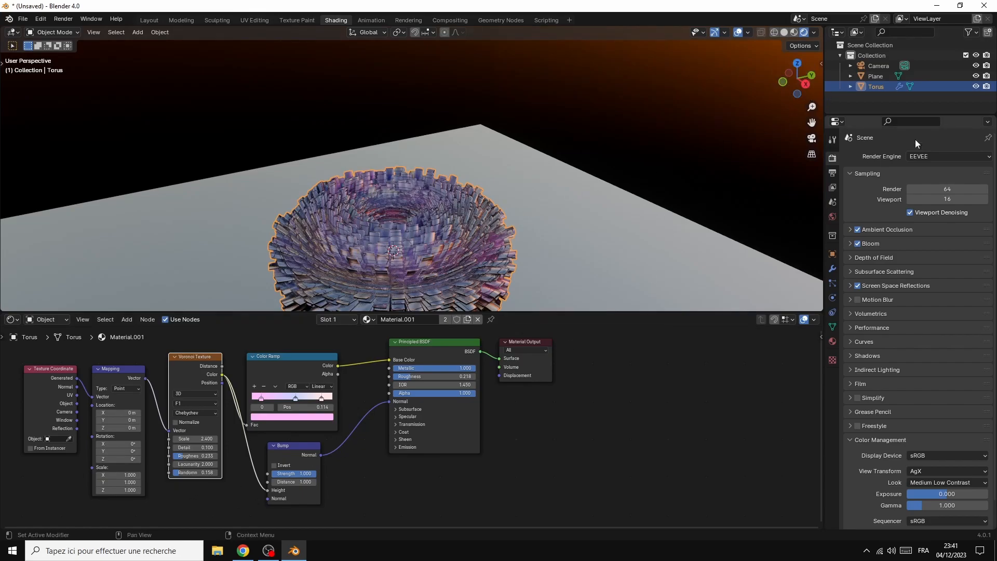
Step: Set the world Sky Texture's sun rotation to -17.1° and its altitude to 5 m
click(832, 217)
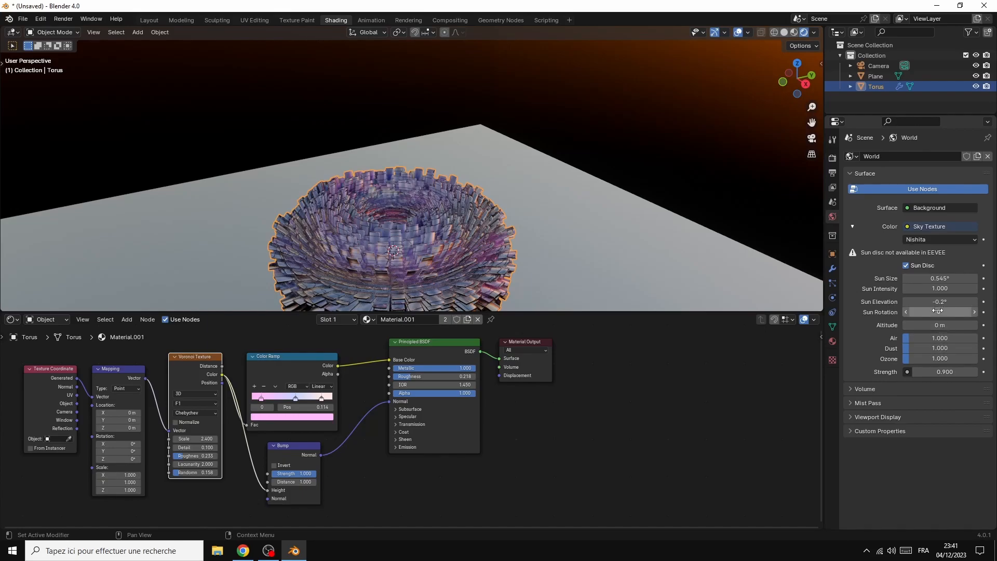
drag(939, 302, 929, 302)
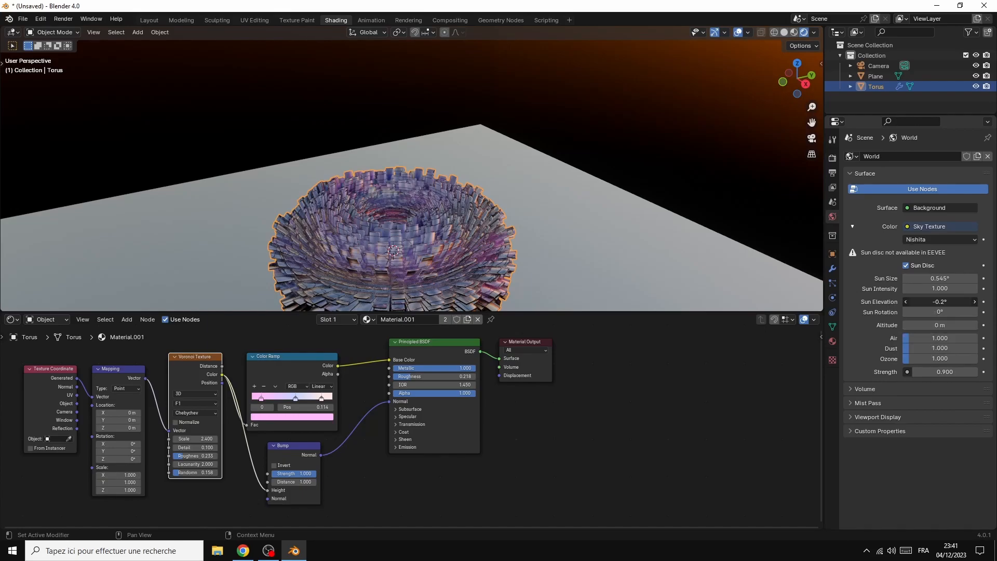
click(939, 302)
click(861, 345)
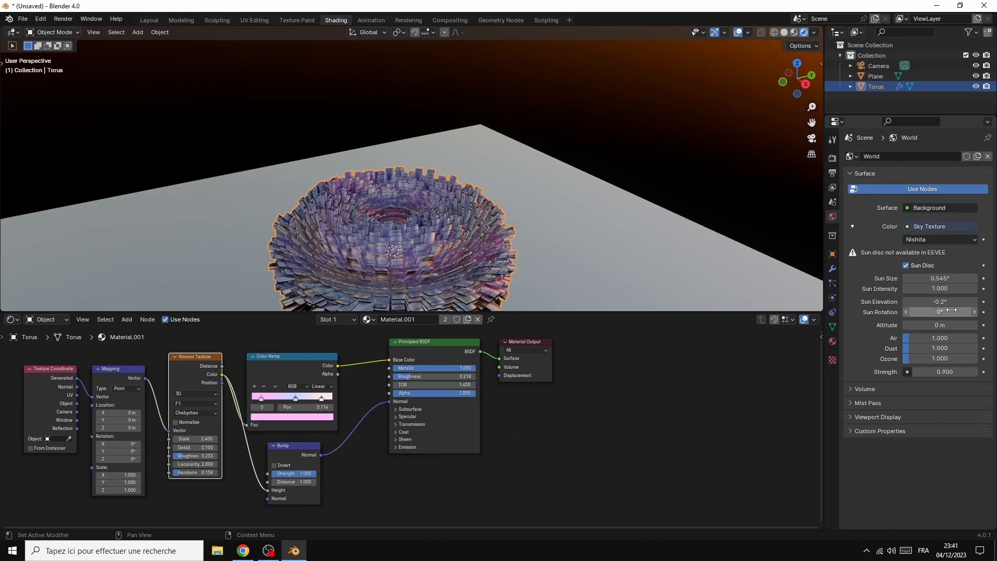
drag(937, 312, 916, 312)
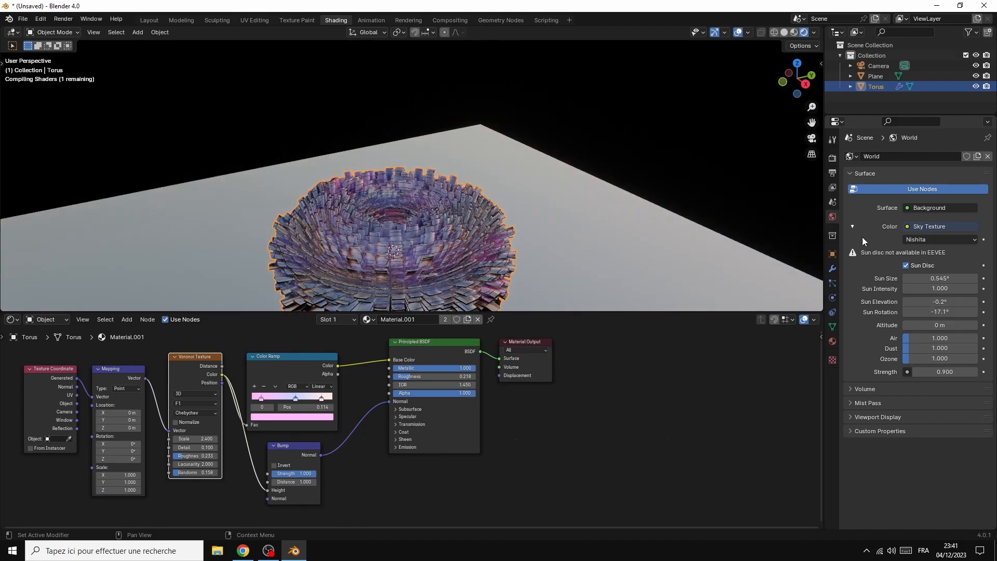
mouse_move(800, 86)
mouse_down()
mouse_move(801, 65)
mouse_move(798, 88)
mouse_up()
click(622, 182)
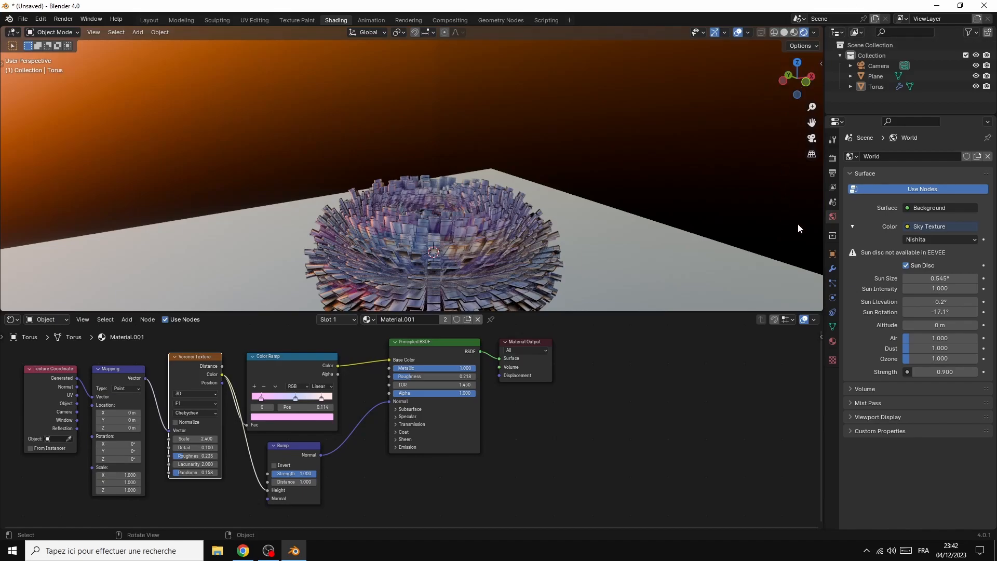
mouse_move(927, 325)
mouse_down()
mouse_move(945, 325)
mouse_move(920, 332)
mouse_up()
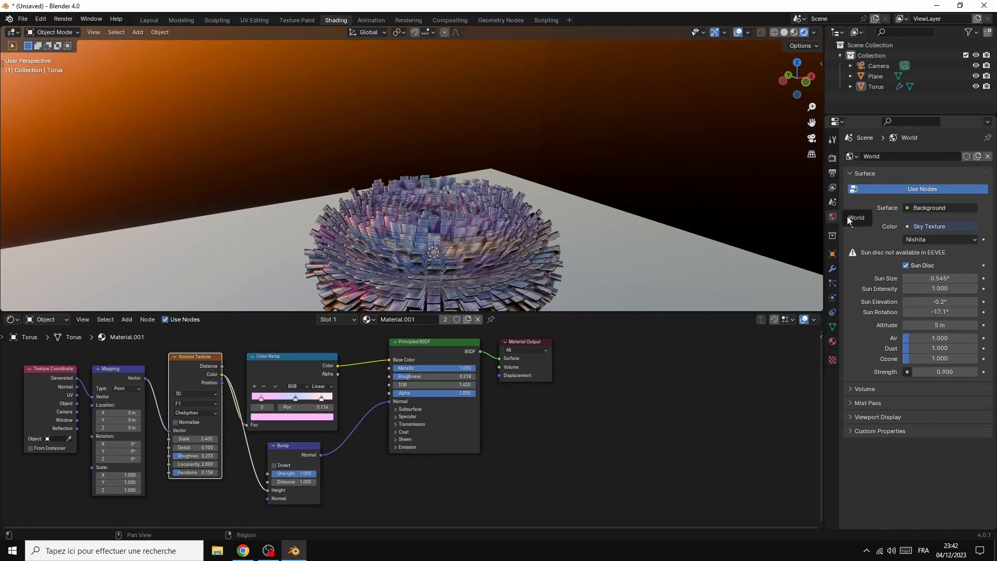
Step: Replace the world's Sky Texture with an Environment Texture using wrestling_gym_4k.exr from the HDRI folder
click(908, 226)
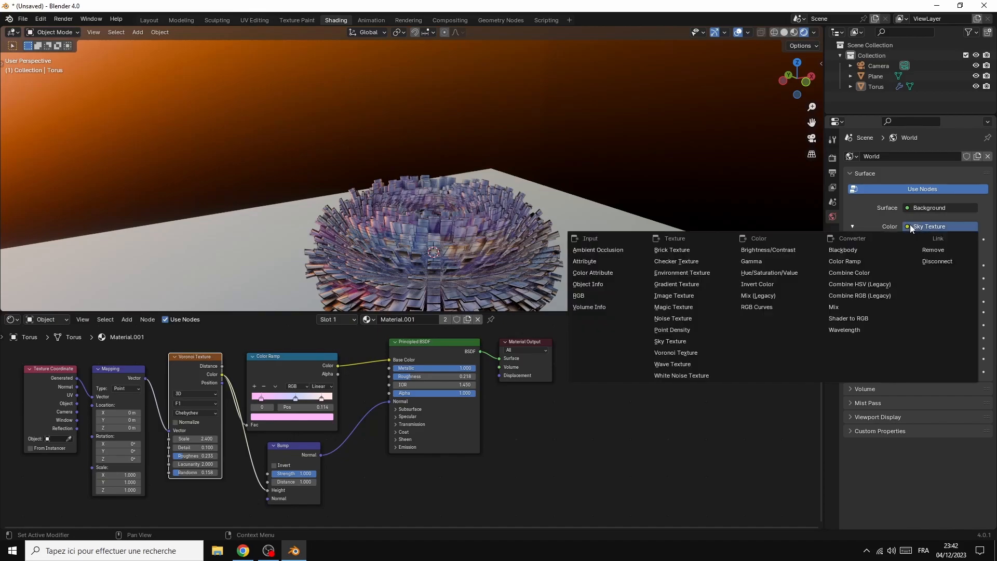
click(677, 273)
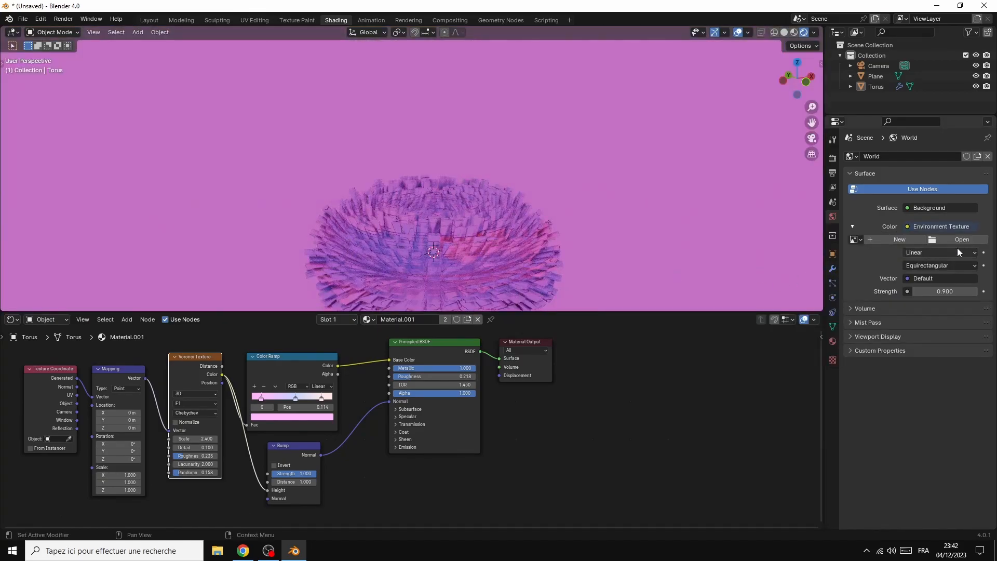
click(971, 242)
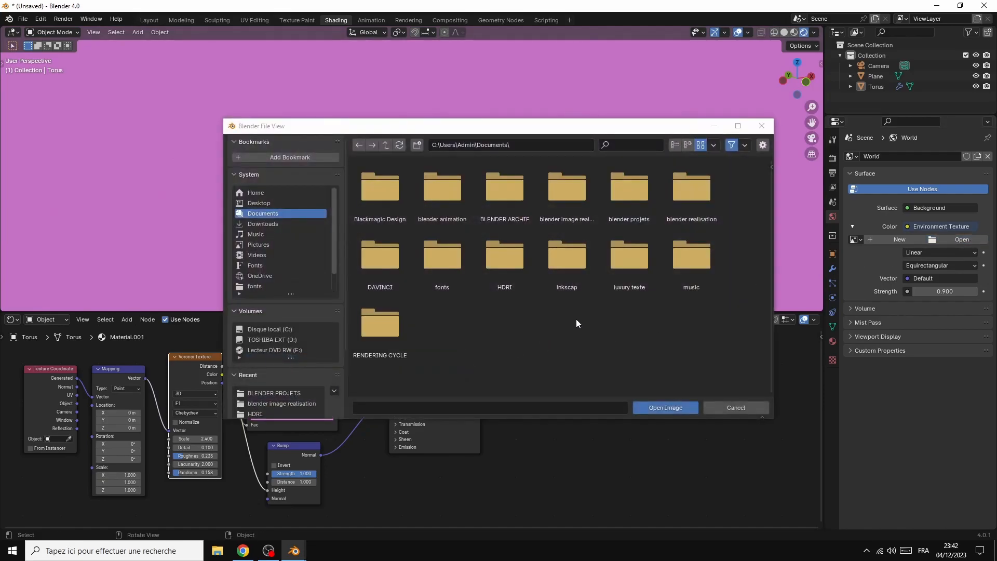
click(499, 262)
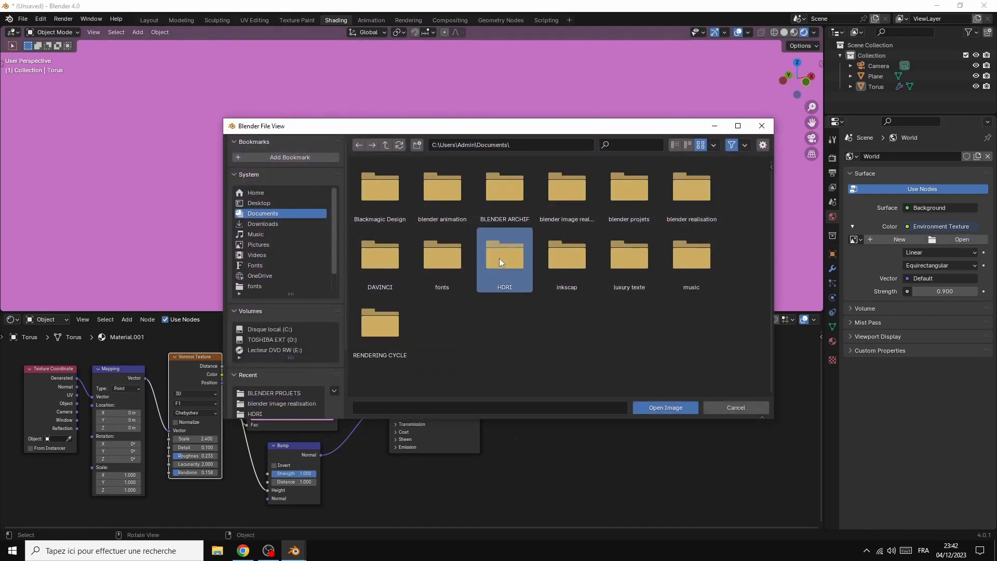
double_click(499, 257)
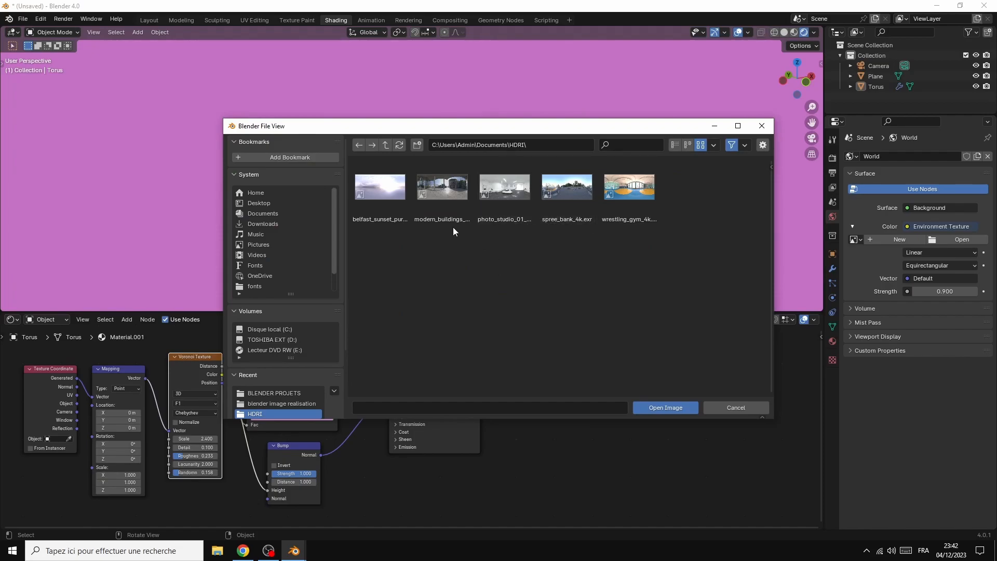
click(612, 190)
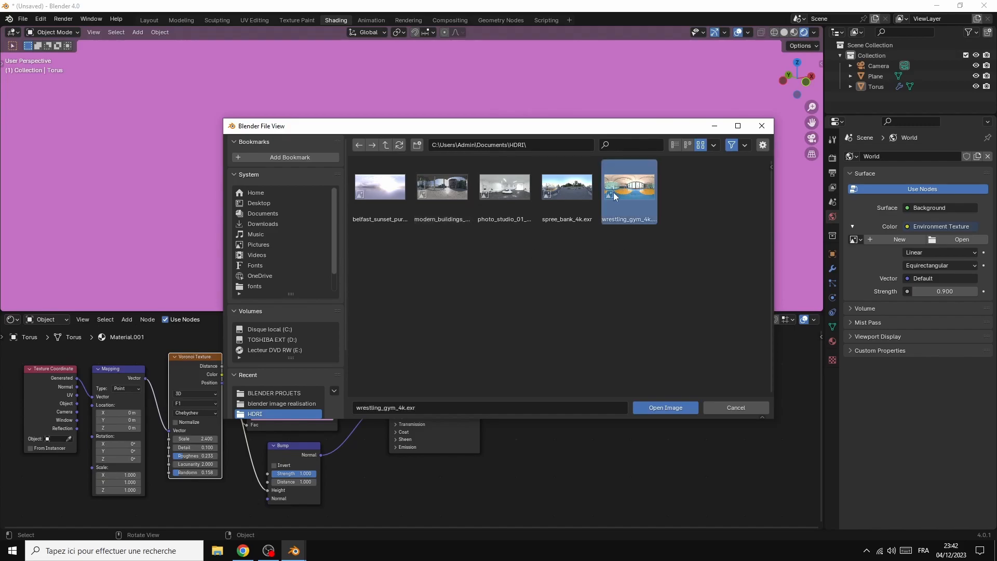
click(656, 407)
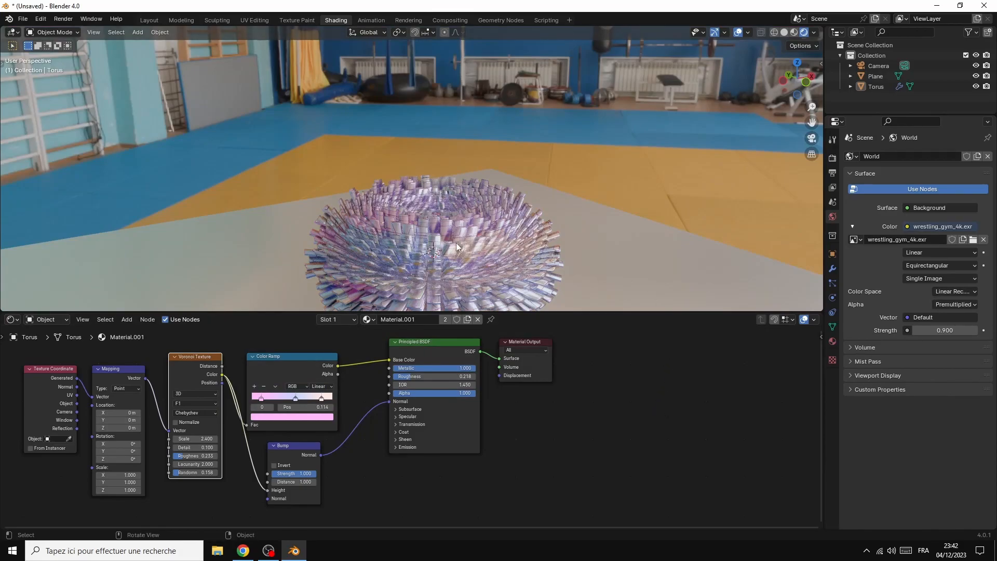
Step: Set the Voronoi Texture's scale to 1.600, detail to 0.000 and roughness to 0.508, and the world background strength to 0.200
mouse_move(205, 447)
mouse_down()
mouse_move(174, 439)
mouse_move(193, 456)
mouse_up()
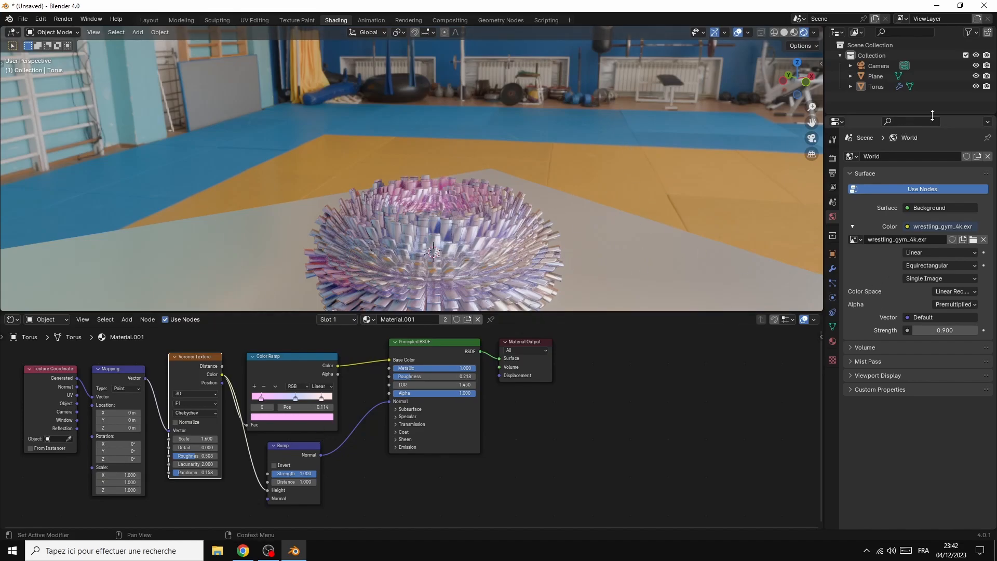
mouse_move(803, 76)
mouse_down()
mouse_move(757, 133)
mouse_move(805, 79)
mouse_up()
click(806, 76)
drag(944, 330, 904, 330)
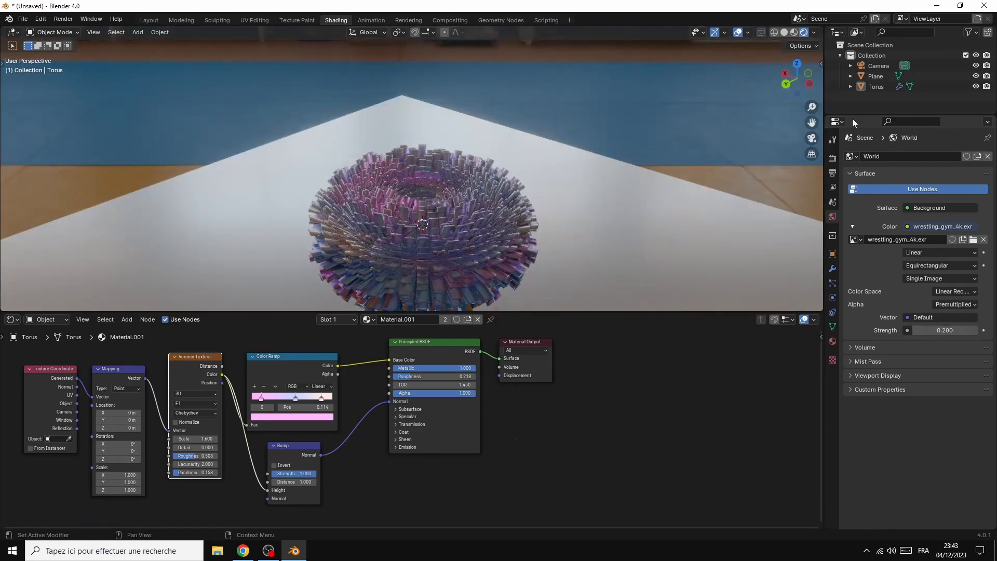
Step: Scale the floor plane up by about 2.7 so that it fills the camera view behind the torus
drag(783, 74, 888, 83)
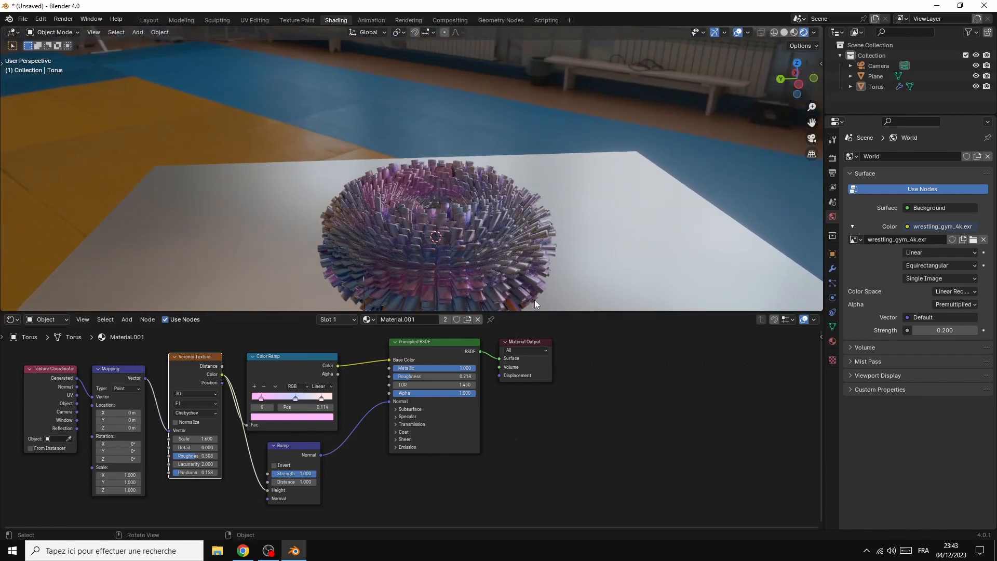
key(KP_0)
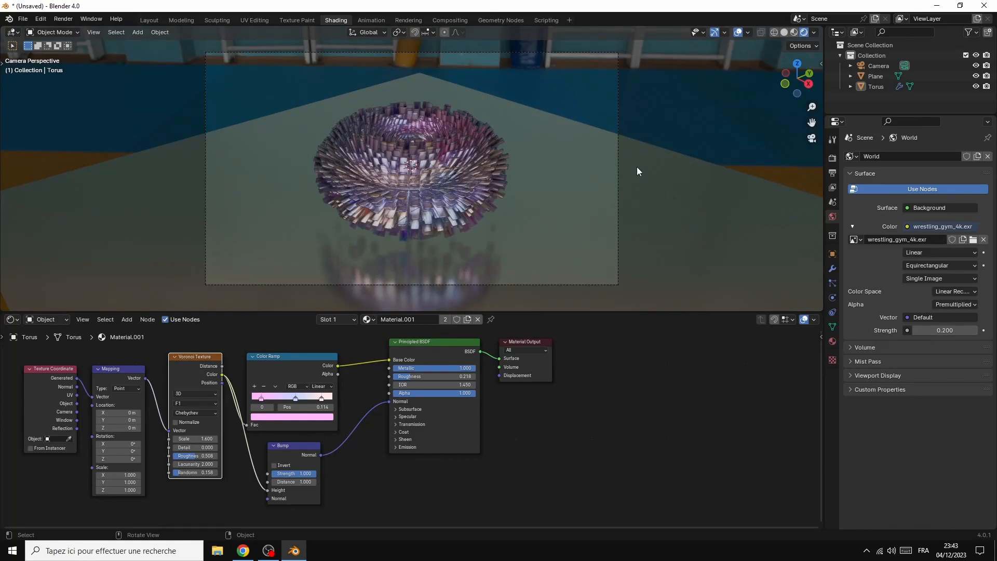
click(651, 190)
key(s)
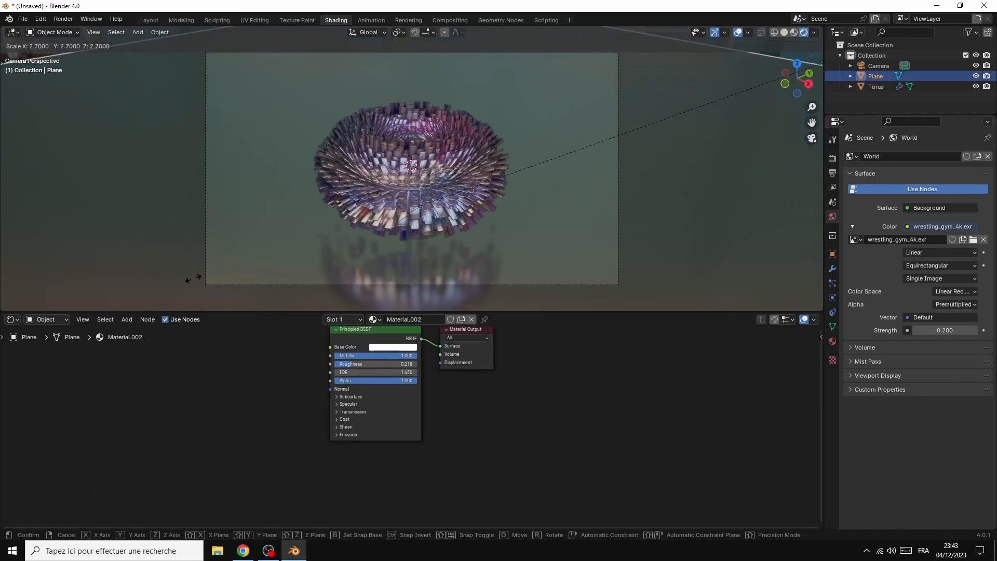
click(192, 278)
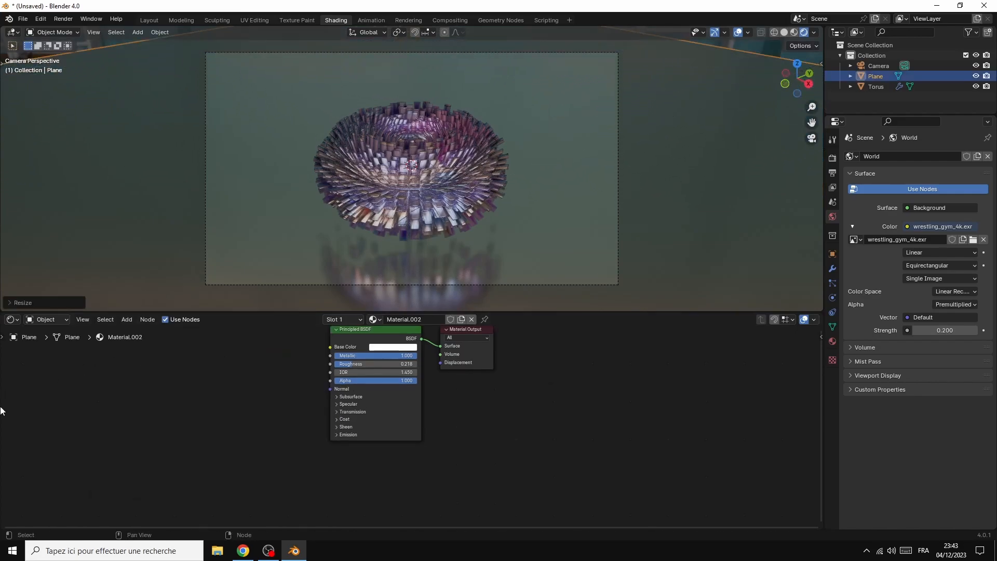
Step: Tint the base color of the floor plane's material a very pale pink
click(393, 347)
click(406, 259)
drag(408, 260, 409, 261)
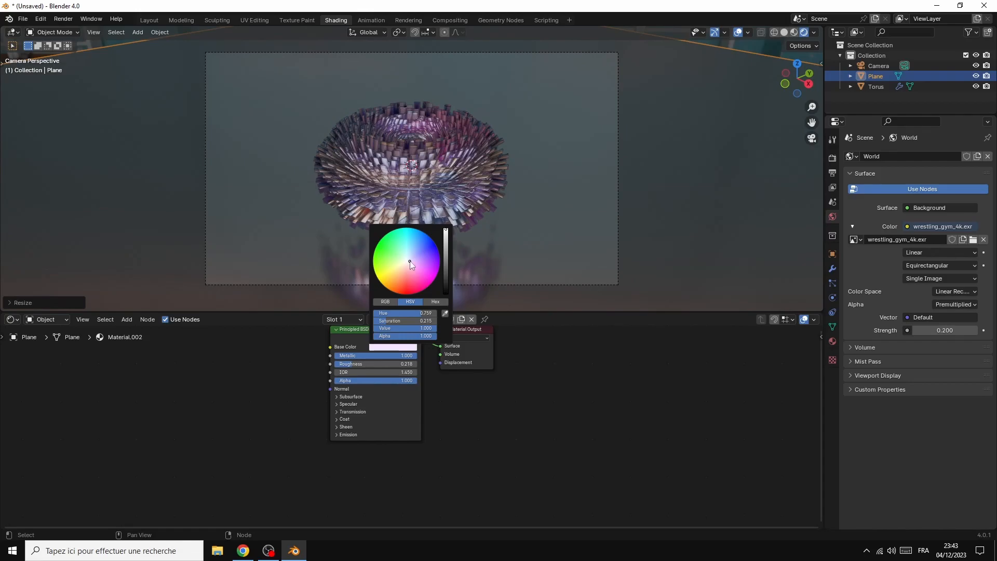
click(384, 347)
drag(409, 263, 409, 261)
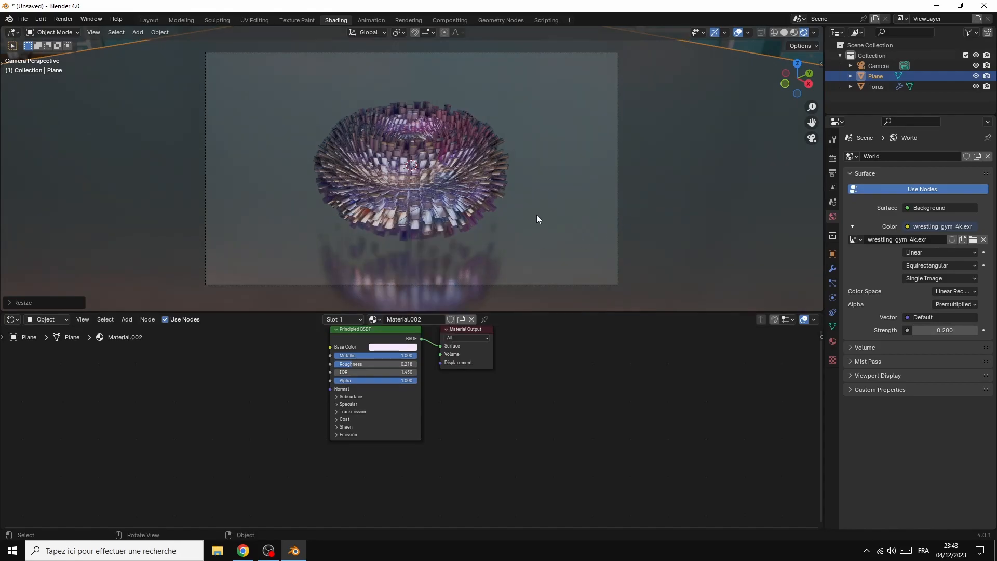
Step: Lower the torus about 0.31 m along the global Z axis, closer to the floor plane
click(445, 194)
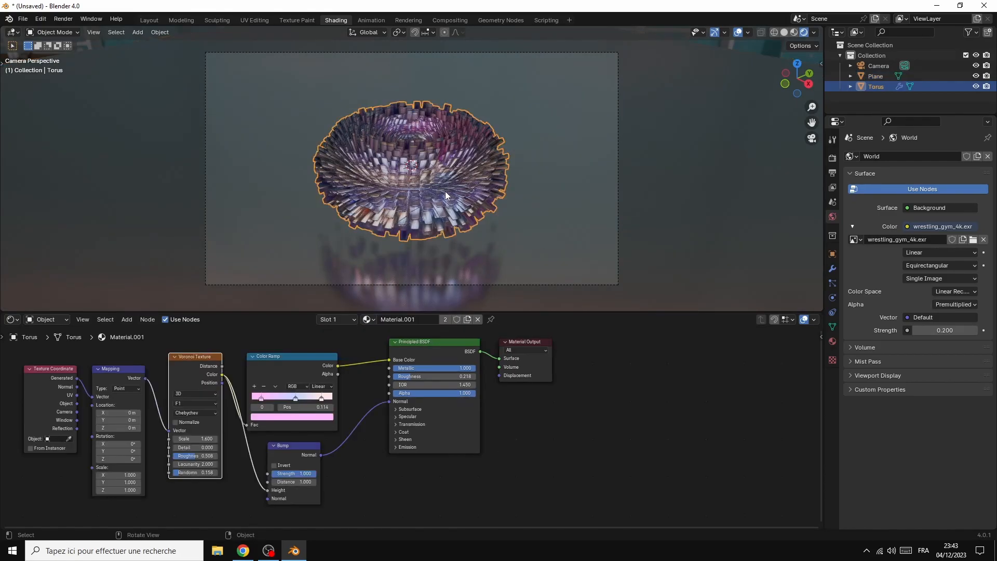
key(g)
key(z)
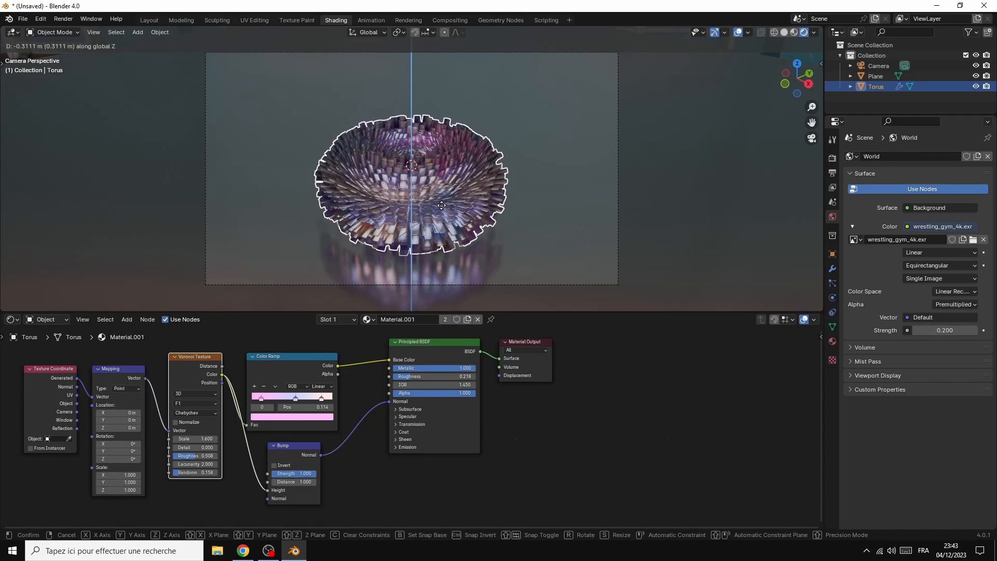
click(441, 205)
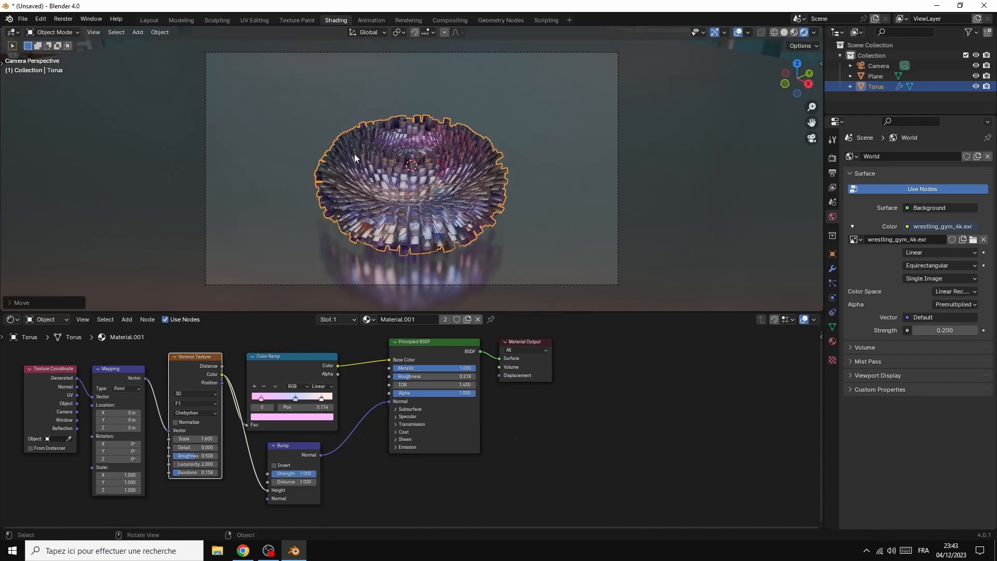
Step: Render a still image from the camera, examine the torus up close in the result and close the render window
click(703, 162)
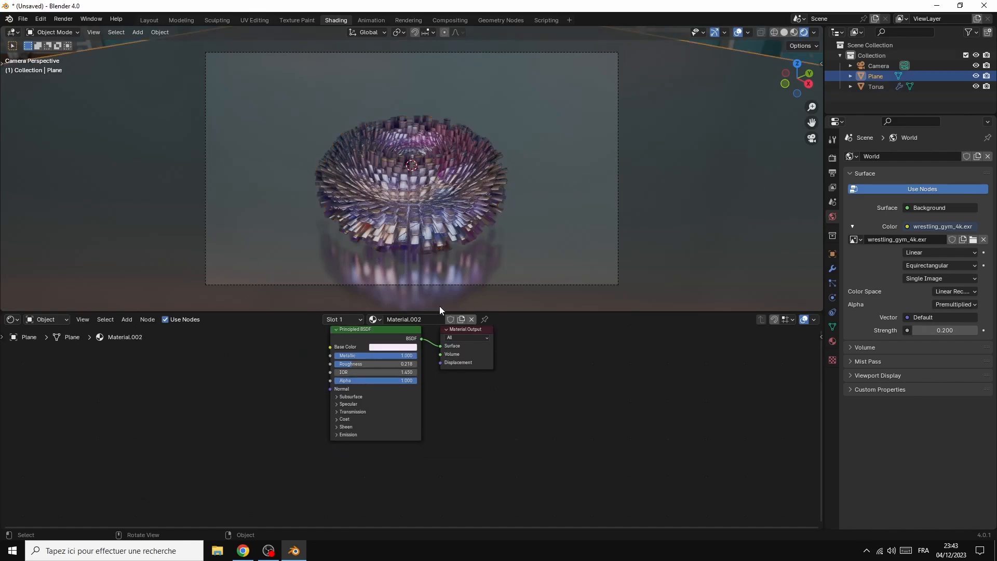
click(62, 19)
click(87, 27)
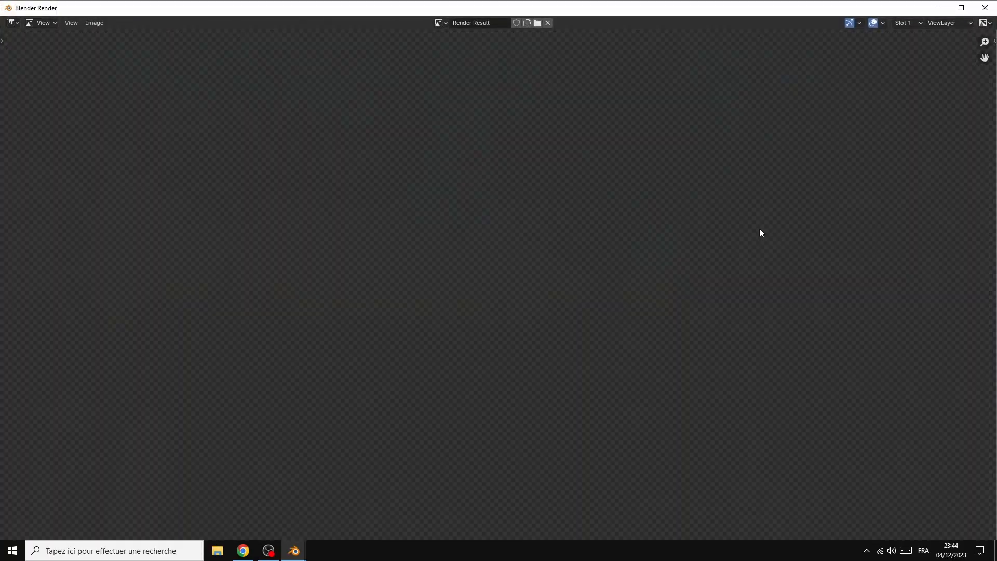
scroll(792, 229, down, 1)
scroll(783, 229, up, 3)
scroll(780, 229, up, 1)
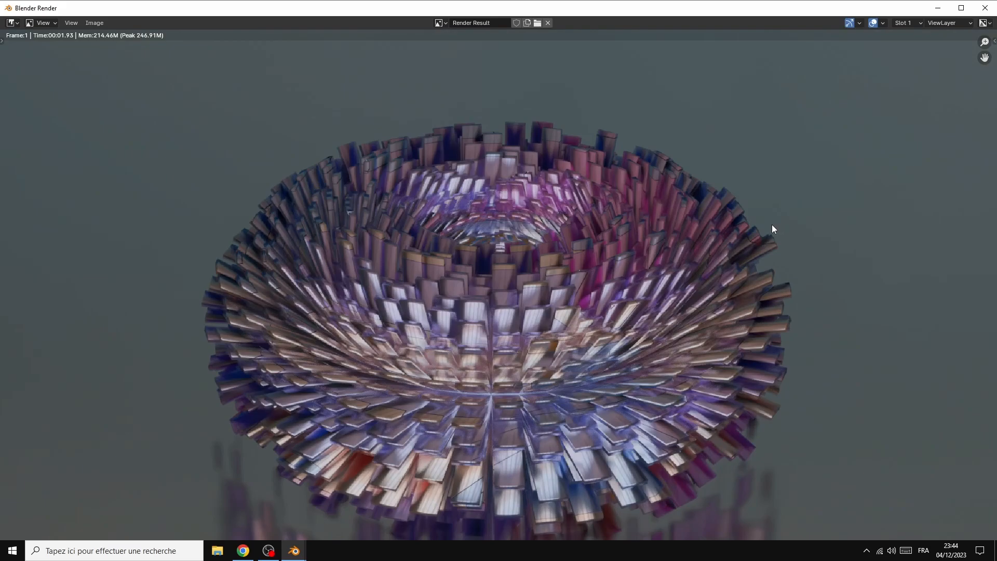
click(985, 8)
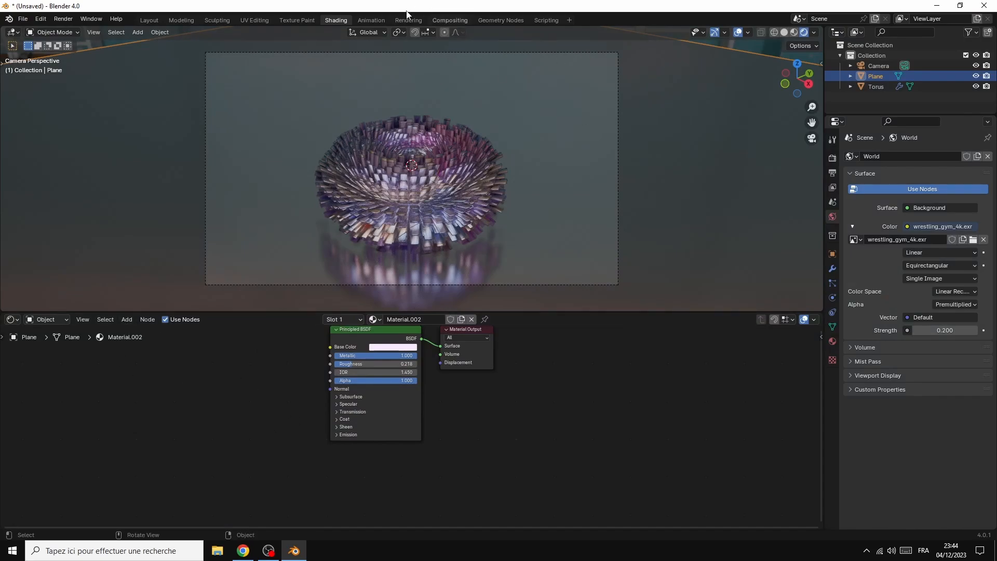
Step: Bring up the torus's geometry node tree and set the animation's end frame to 60
click(501, 19)
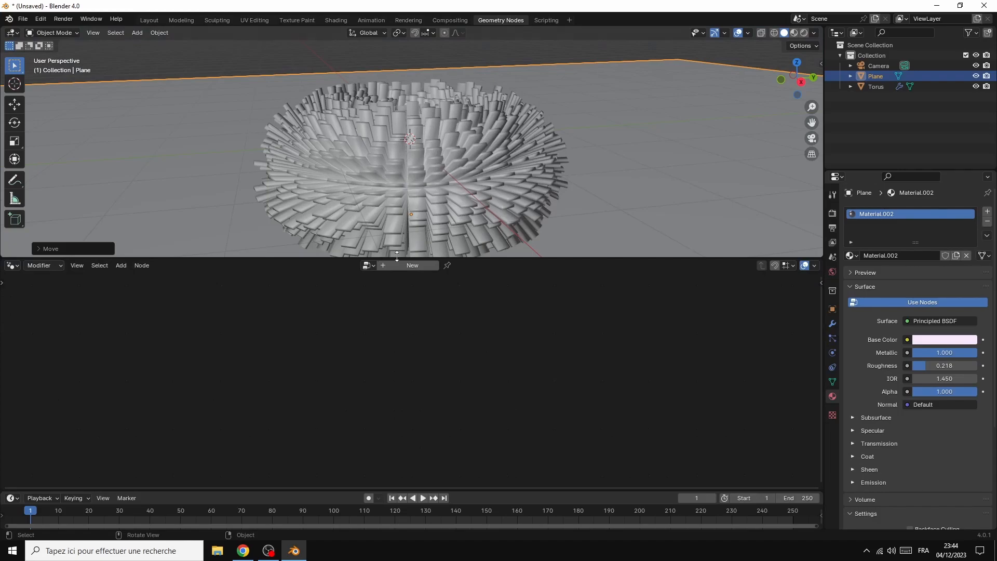
click(394, 159)
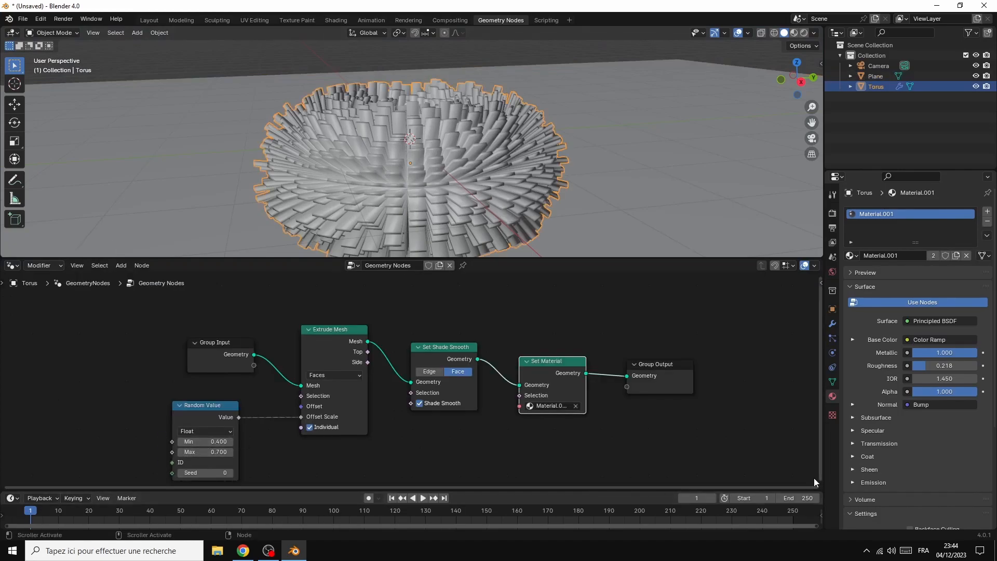
click(799, 498)
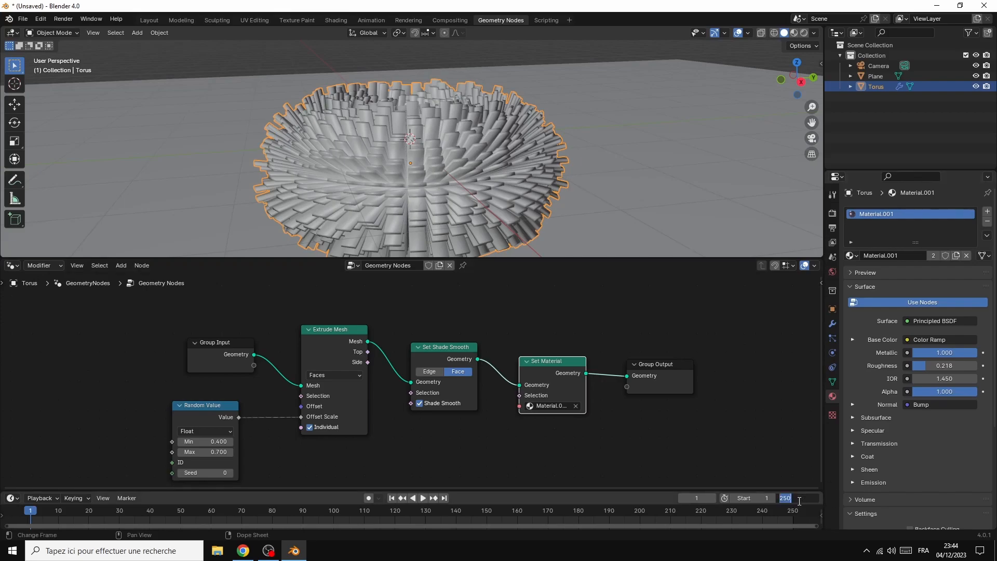
text(60)
key(Return)
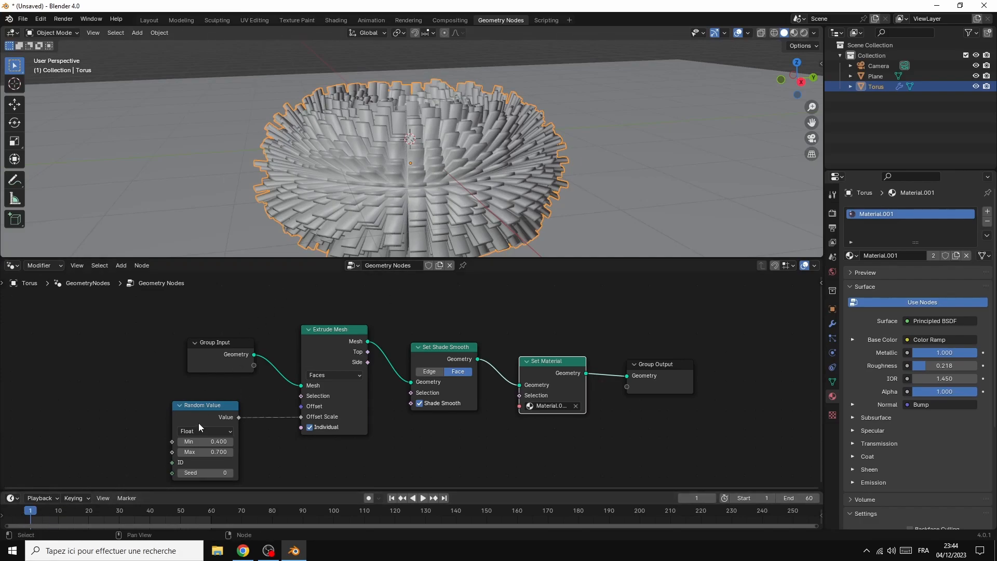
Step: Keyframe the Random Value node's Min of 0.400 and Max of 0.700 at frame 1
right_click(209, 442)
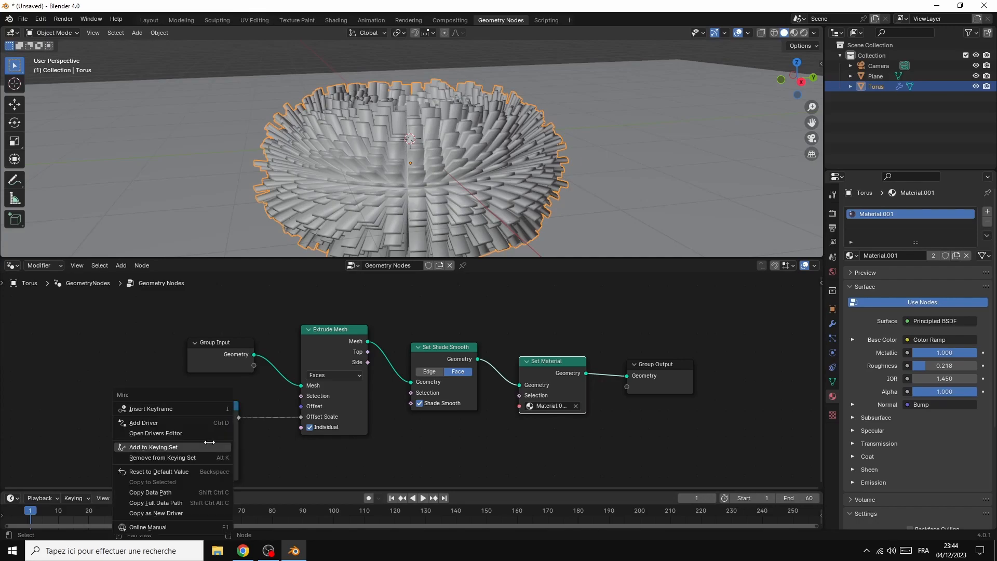
click(181, 411)
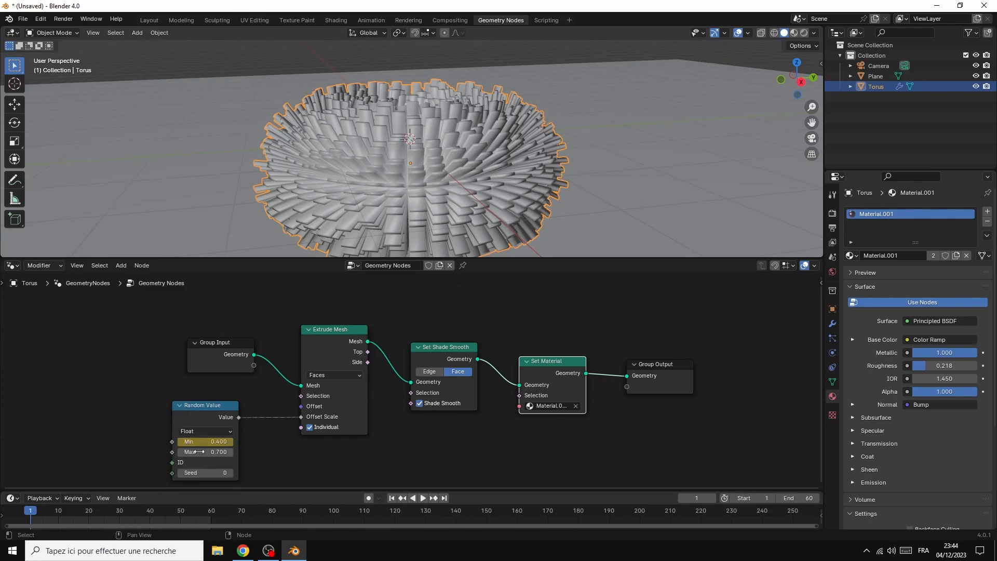
right_click(206, 453)
click(183, 410)
Step: At frame 60, set the Random Value node's Min to 0.800 and Max to 1.100 and keyframe both
drag(30, 512, 212, 510)
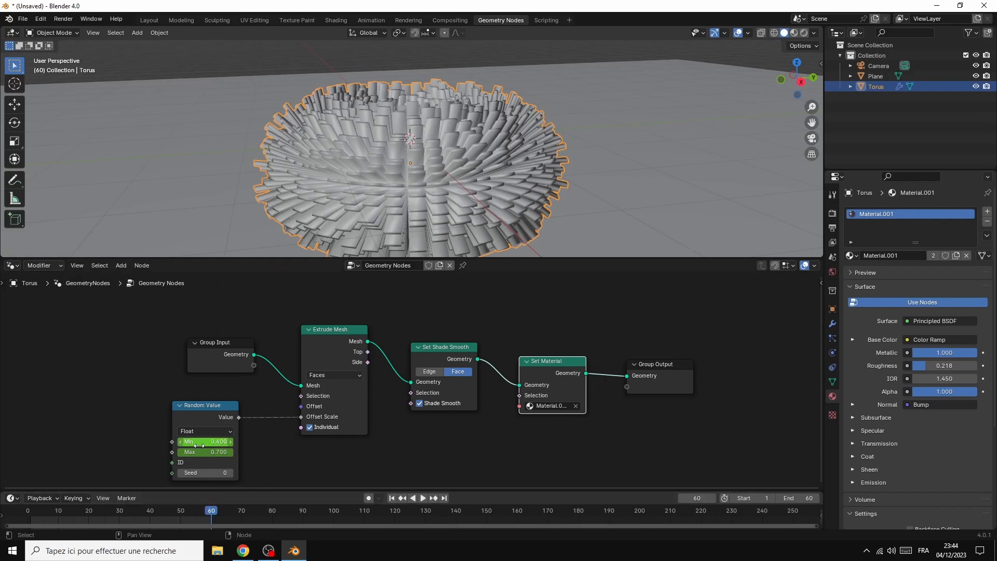
drag(199, 455, 174, 451)
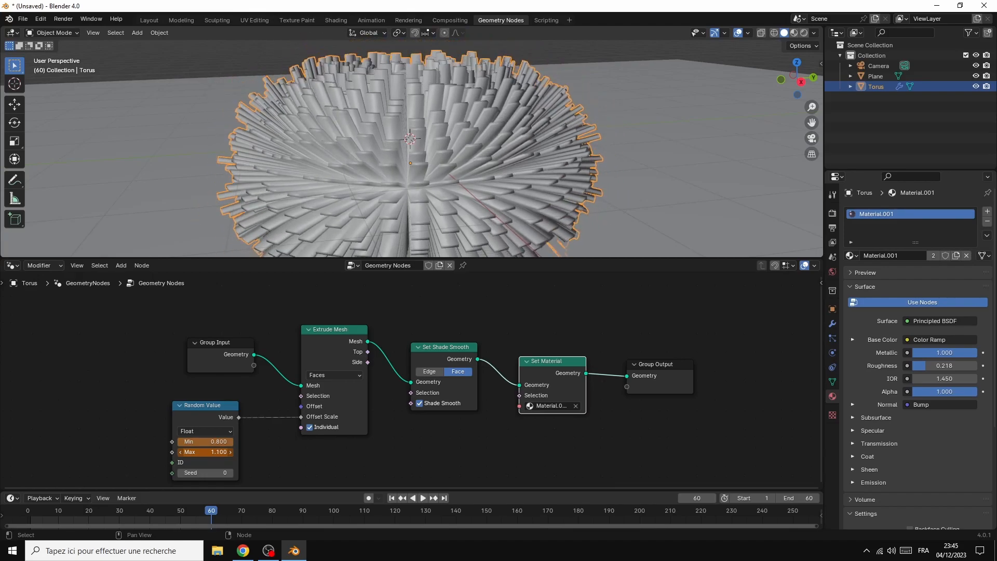
right_click(215, 440)
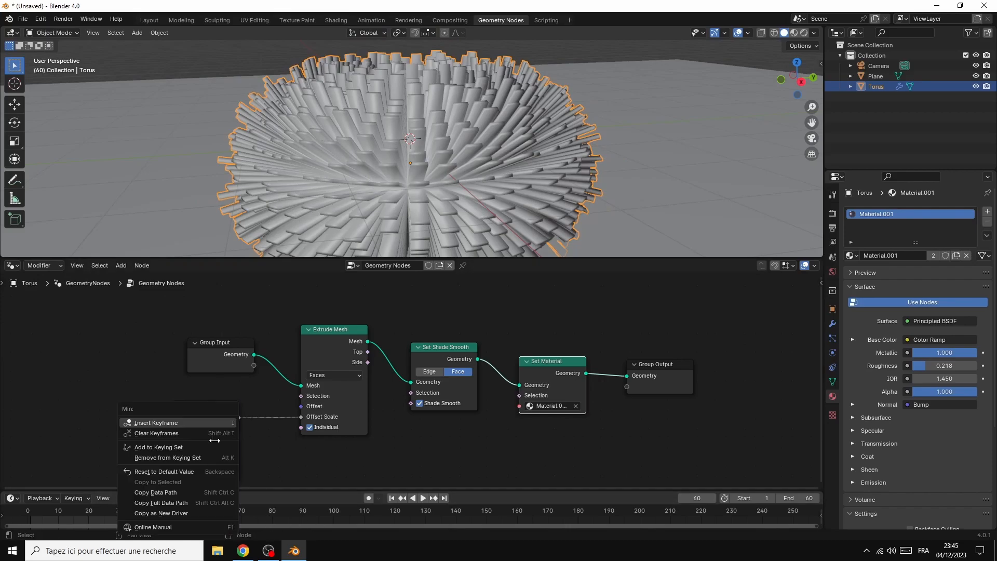
click(168, 423)
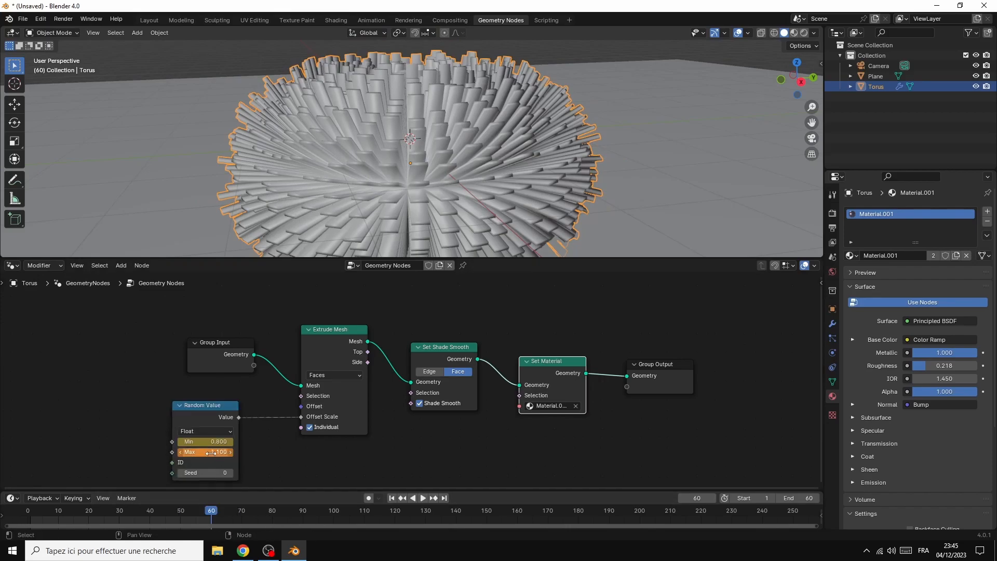
right_click(210, 452)
click(165, 422)
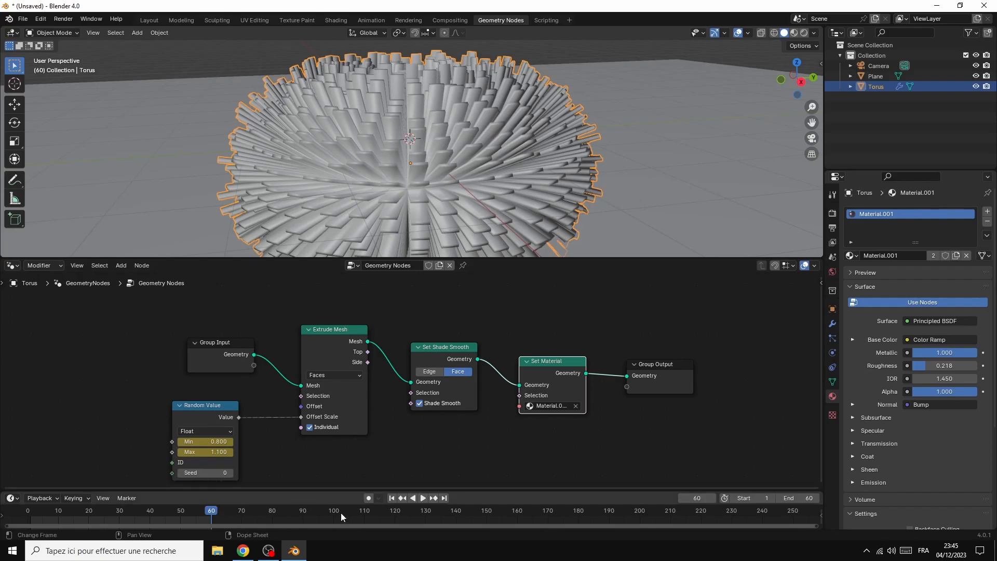
Step: Play back the extrusion animation in rendered shading, view it from a higher angle and stop playback
click(422, 498)
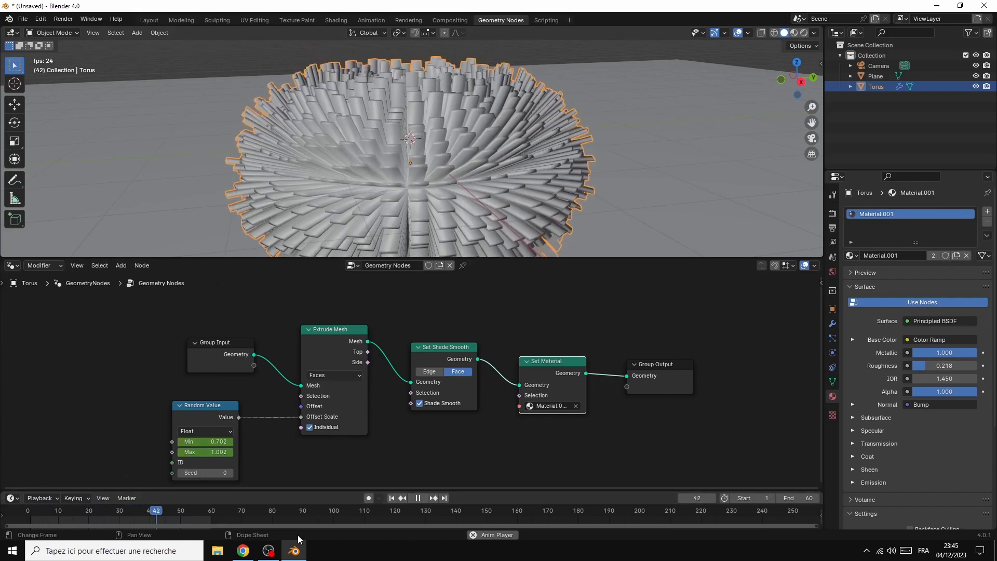
click(804, 33)
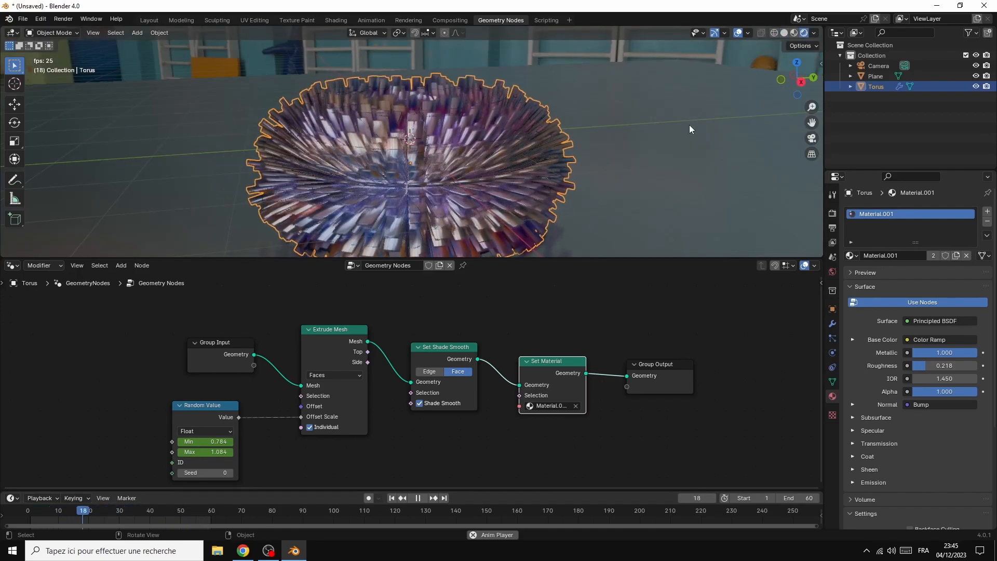
drag(786, 58, 777, 77)
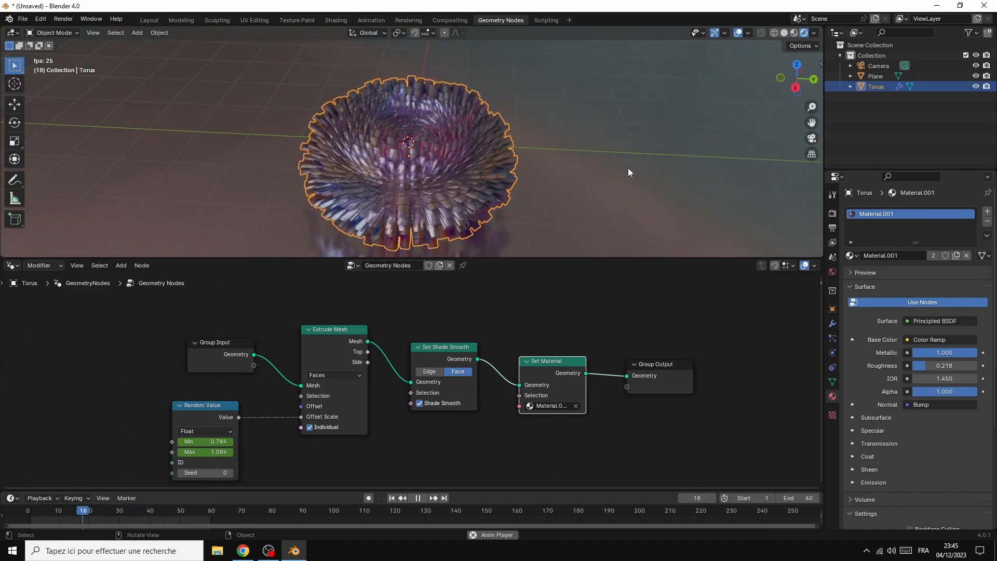
click(639, 110)
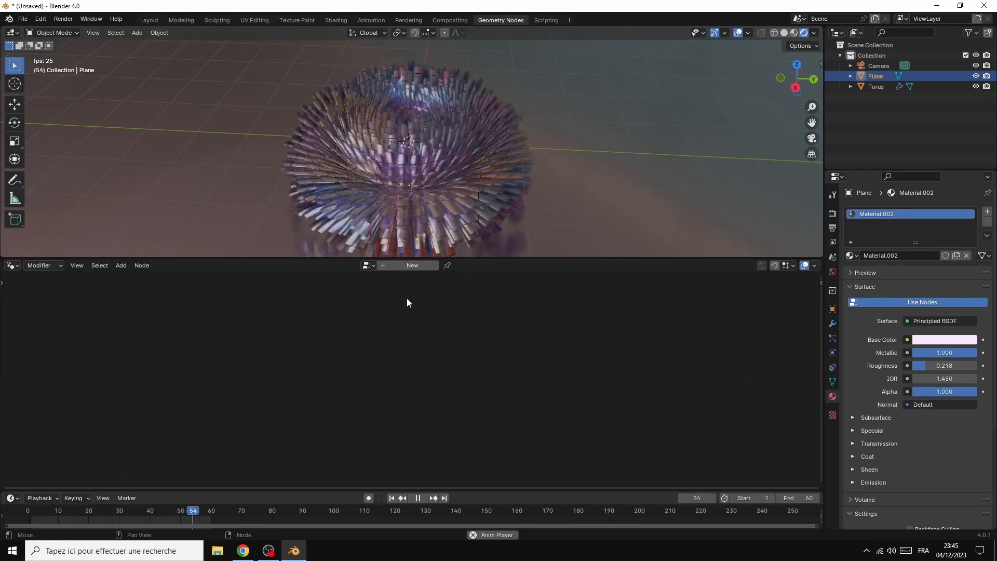
click(419, 498)
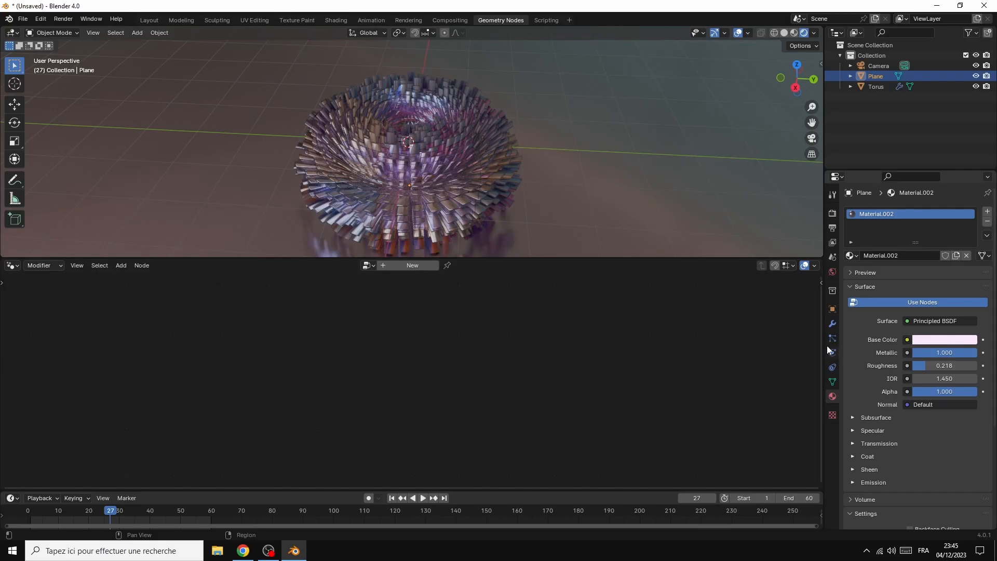
Step: Replace the world's environment image with photo_studio_01_4k.exr and set the background strength to 0.500
click(833, 272)
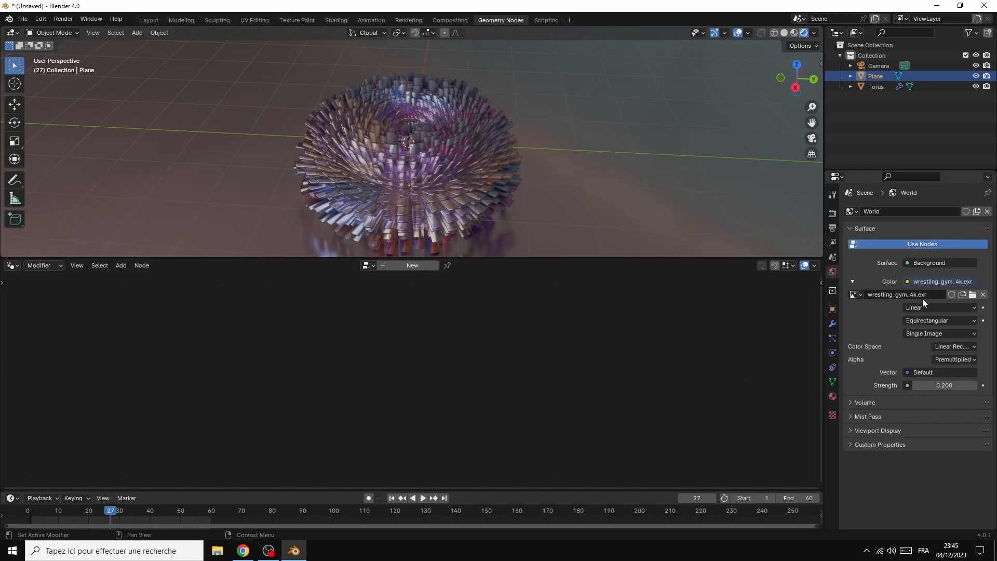
click(972, 294)
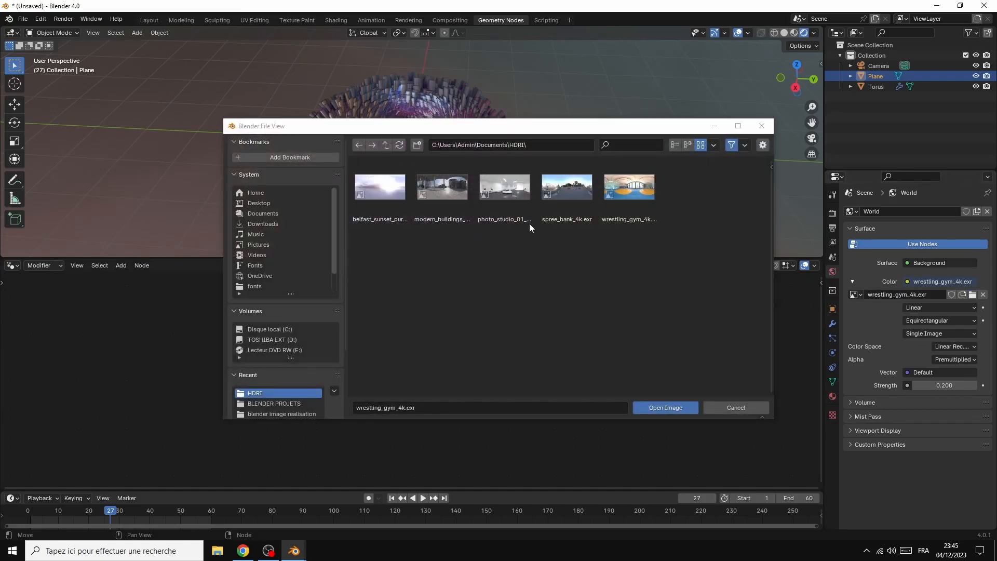
click(505, 194)
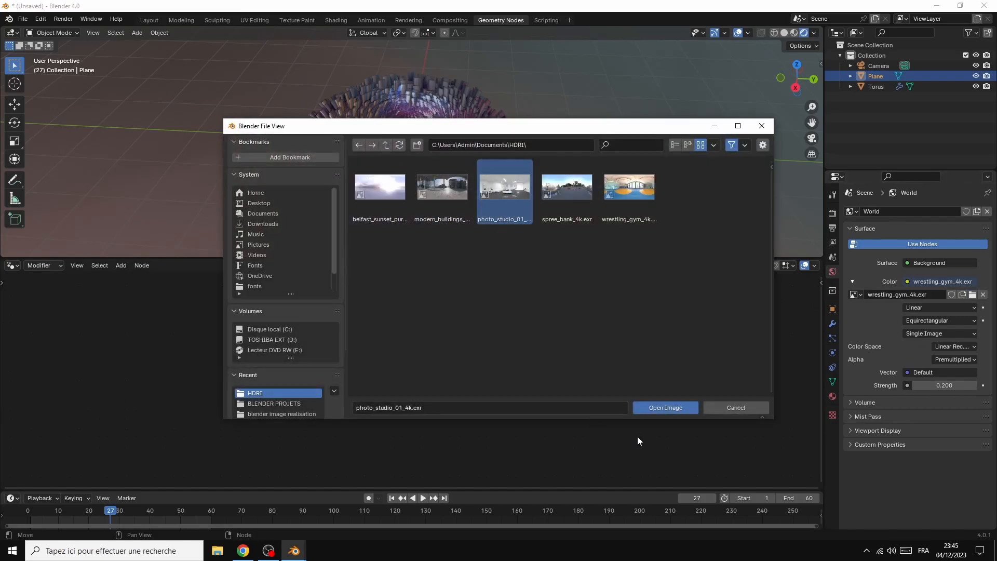
click(659, 406)
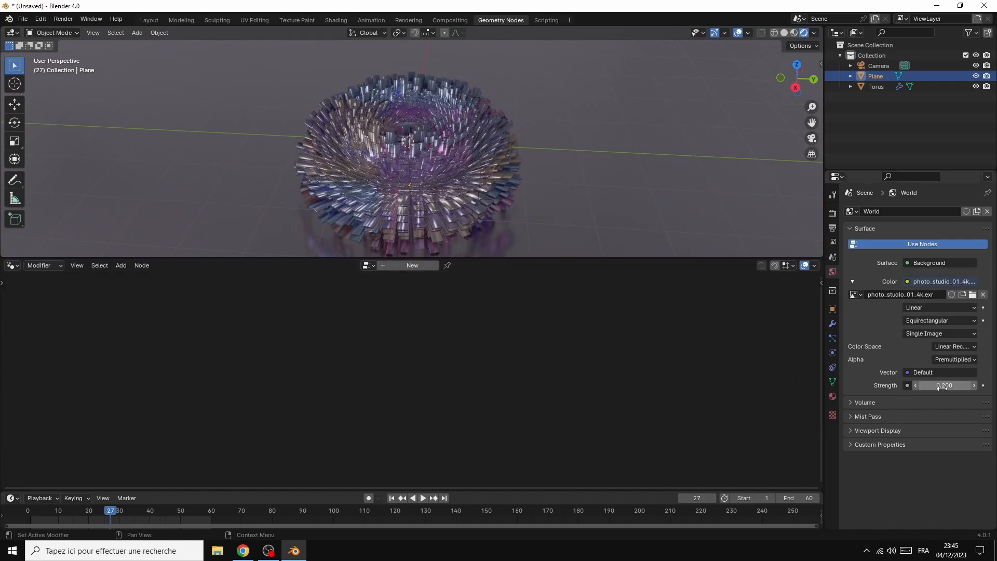
click(974, 387)
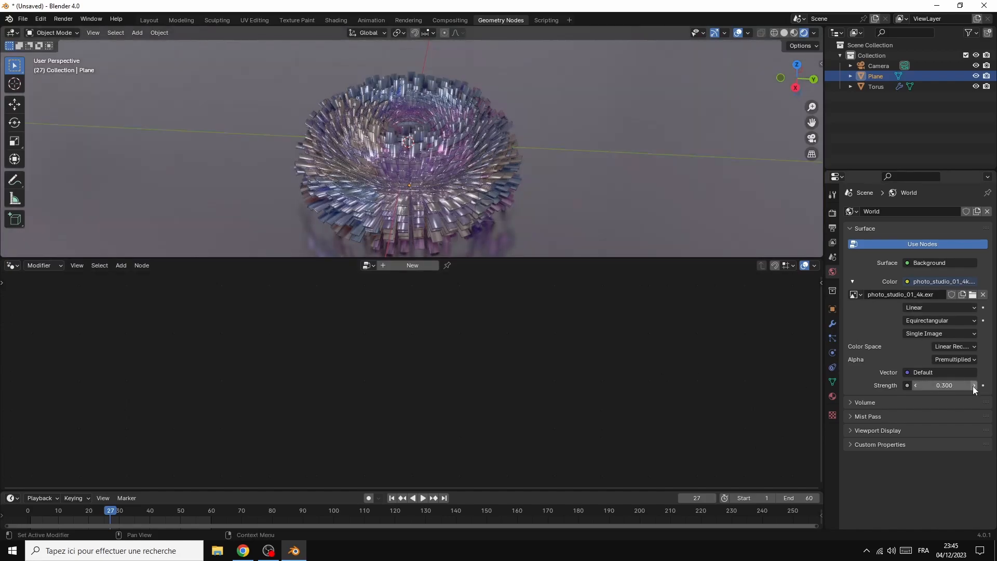
click(973, 386)
click(974, 387)
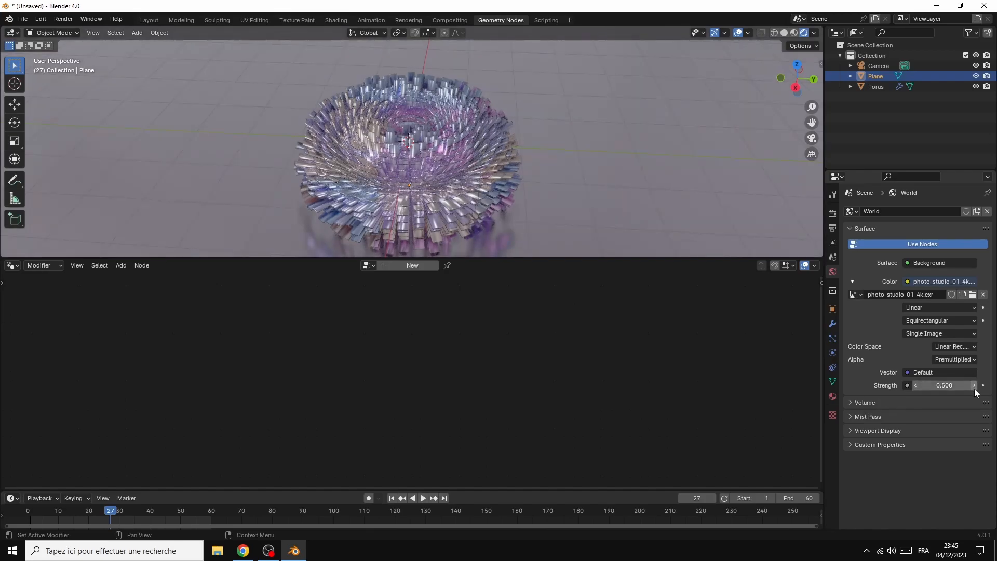
Step: Raise the world background strength to 0.600 and render the current frame to check the lighting
click(974, 387)
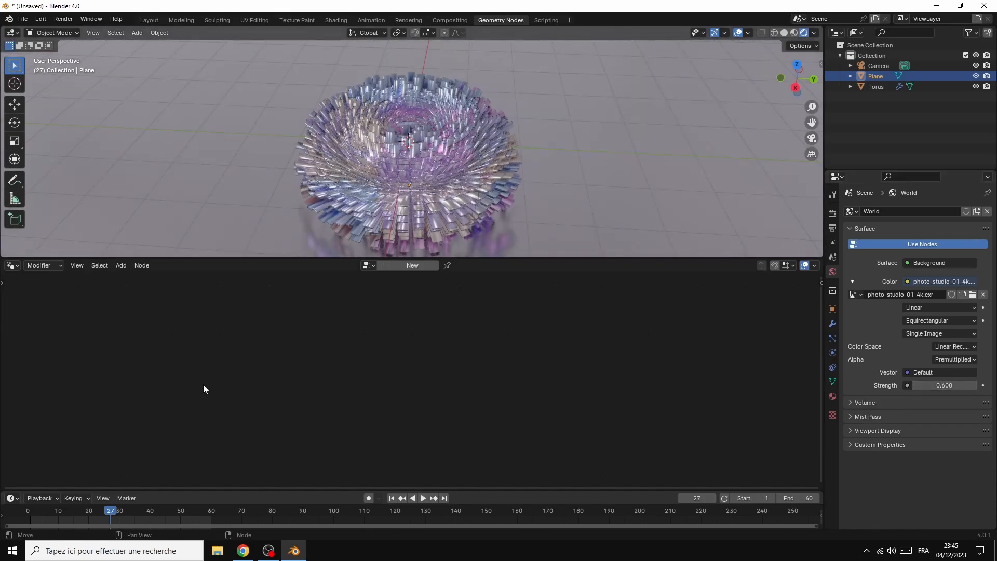
click(70, 19)
click(81, 31)
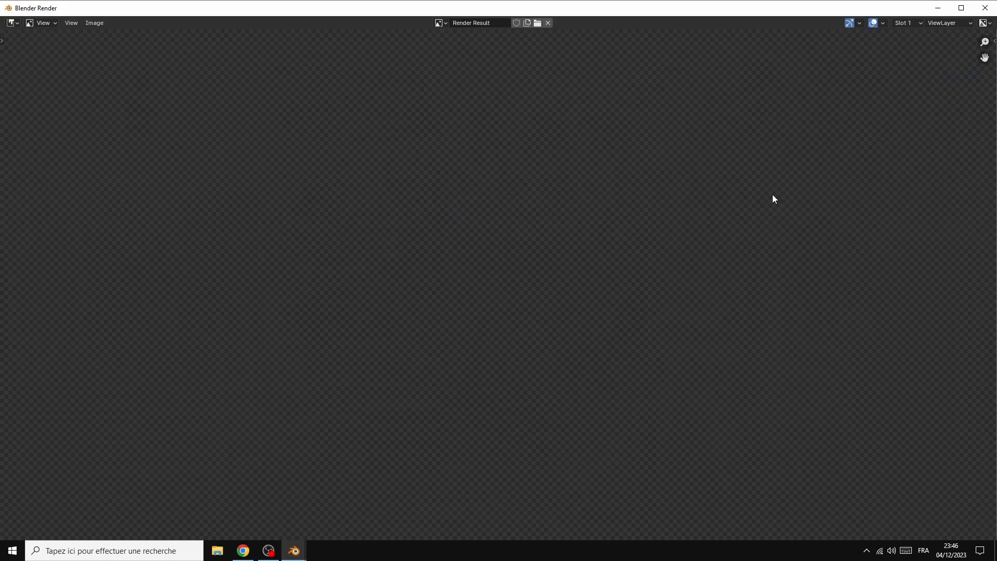
scroll(768, 194, down, 2)
scroll(748, 184, up, 3)
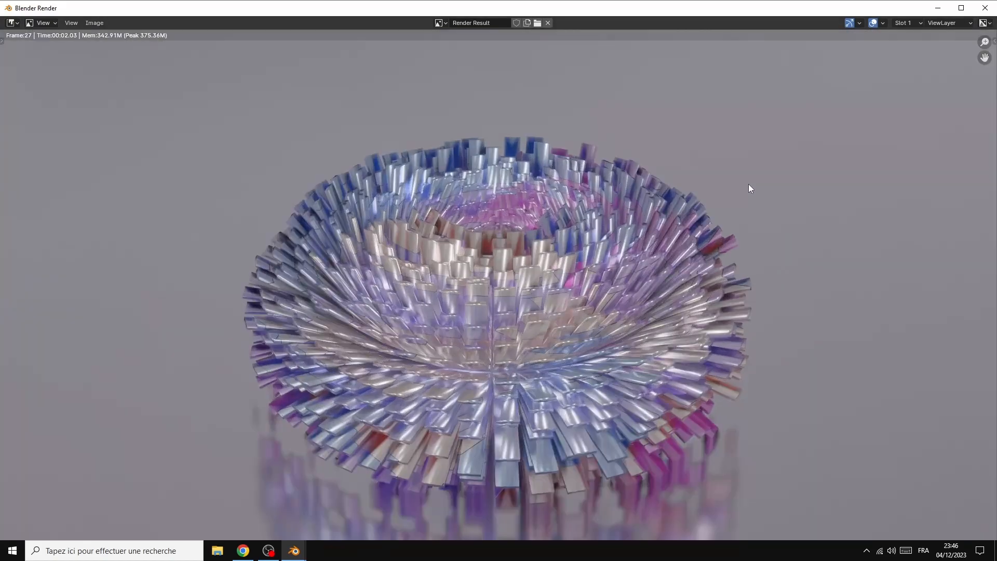
scroll(748, 185, down, 2)
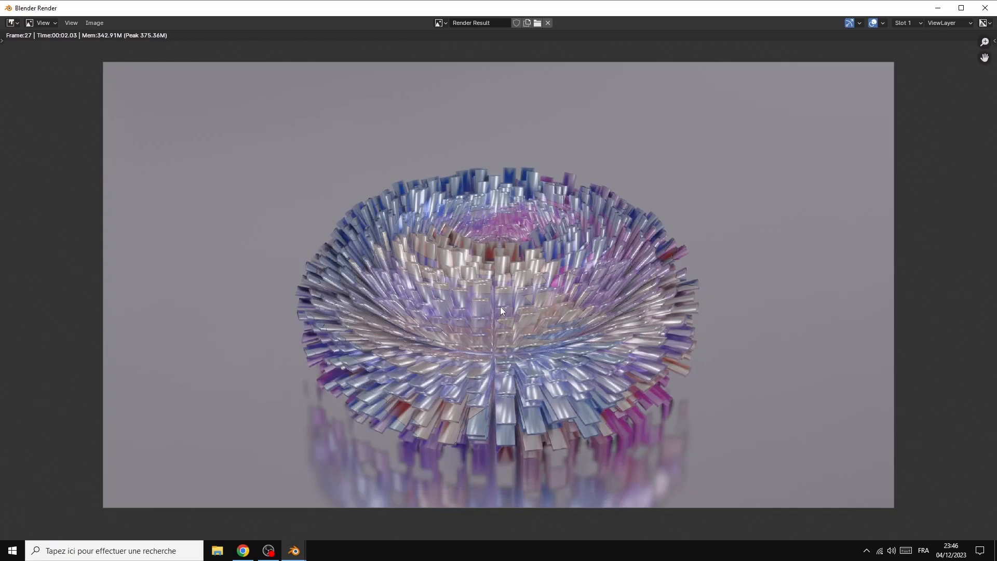
click(985, 7)
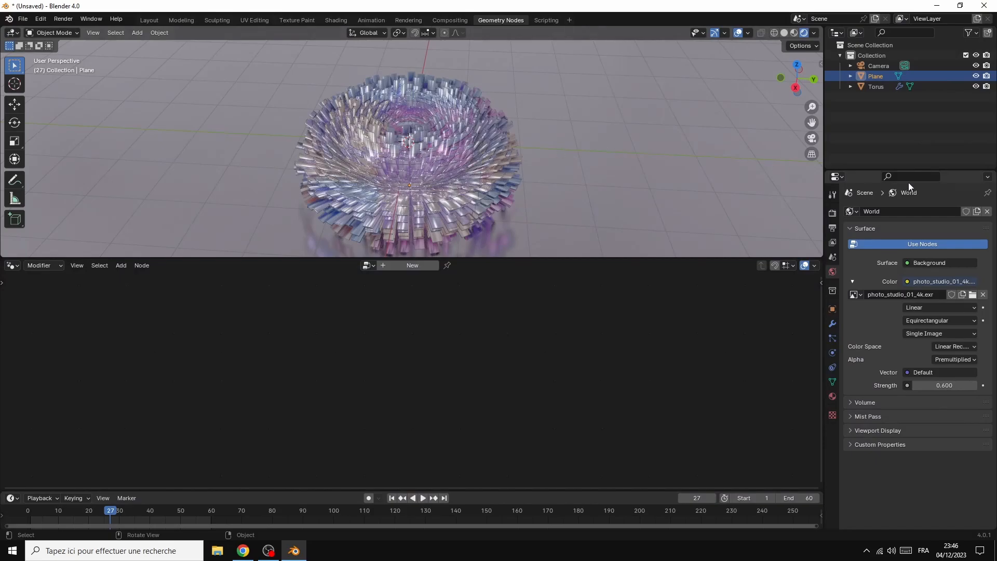
Step: Switch the render engine to Cycles and set its device to GPU Compute
click(831, 213)
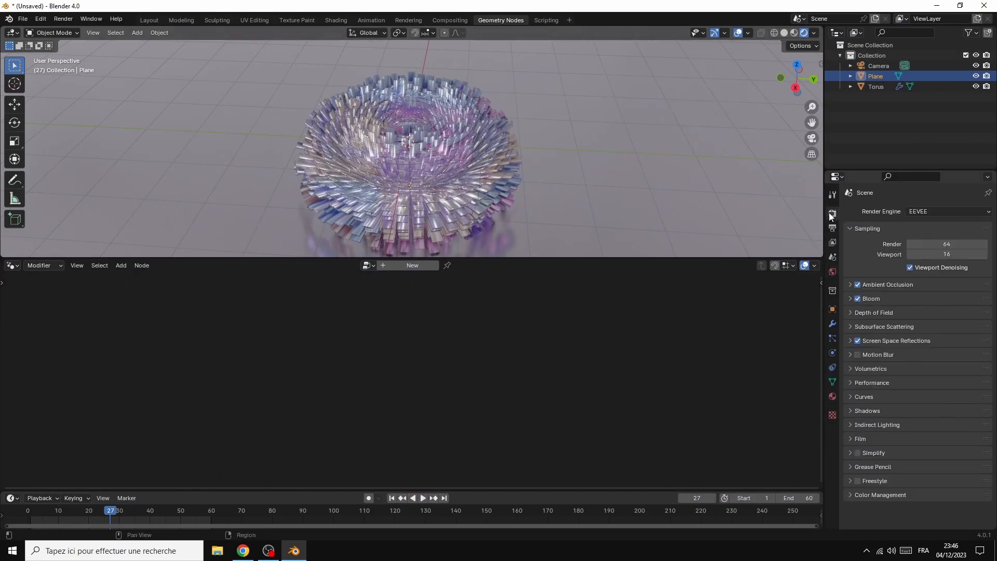
click(918, 212)
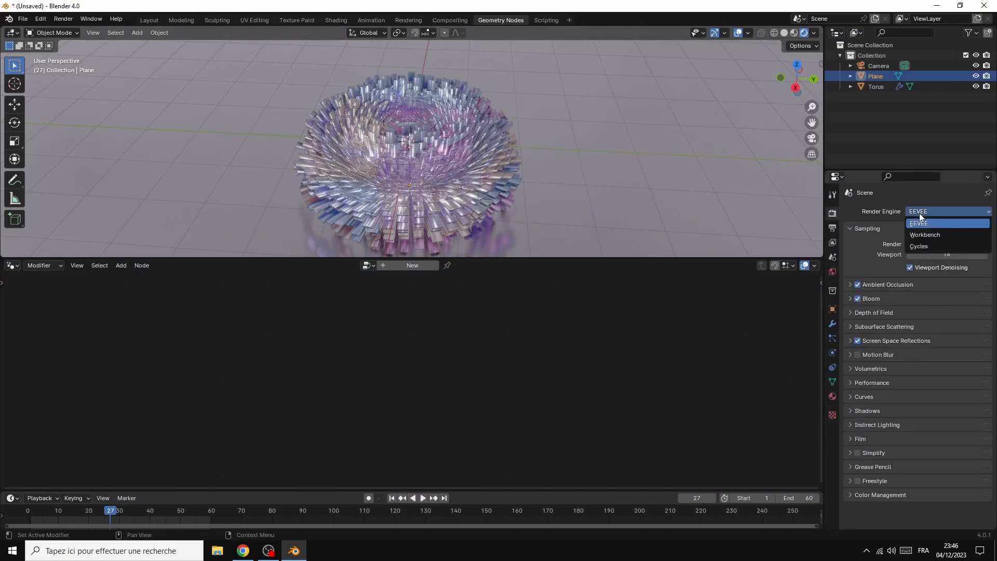
click(921, 246)
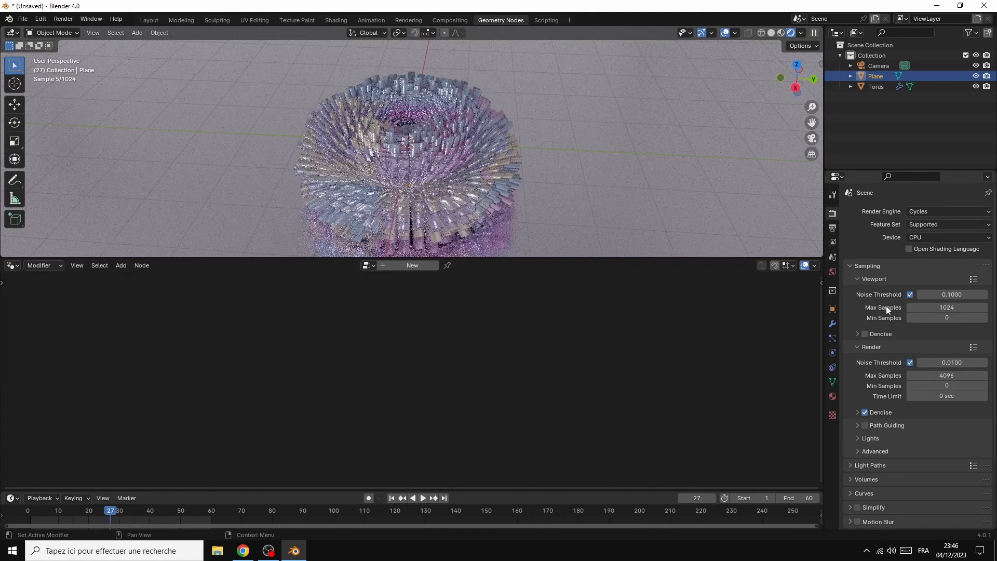
click(926, 238)
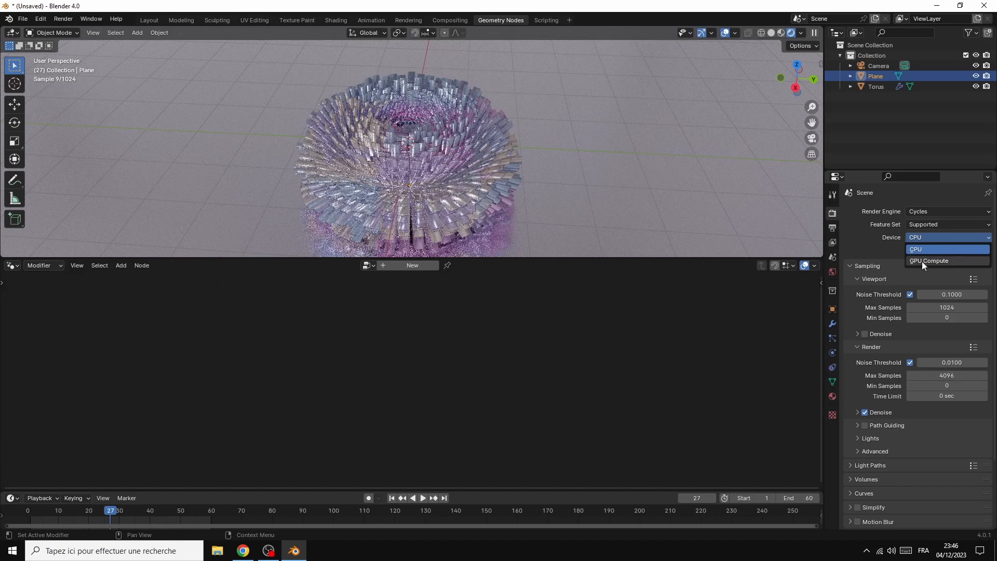
click(920, 260)
Step: Set the maximum samples to 32 for the viewport and 200 for the render
click(949, 298)
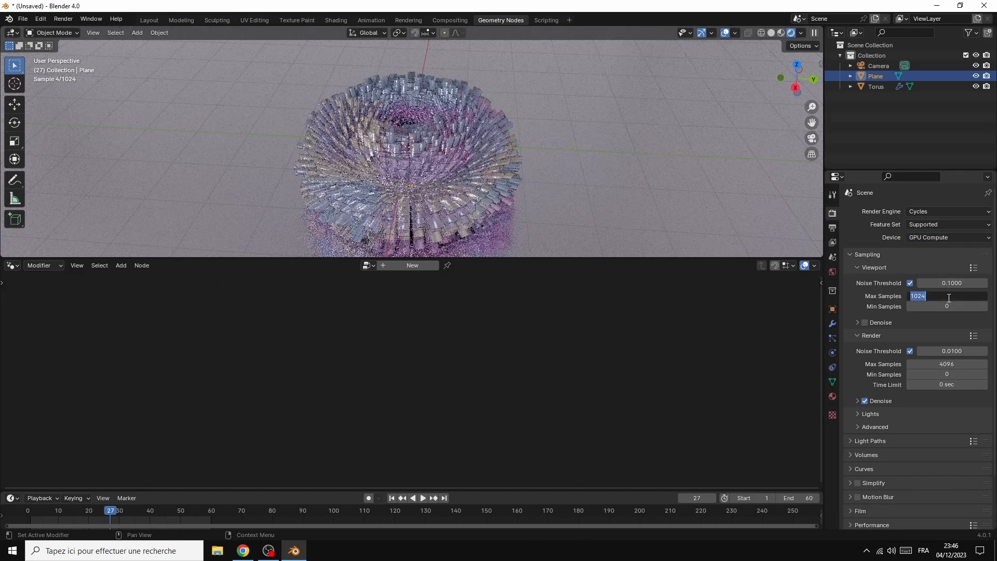
text(32)
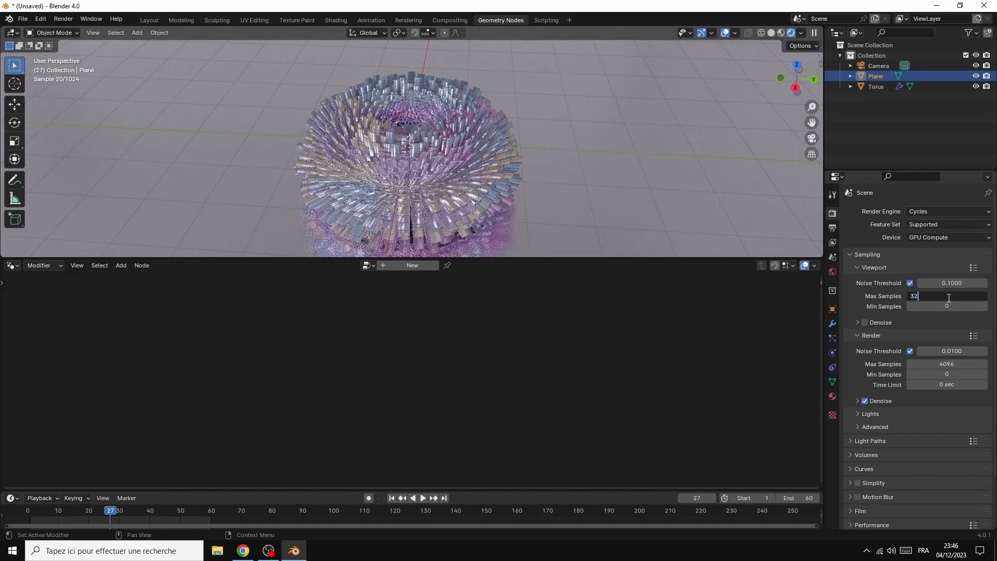
key(Return)
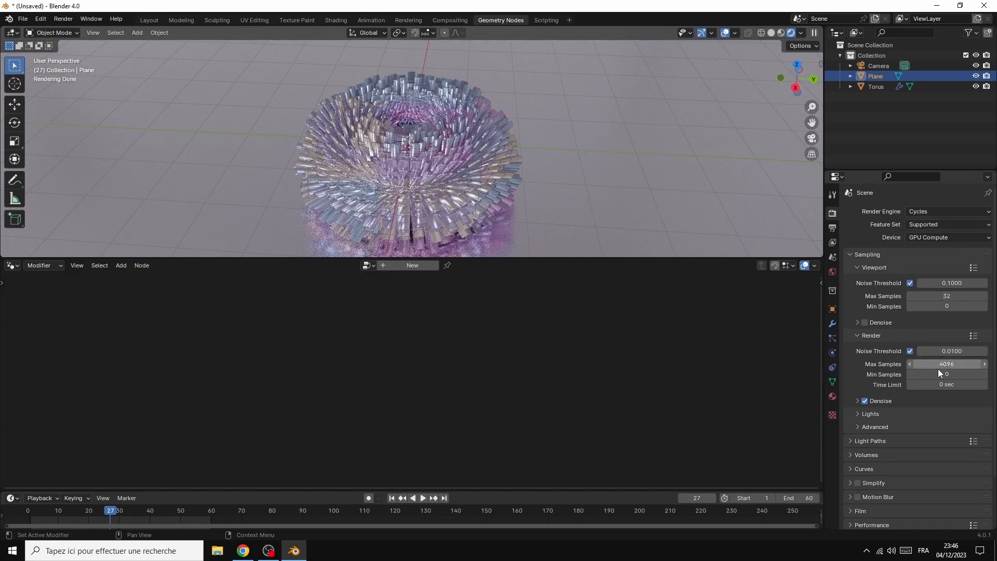
click(942, 364)
text(1000)
key(Return)
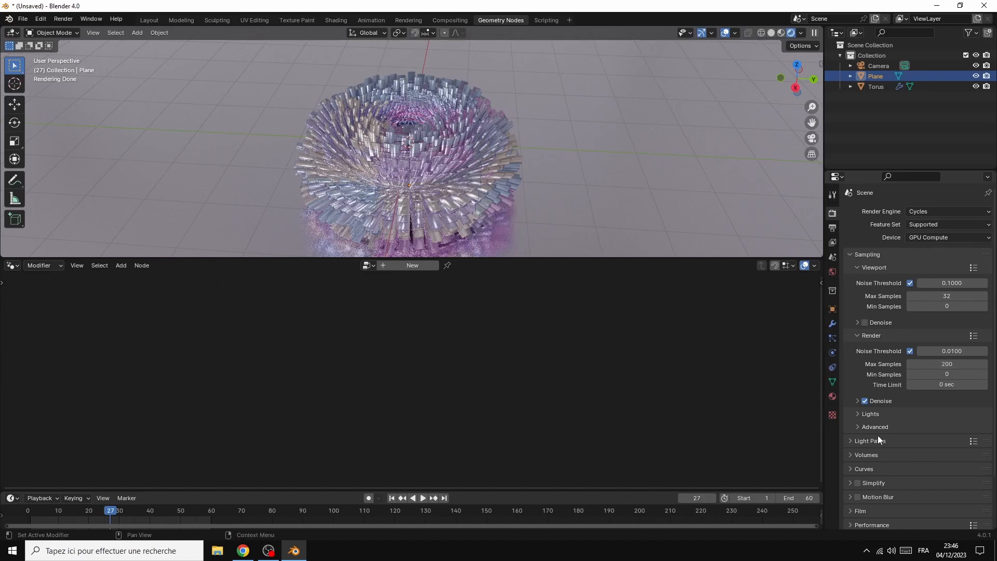
Step: Set all light path maximum bounces to 3 and disable both reflective and refractive caustics
click(850, 441)
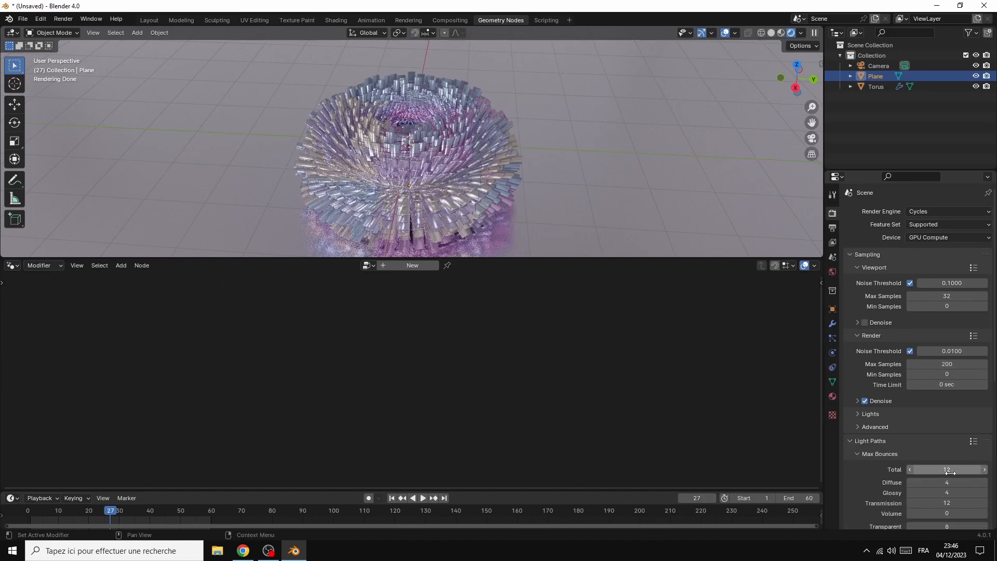
drag(953, 470, 953, 526)
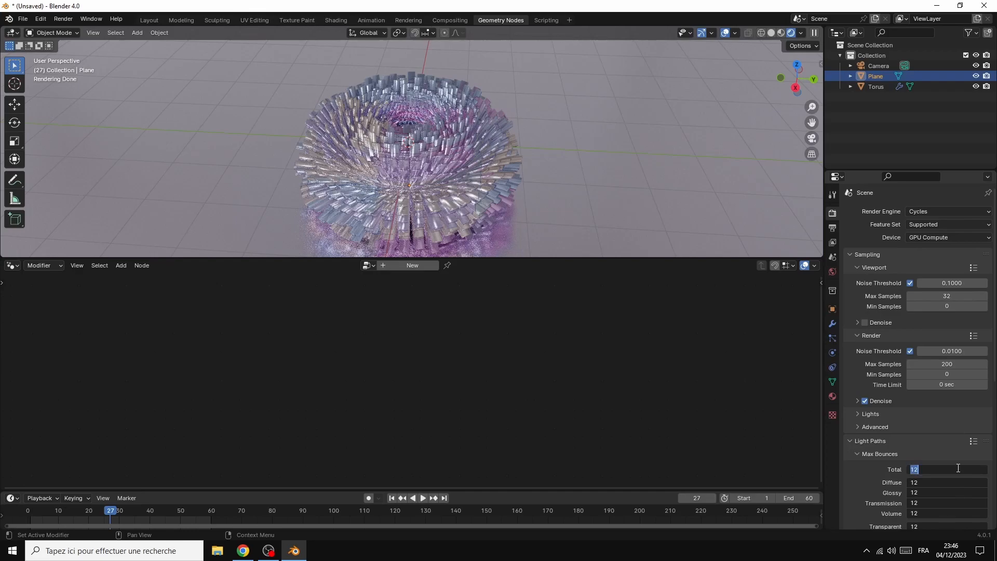
text(3)
key(Return)
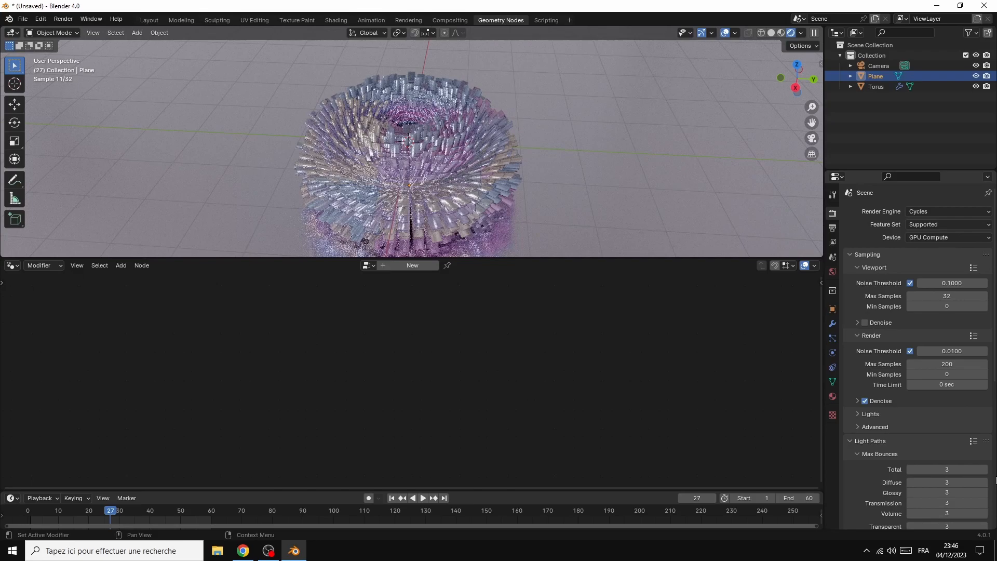
scroll(990, 473, down, 8)
click(910, 447)
click(910, 457)
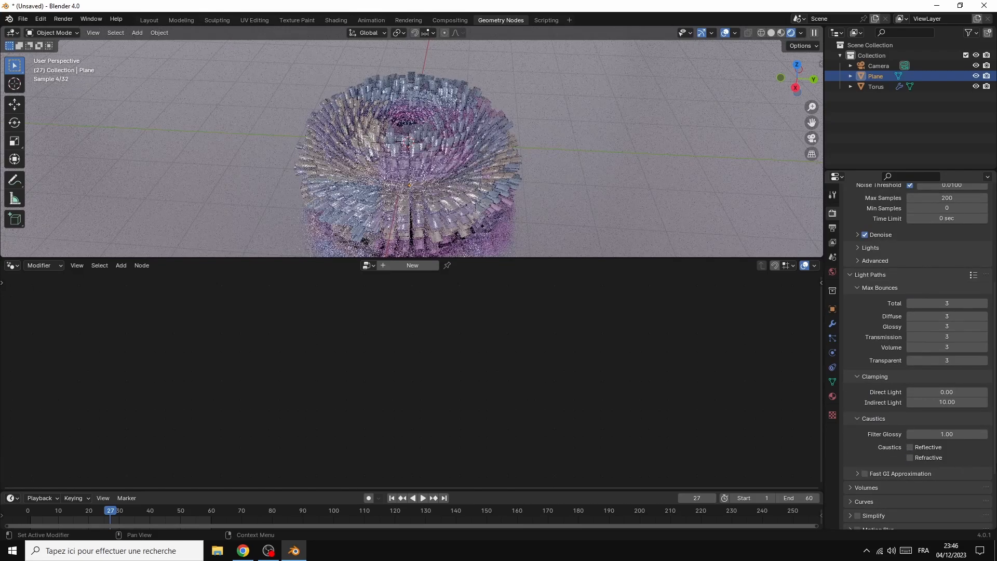
Step: Disable Use Curves BVH in the acceleration structure of the render performance settings
scroll(983, 467, down, 4)
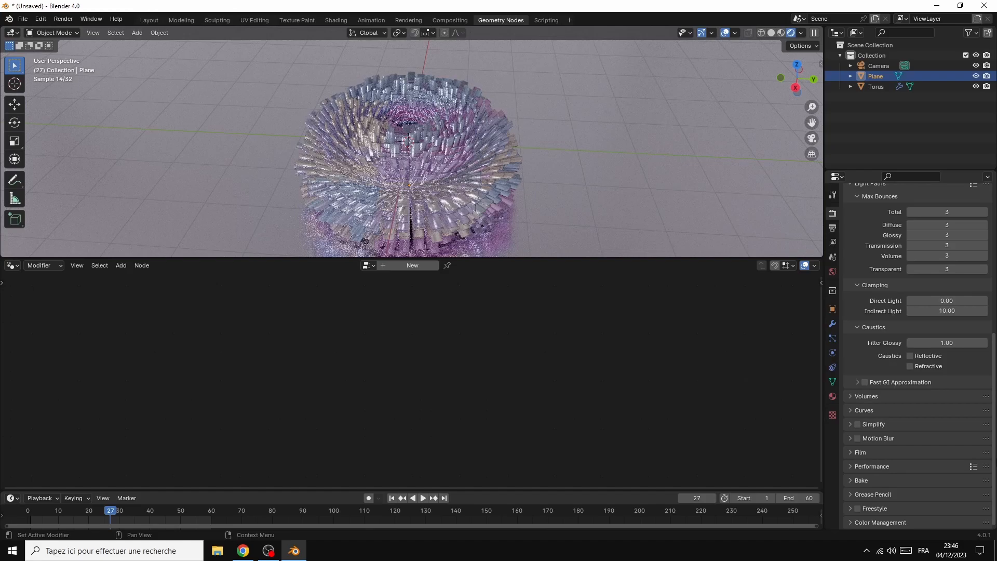
click(852, 465)
scroll(905, 478, down, 3)
scroll(922, 481, down, 4)
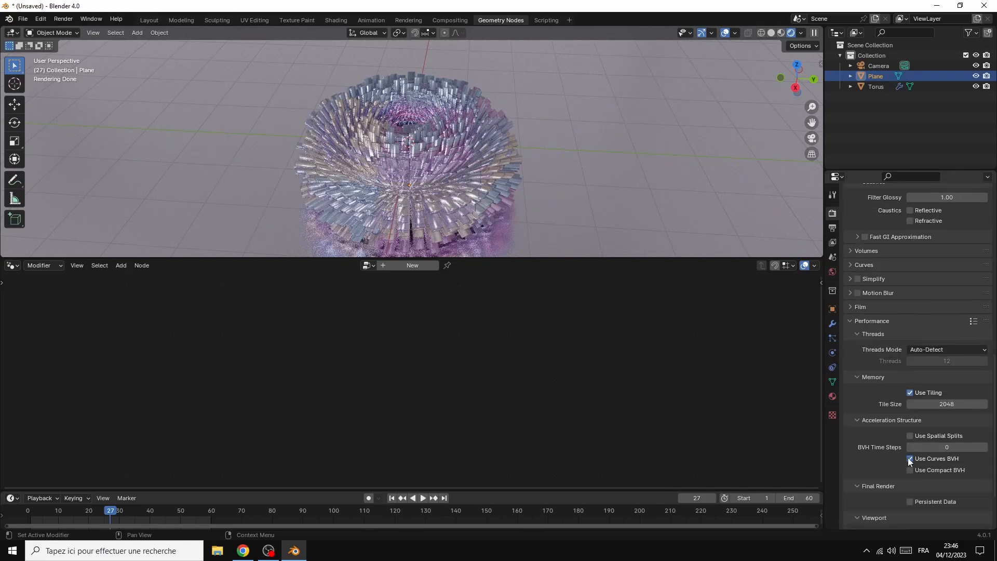
click(909, 459)
scroll(878, 447, down, 2)
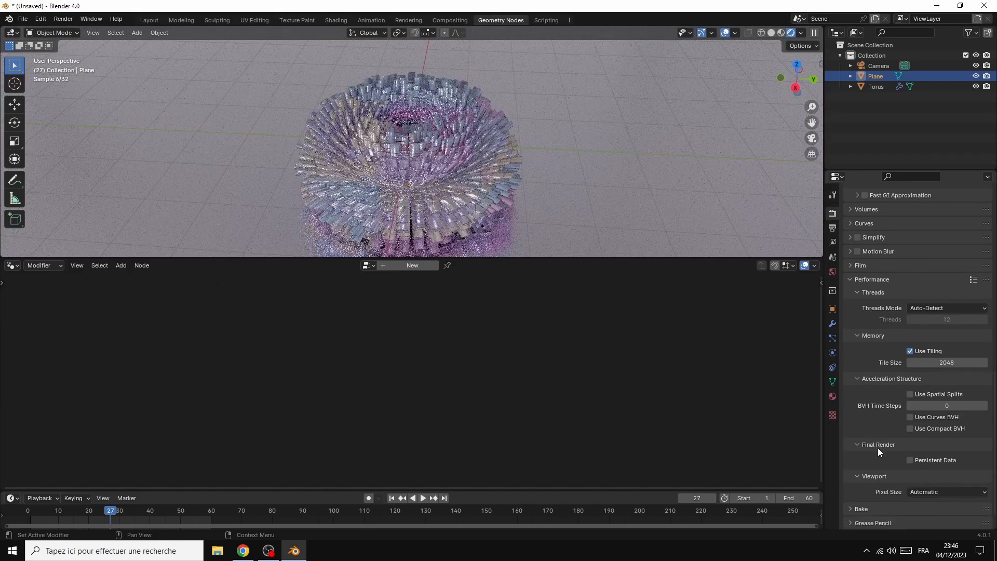
Step: Set the color management look to High Contrast
scroll(878, 447, down, 2)
click(853, 521)
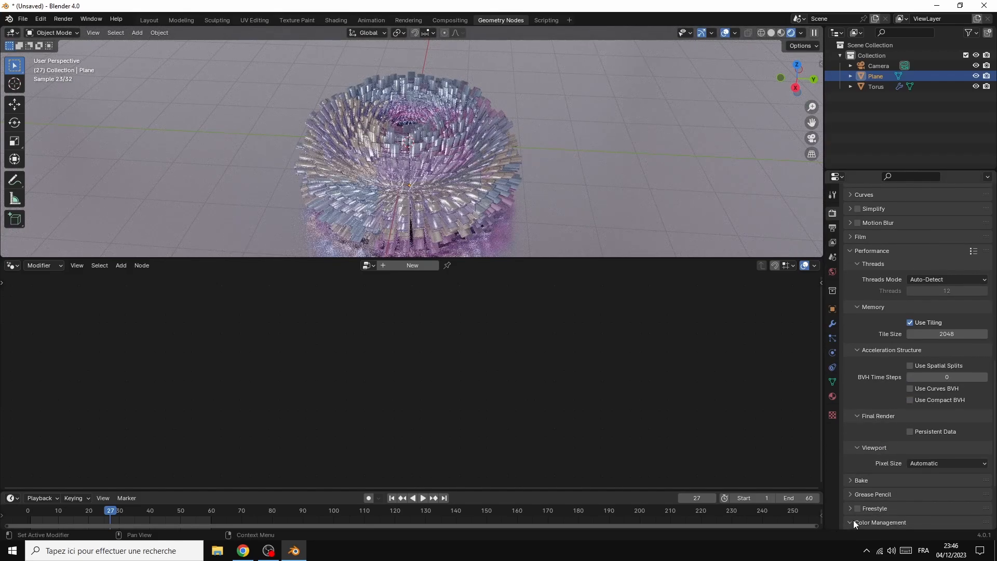
scroll(949, 481, down, 4)
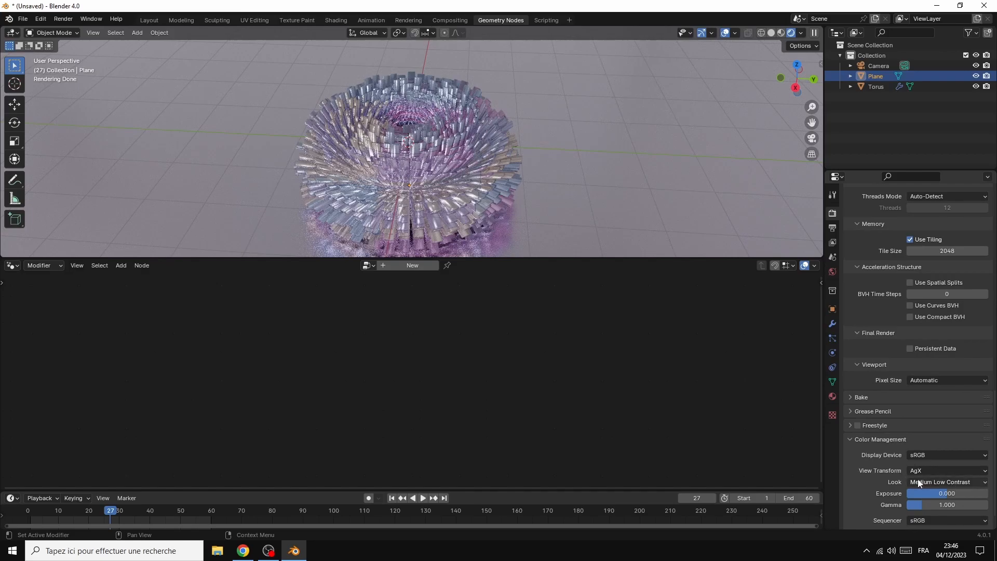
click(927, 482)
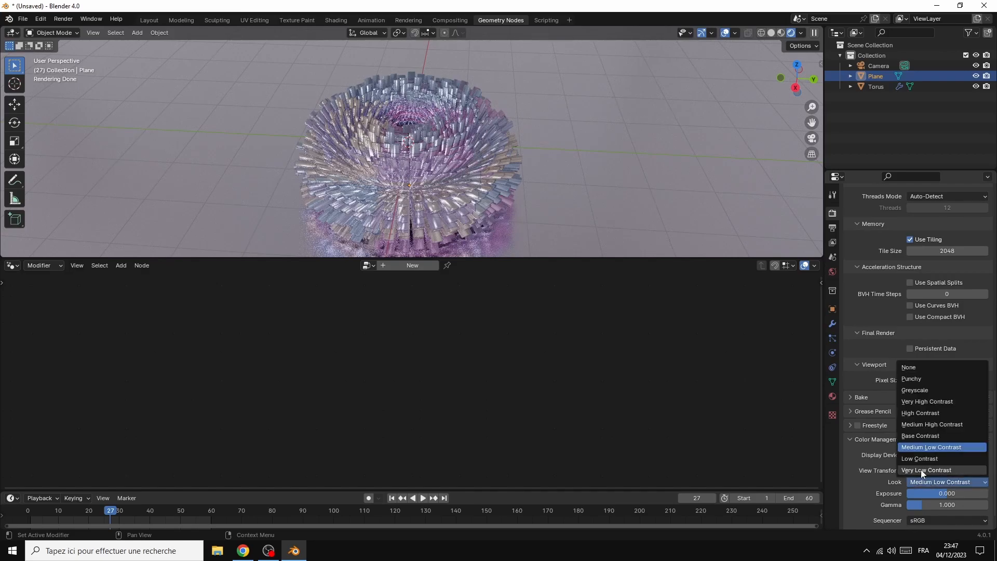
click(921, 412)
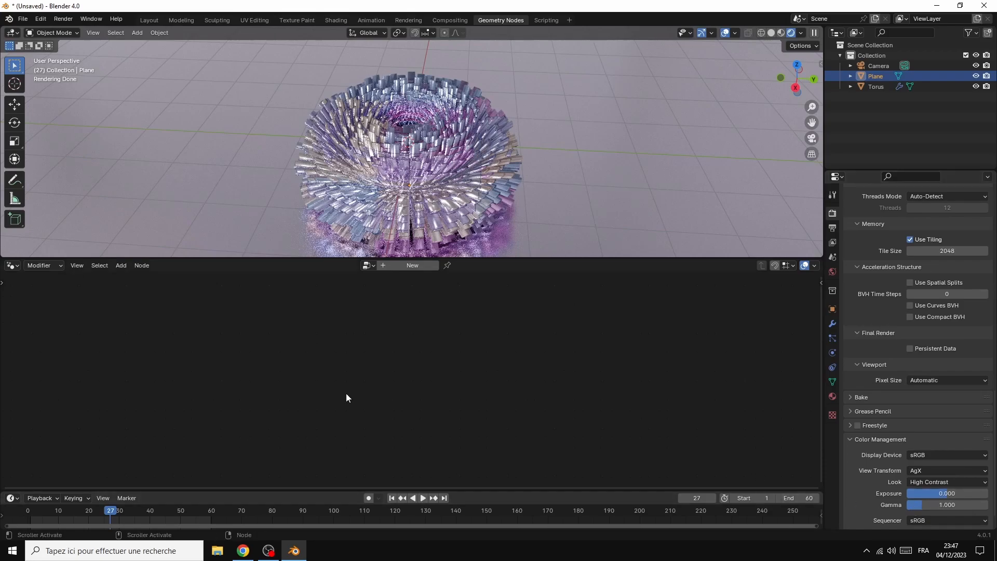
Step: Play back the animation in rendered shading, switch the viewport to material preview and play it back again
drag(797, 91, 774, 98)
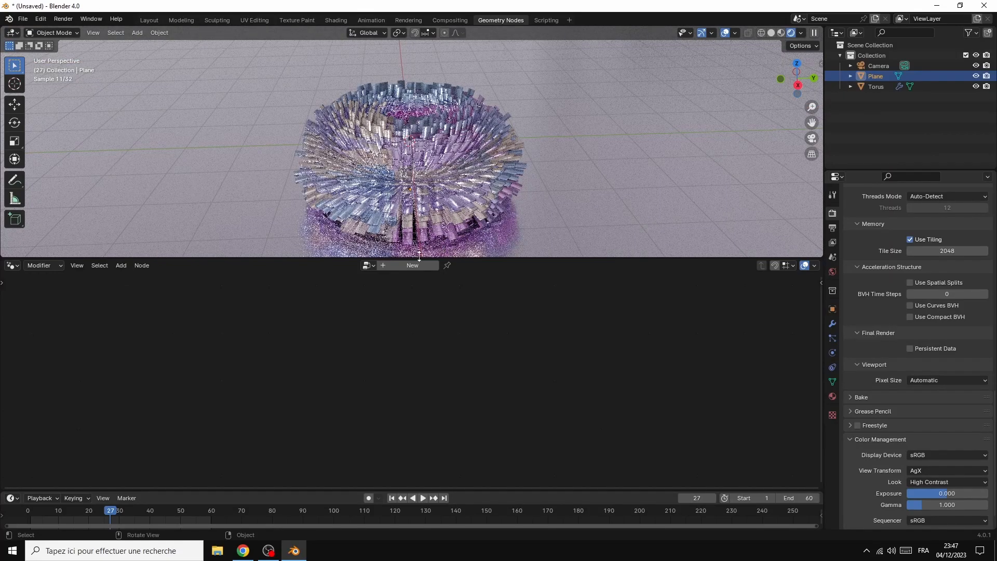
click(424, 499)
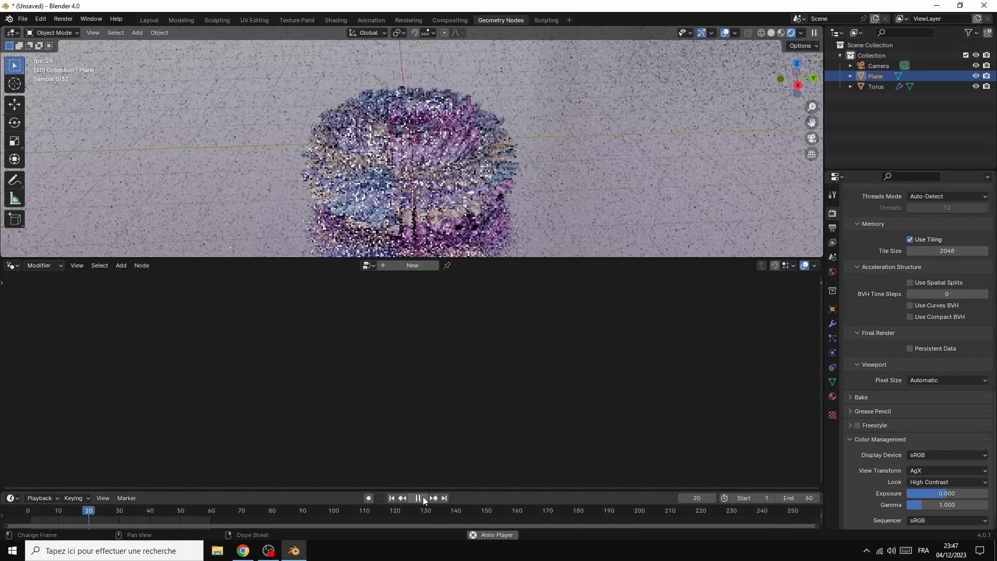
click(419, 497)
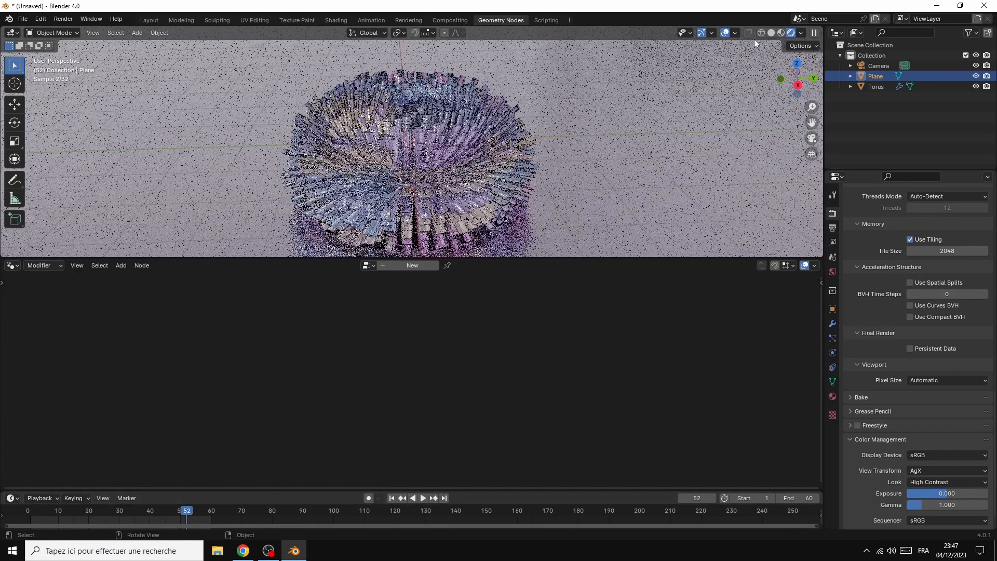
click(781, 32)
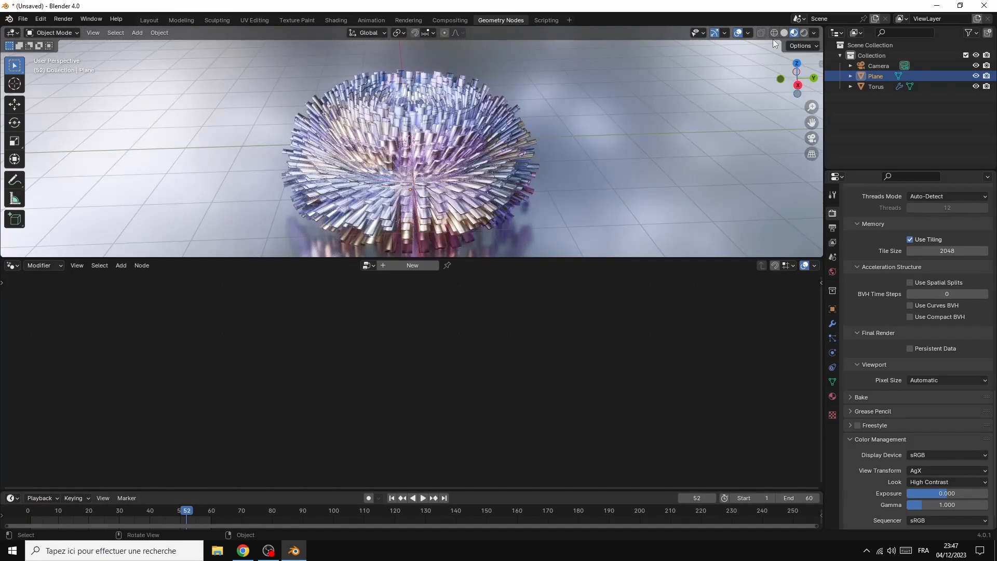
click(423, 498)
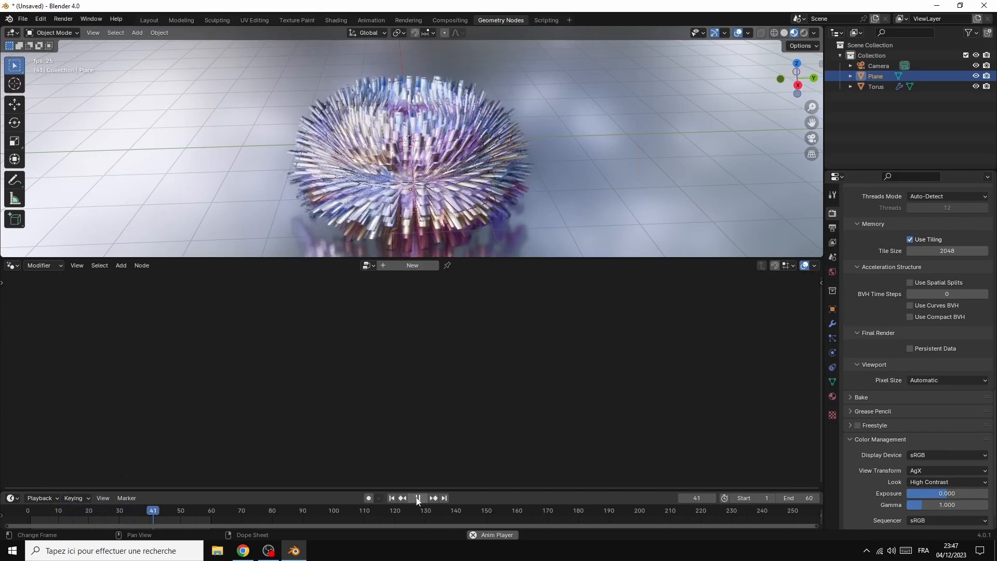
click(417, 498)
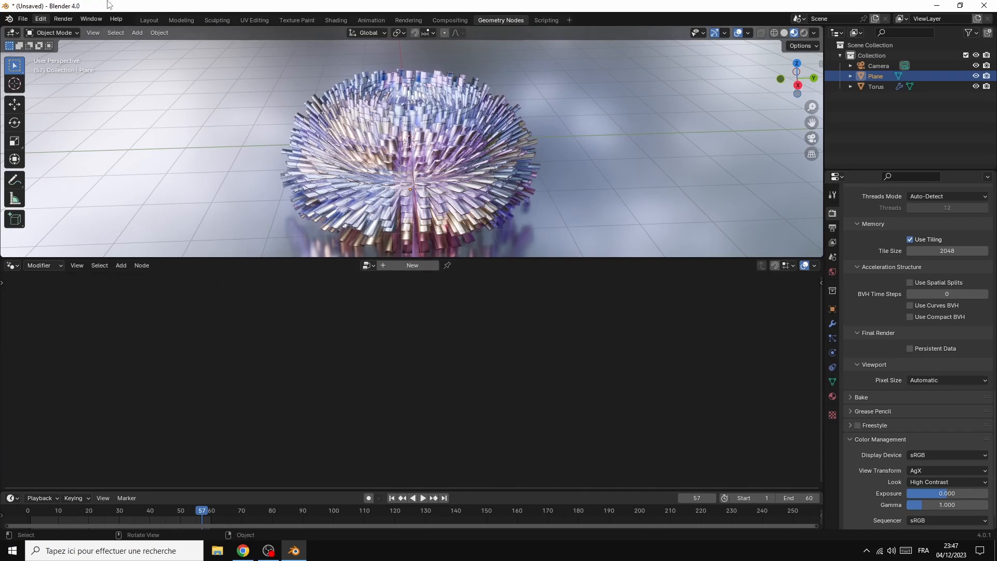
Step: Render the current frame as an image with Cycles and inspect the torus and its floor reflection up close
click(63, 20)
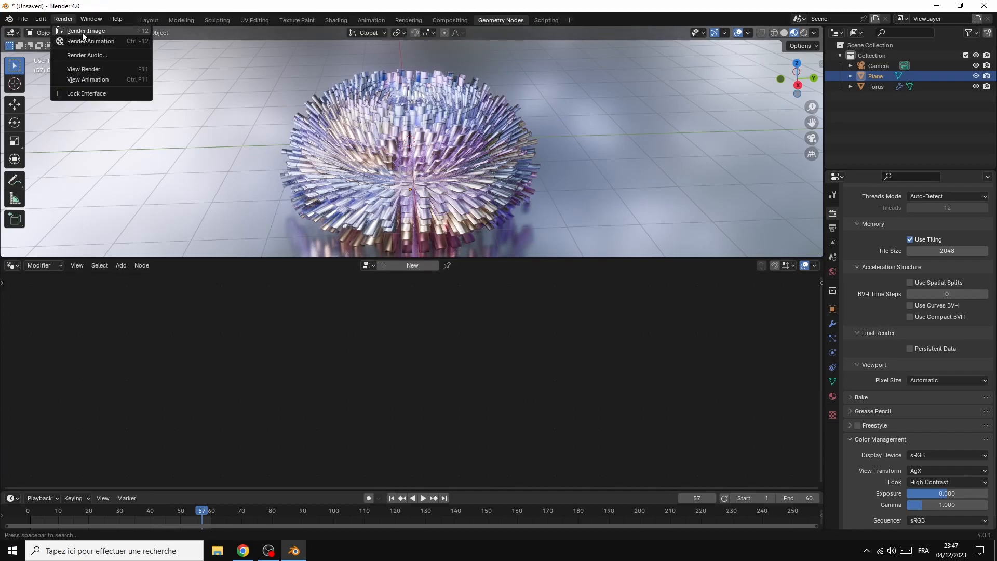
click(82, 33)
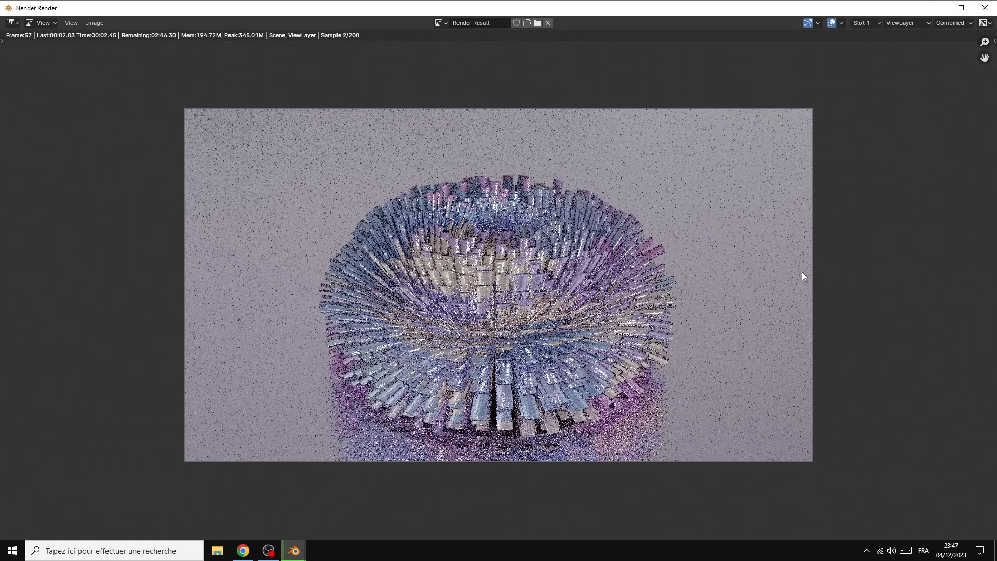
scroll(801, 285, up, 1)
scroll(801, 285, up, 1)
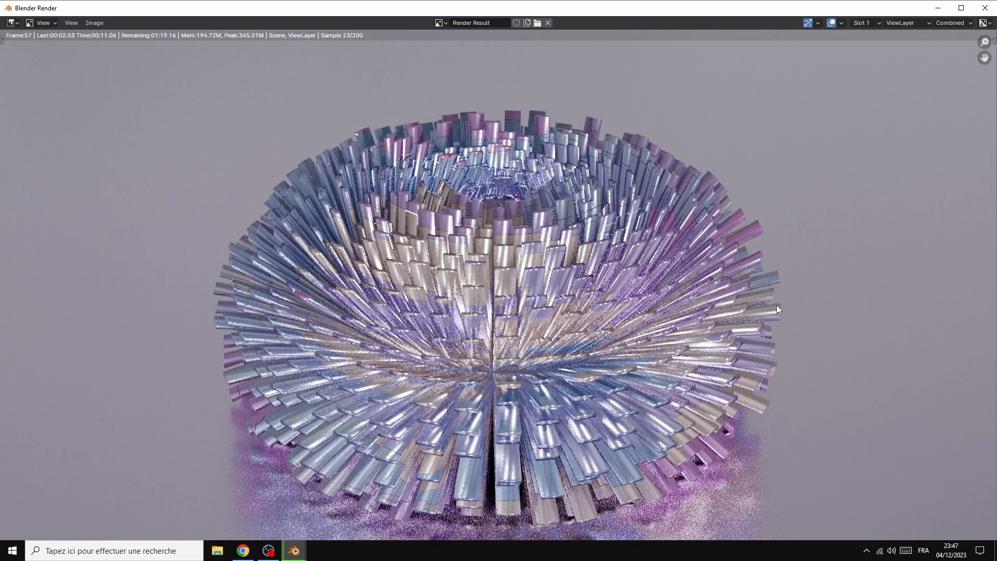
scroll(844, 273, down, 2)
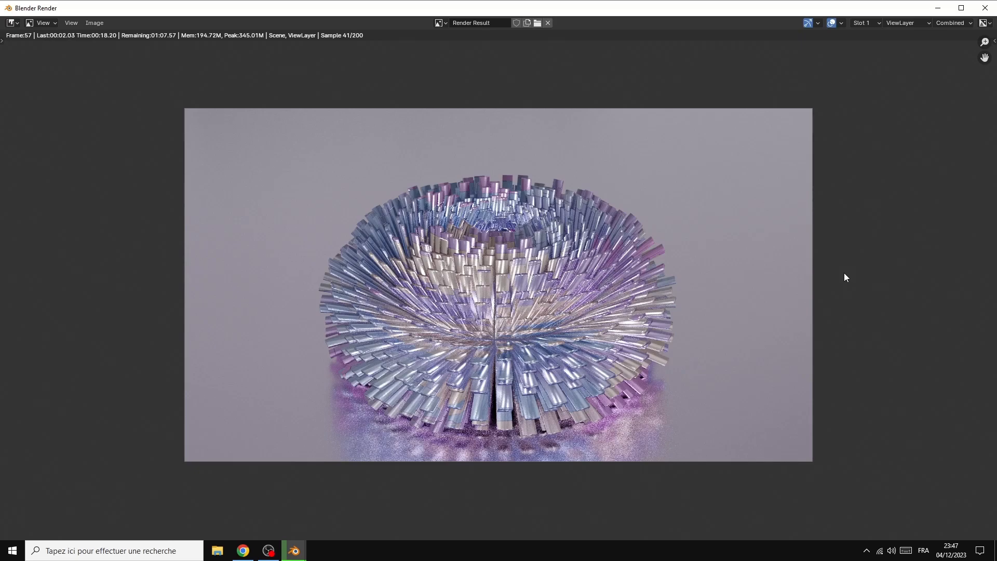
mouse_move(285, 552)
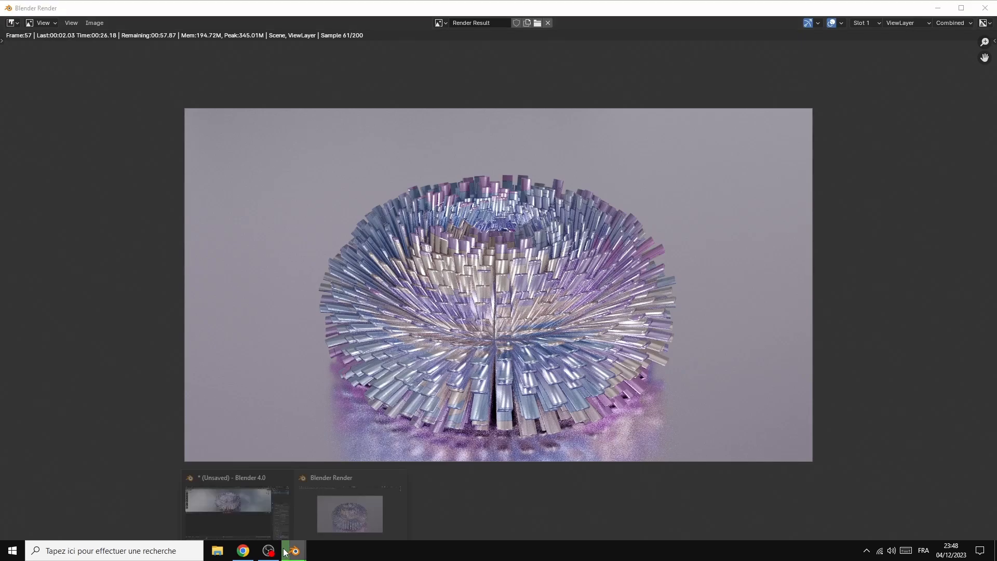
Step: In the torus material's color ramp, set the middle stop to light blue with hue 0.597 and the last stop to pale cream
click(236, 506)
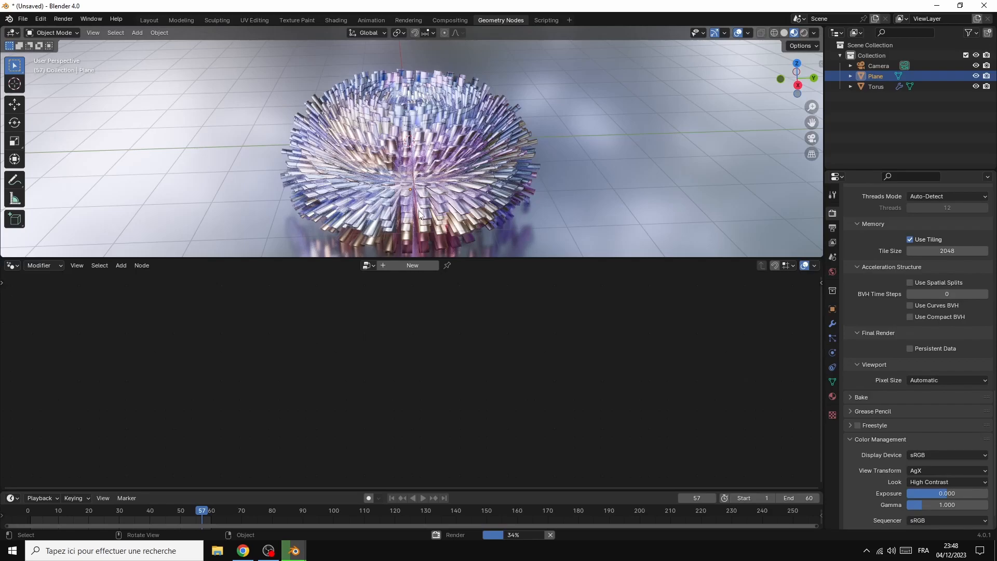
click(414, 226)
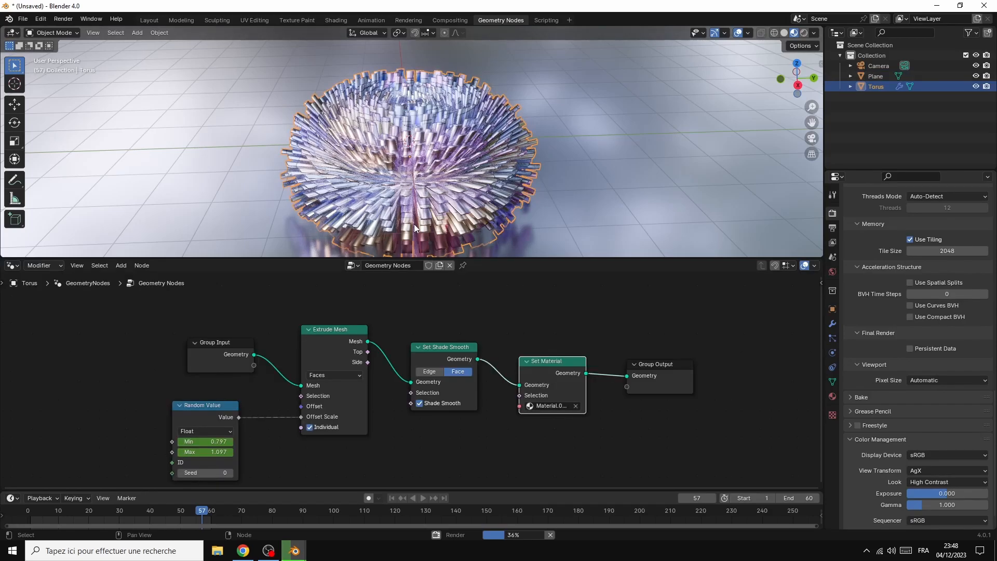
click(336, 20)
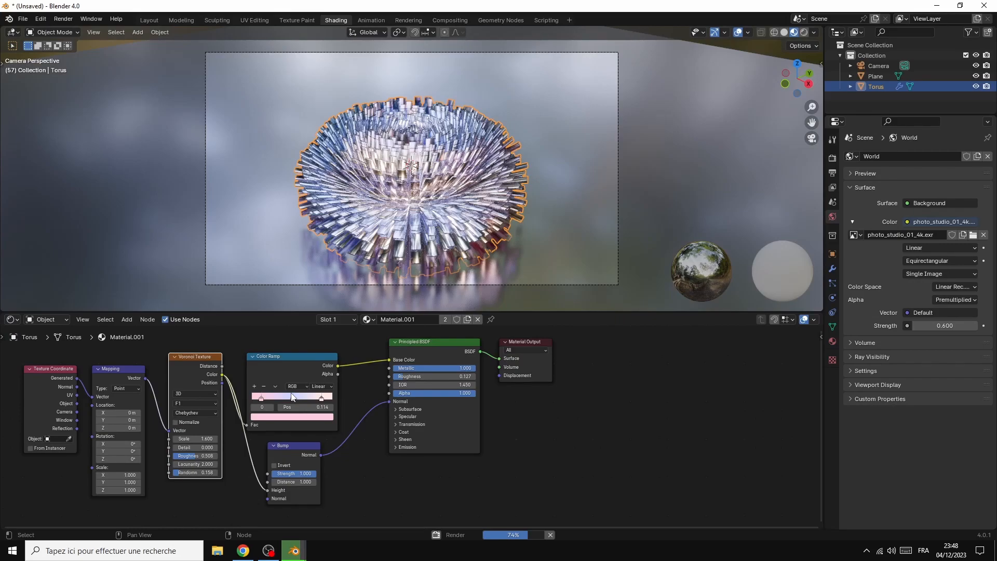
click(292, 416)
click(294, 321)
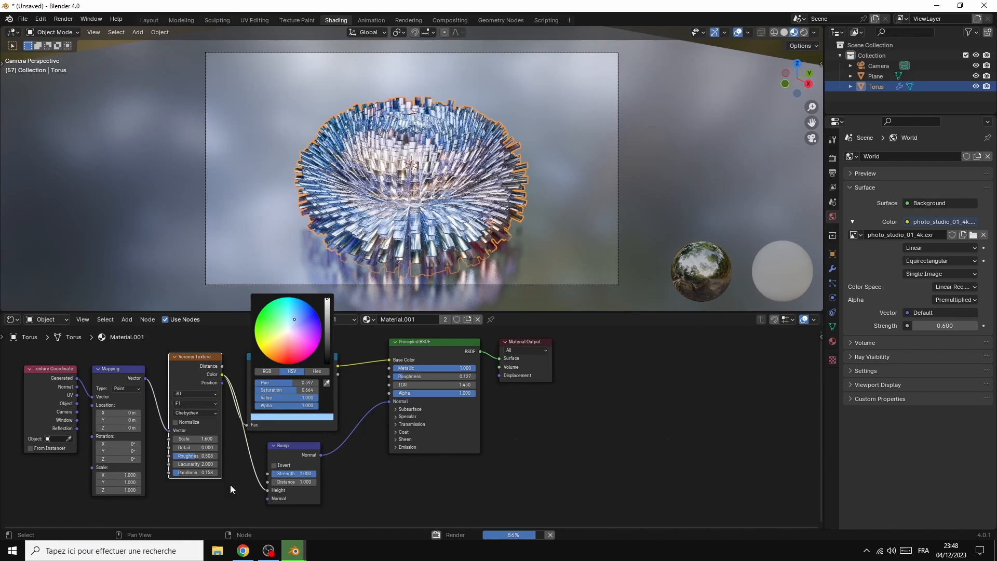
key(Escape)
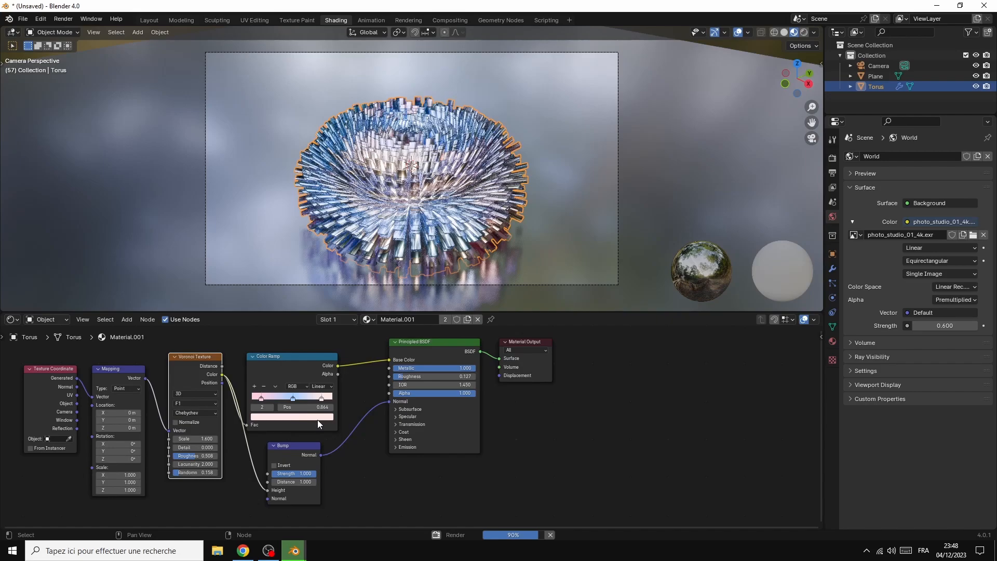
click(318, 418)
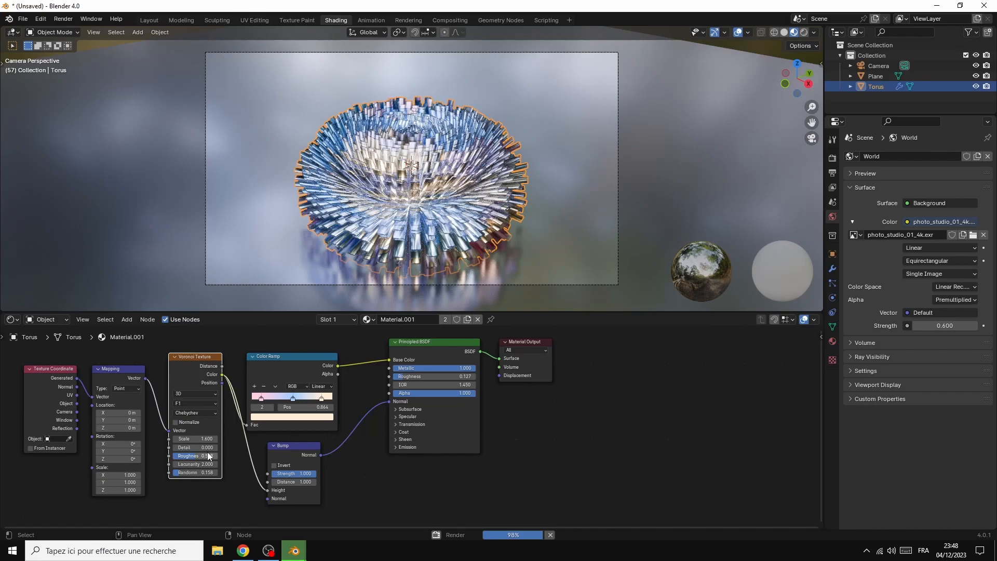
Step: Set the torus material's Voronoi Texture scale to 1.1, roughness to about 0.642 and randomness to about 0.292
drag(207, 456, 199, 456)
drag(202, 439, 177, 439)
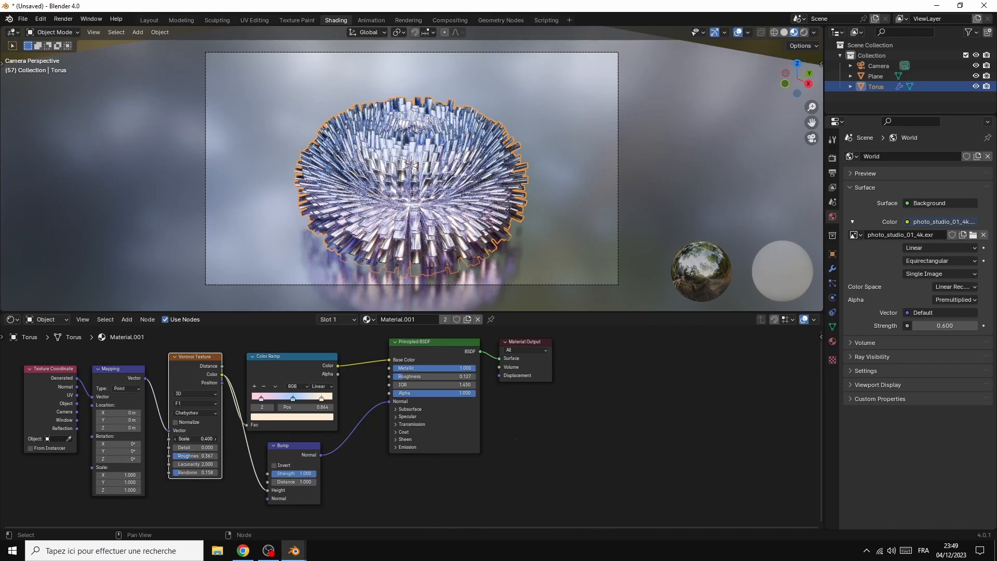
mouse_move(195, 438)
mouse_down()
mouse_move(214, 439)
mouse_move(193, 439)
mouse_up()
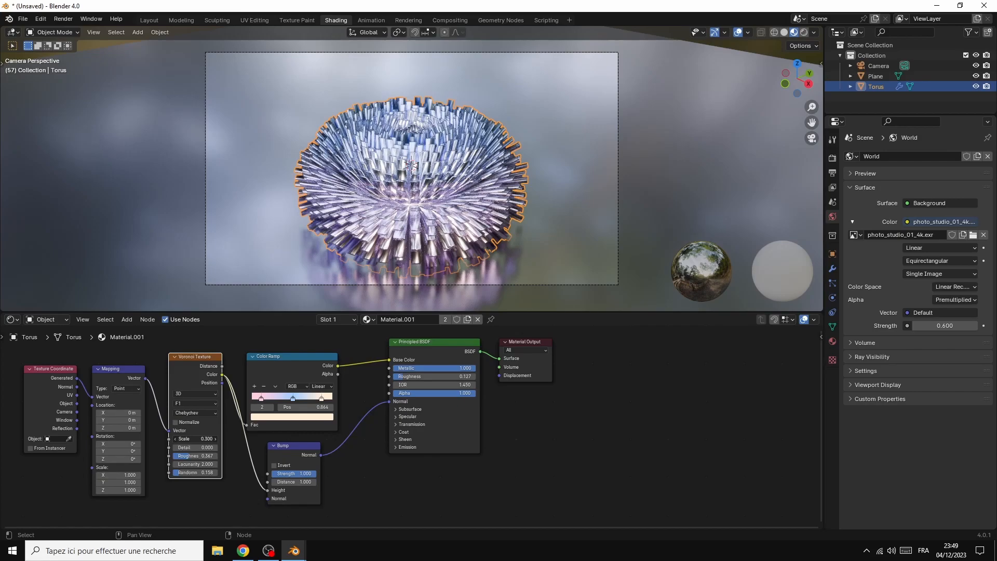
drag(193, 438, 213, 439)
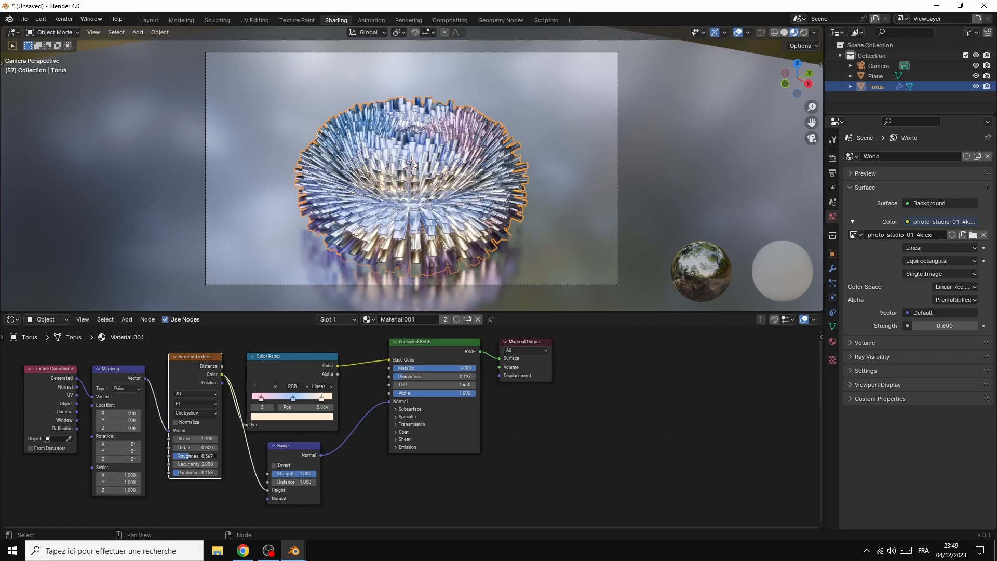
drag(189, 456, 193, 455)
drag(177, 473, 180, 472)
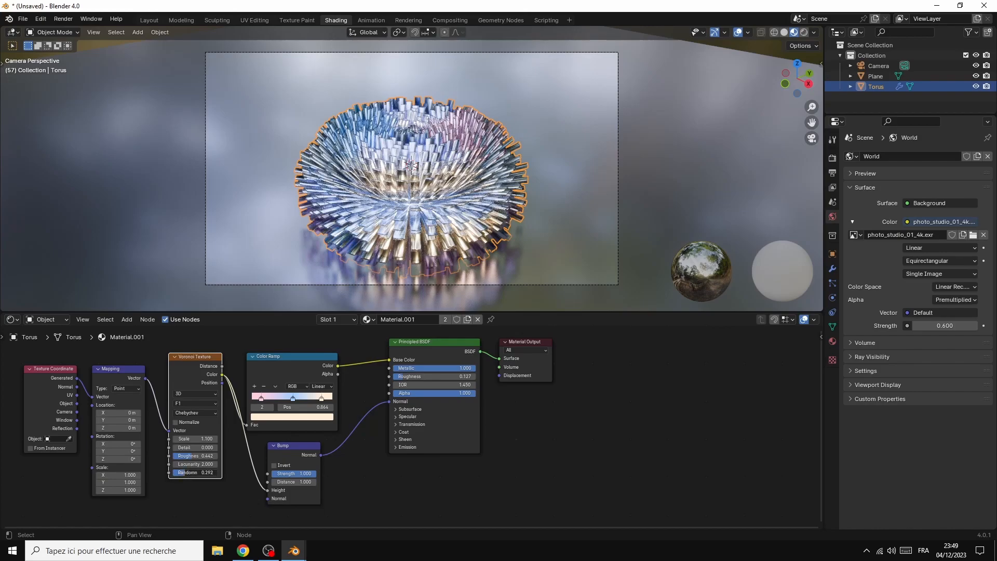
Step: Select the floor plane, view the finished render of the torus and close the render window
click(634, 176)
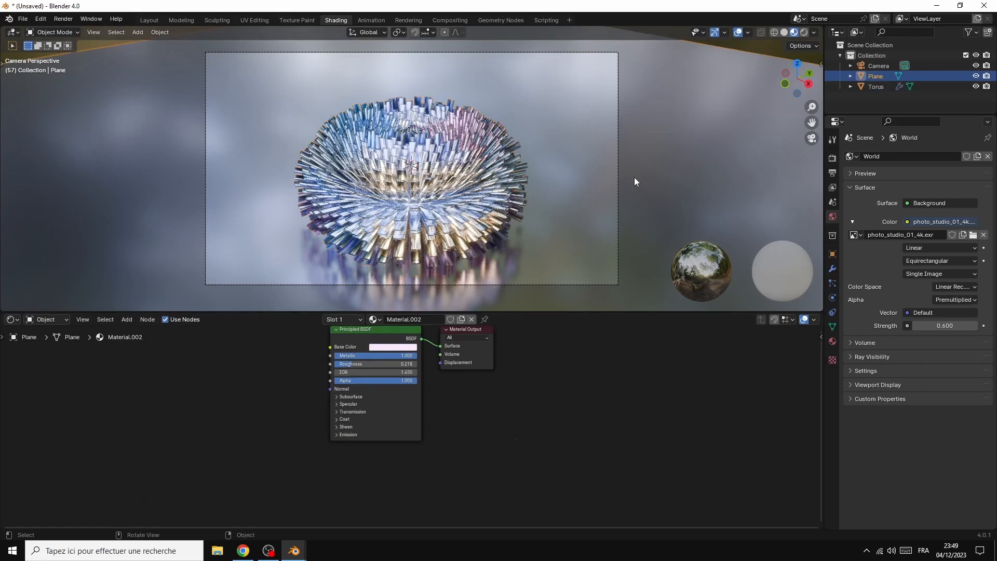
mouse_move(294, 551)
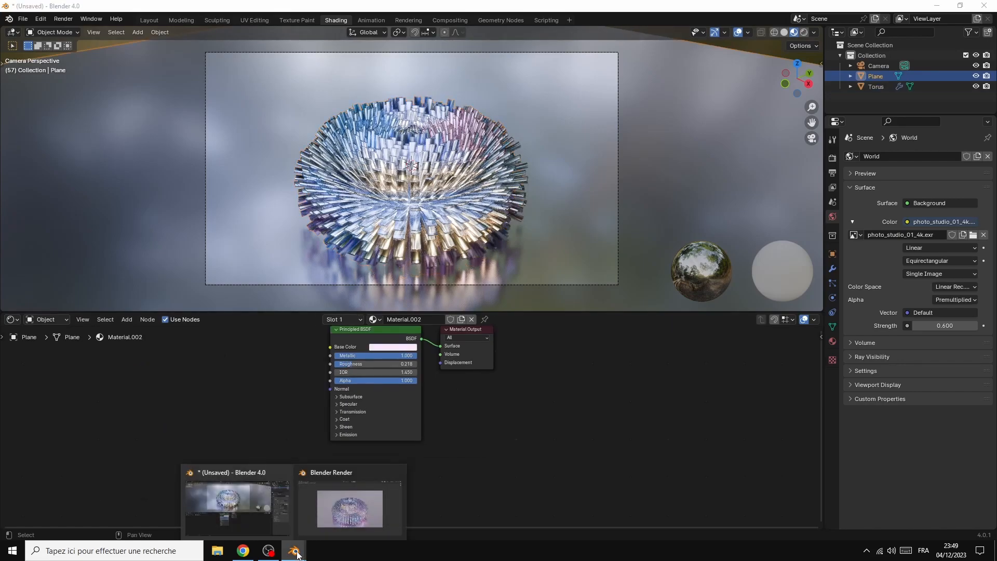
click(365, 506)
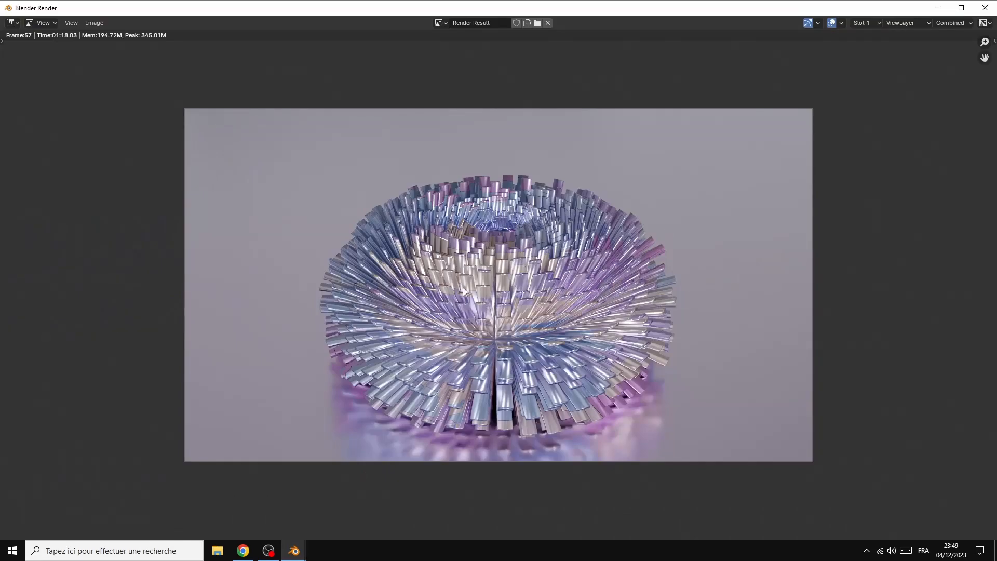
click(984, 7)
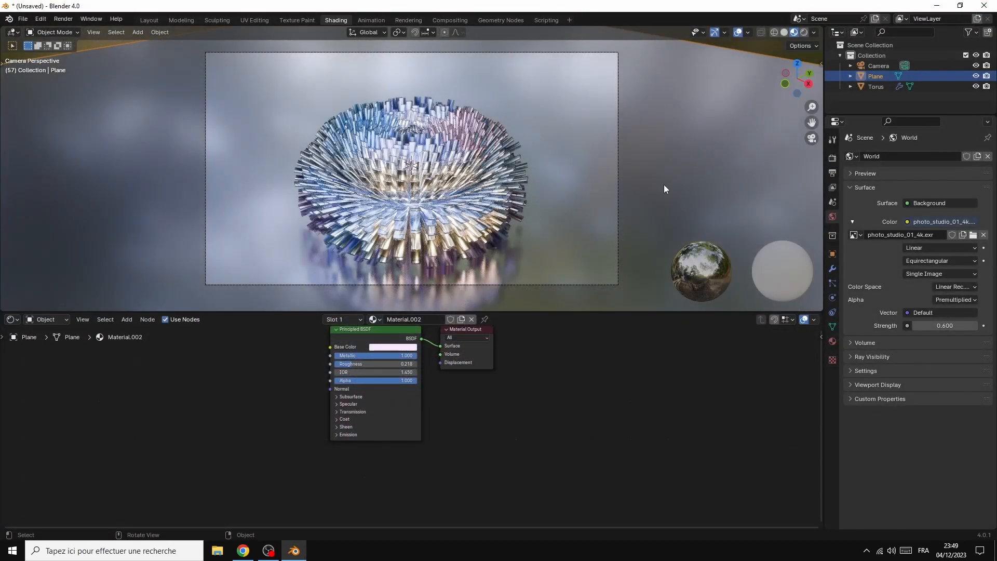
Step: Adjust the base color of the floor plane's material
click(406, 348)
drag(410, 263, 410, 263)
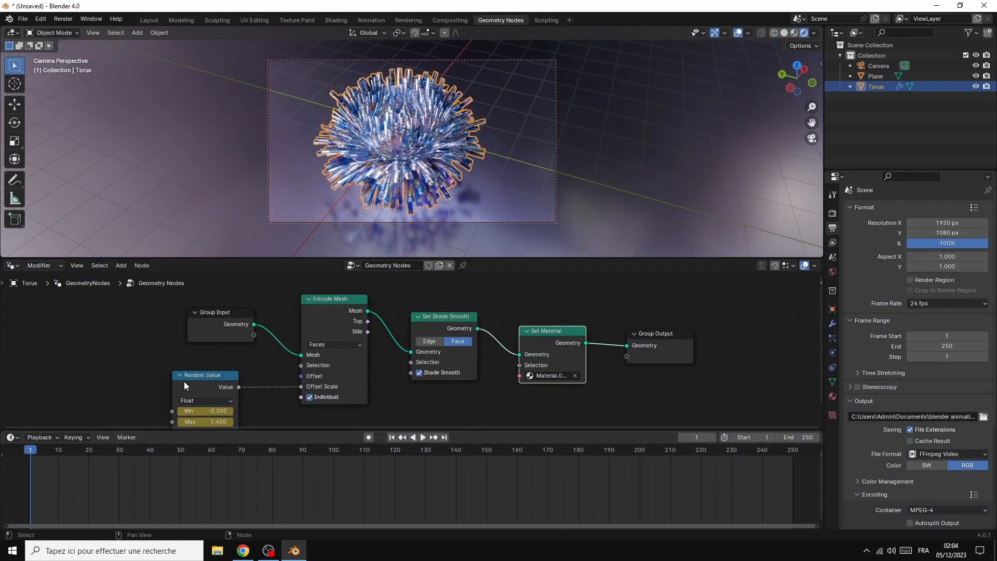
Step: Play the torus animation and scrub it from frame 1 to frame 60 to review the random extrusion
key(space)
drag(42, 455, 211, 493)
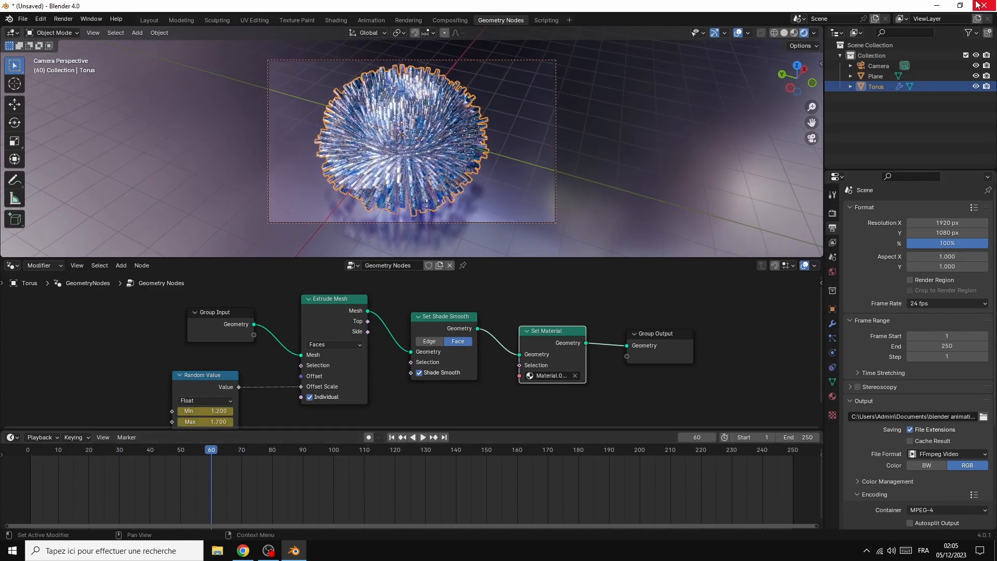
Step: Open the camera's lens settings and scrub the timeline to frame 250 and back to frame 179 to review the focal length animation
click(875, 64)
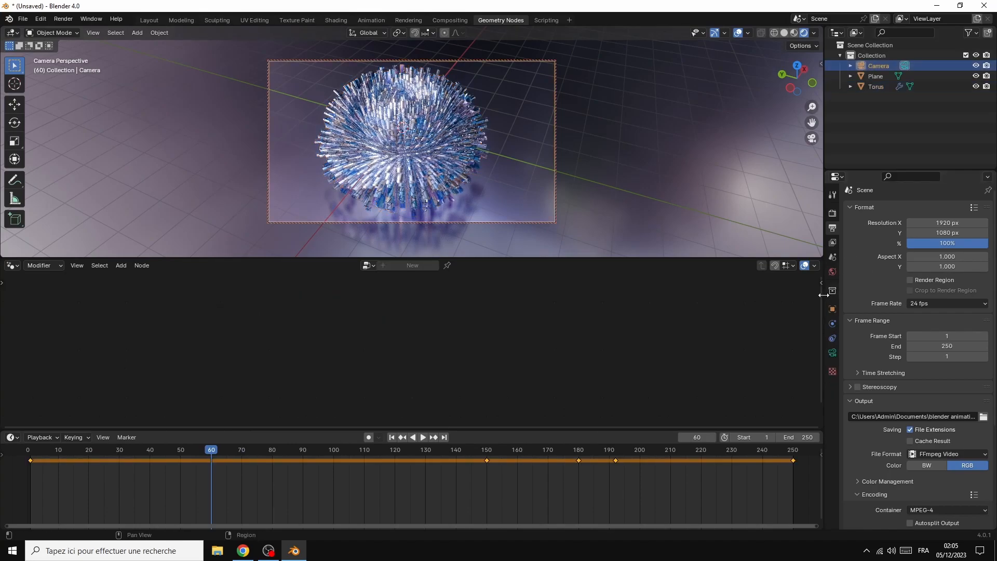
click(832, 354)
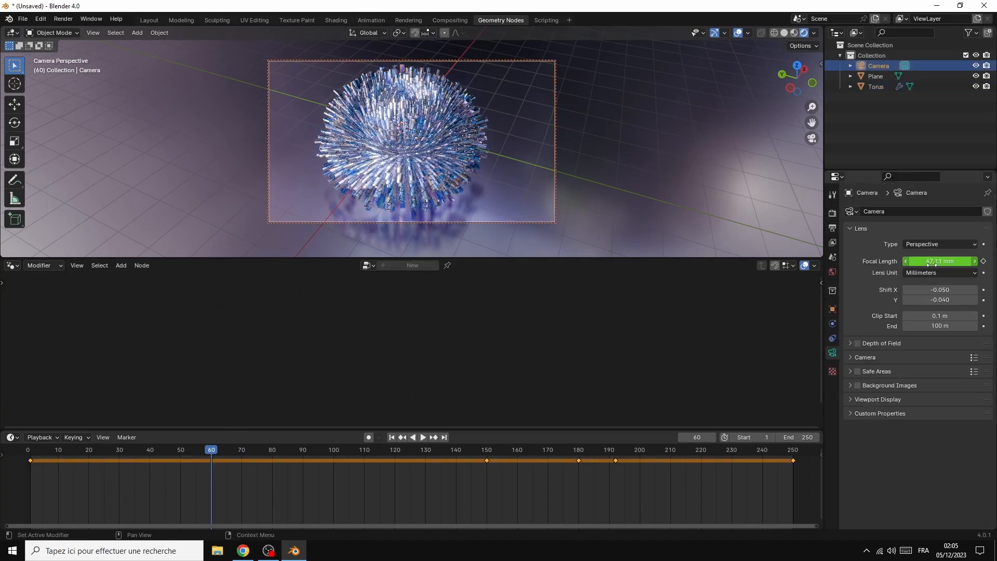
key(space)
drag(208, 452, 600, 474)
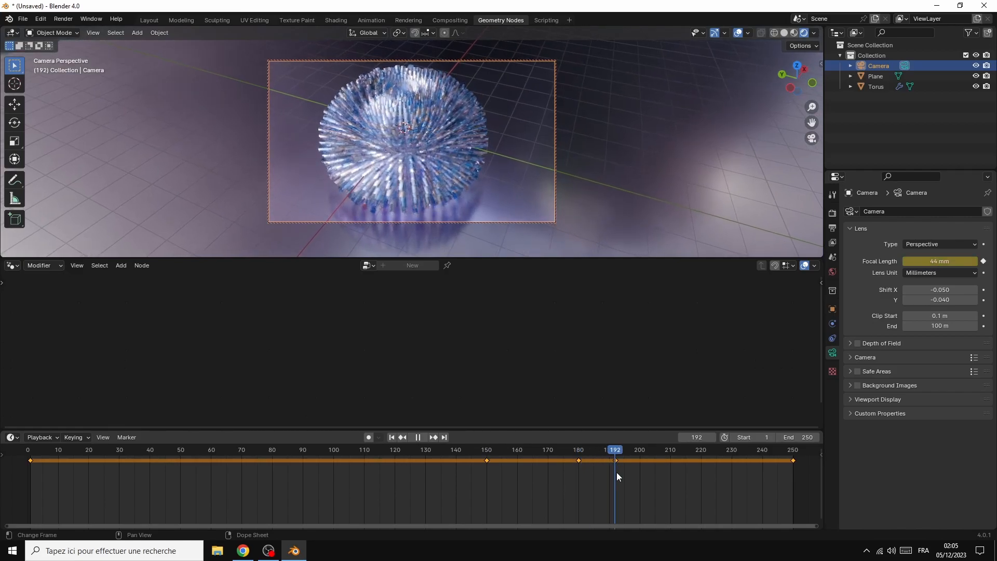
drag(670, 472, 793, 471)
click(574, 497)
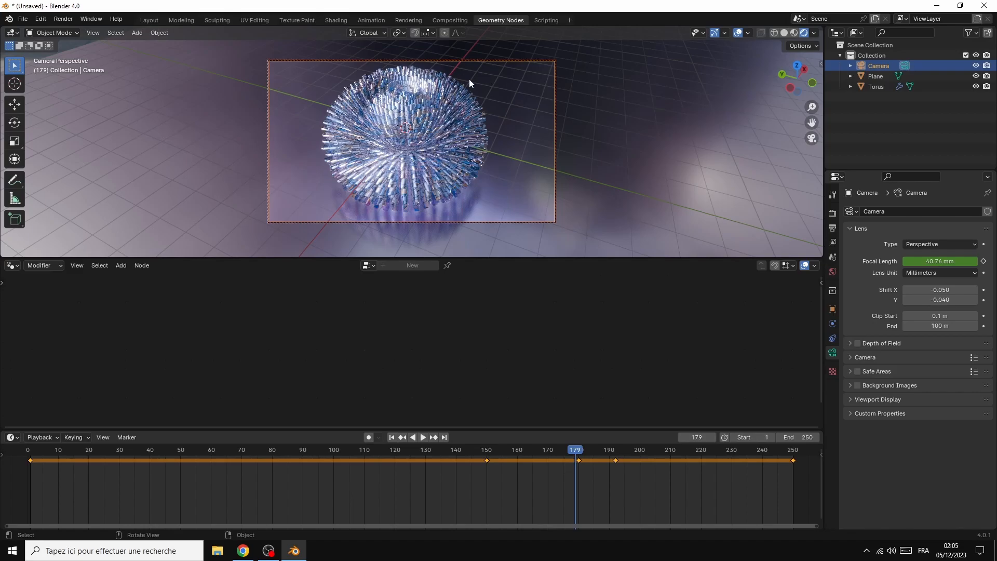
Step: Scrub the timeline back to frame 0 and select the torus to show its geometry nodes
drag(566, 454, 26, 499)
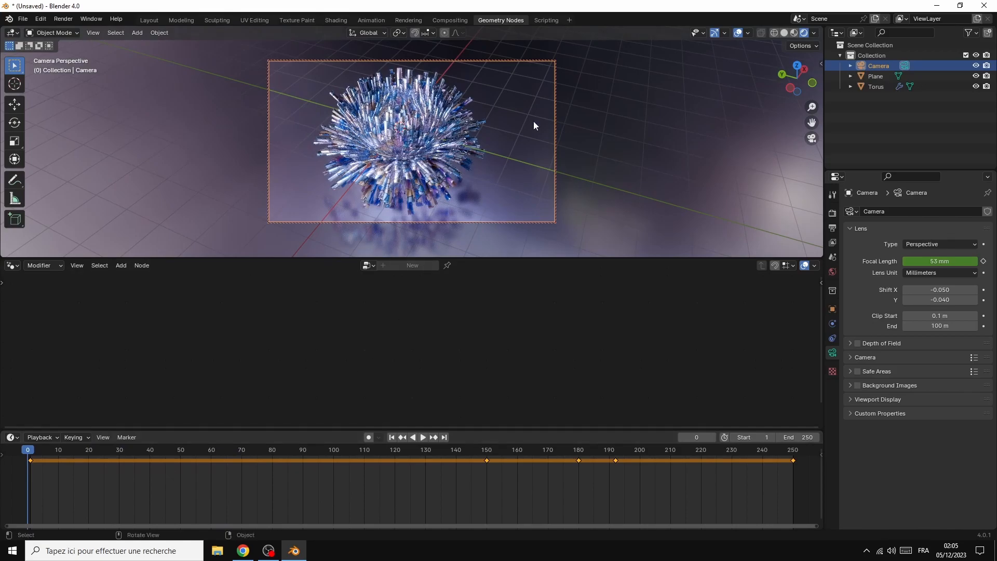
click(408, 125)
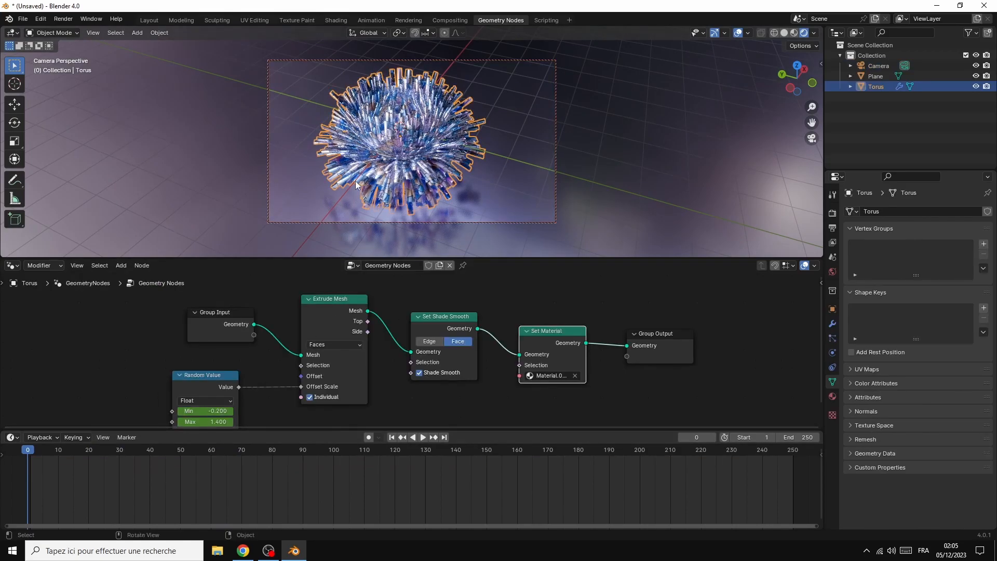